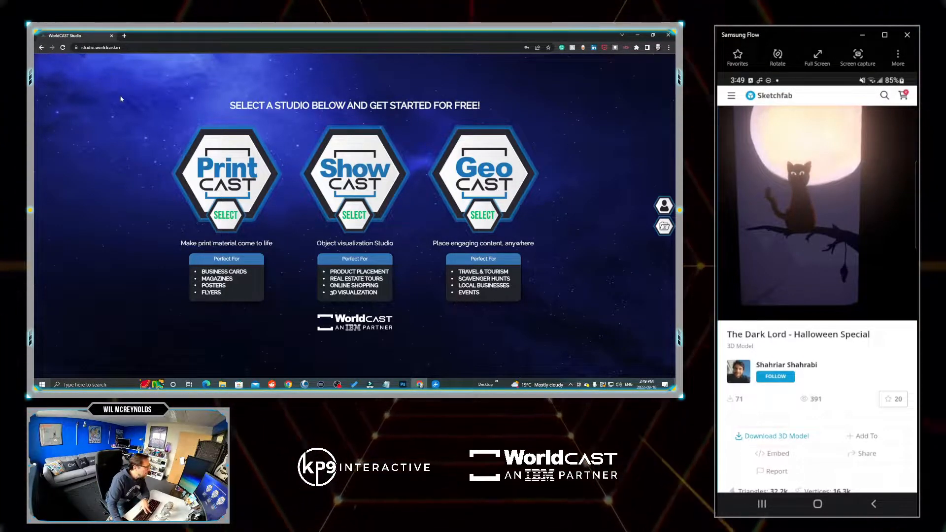
- Start a PrintCAST titled "Halloween Invite #2" using a Canva flyer (8.5 x 11 in) as its image source
key("F11")
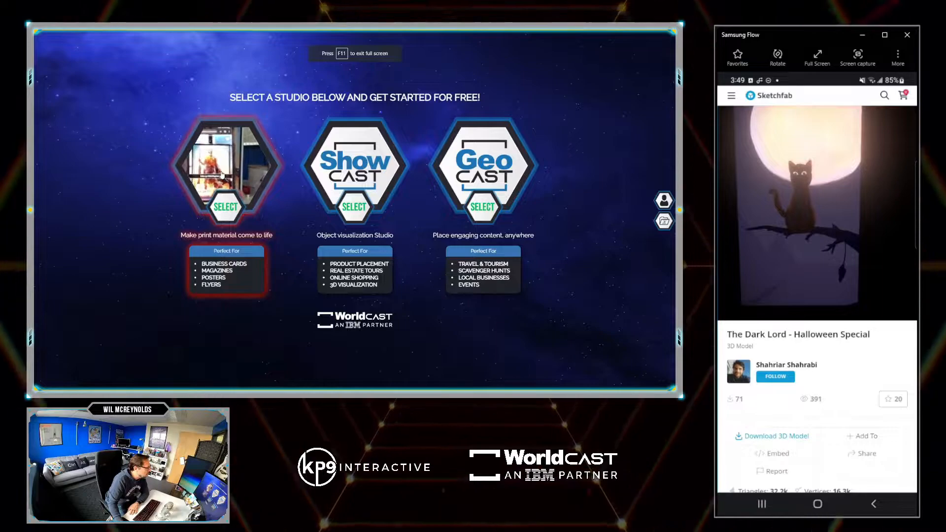
left_click(224, 169)
type("Halloween Invite #2")
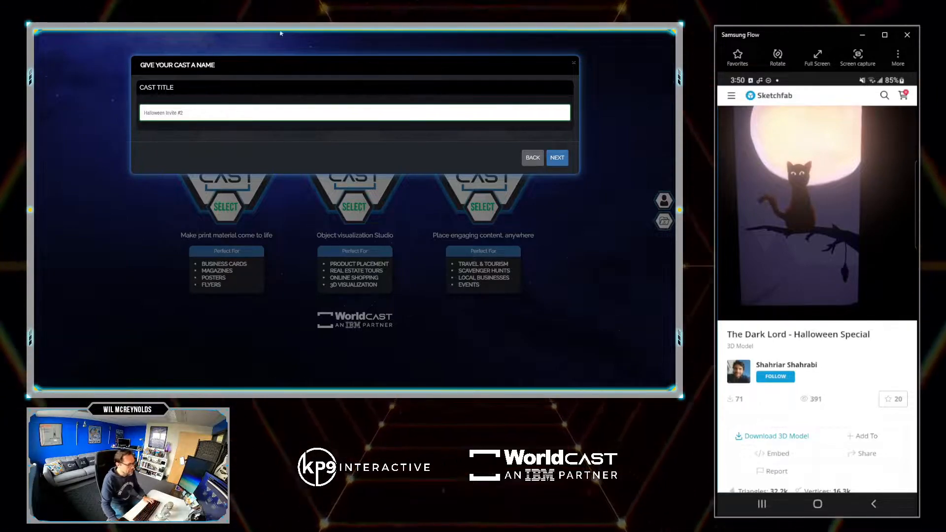
left_click(557, 158)
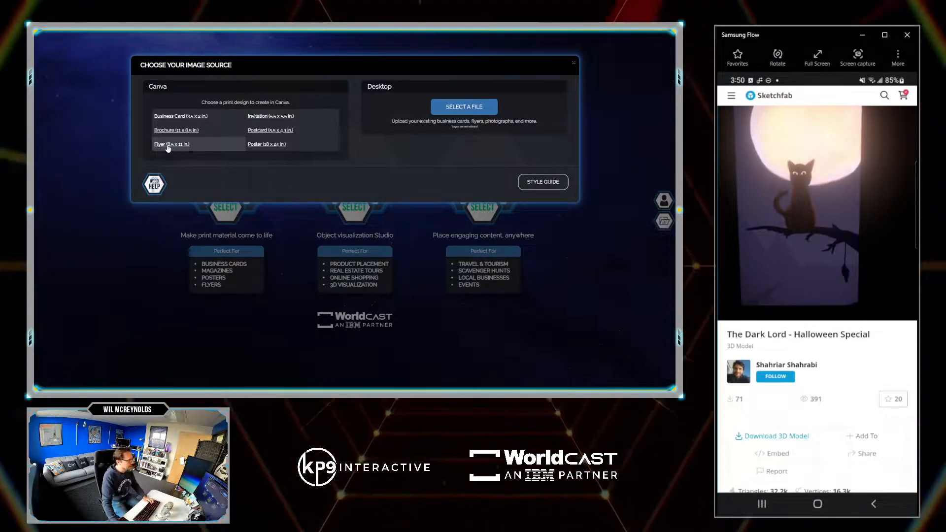
left_click(168, 145)
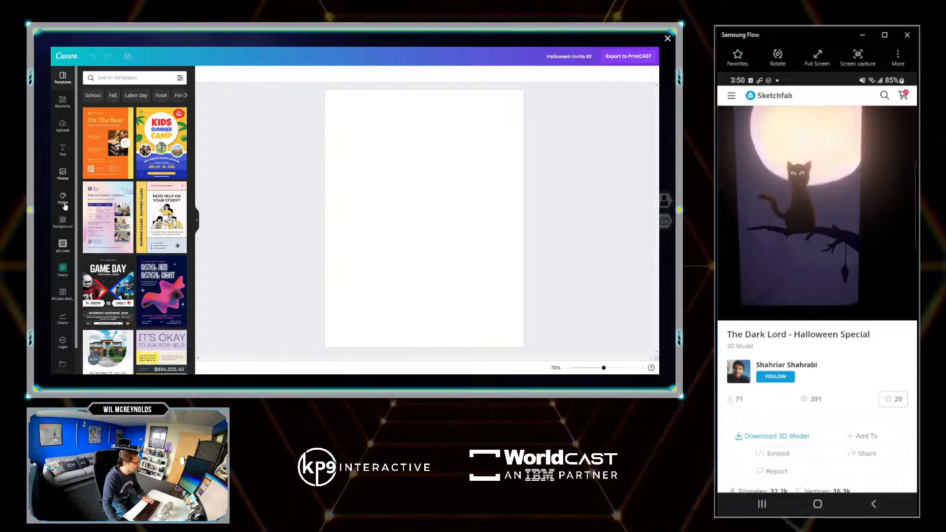
- Search the flyer templates for "halloween" and apply the blue Halloween Party design with the black jack-o'-lantern
scroll(61, 335, "down", 1)
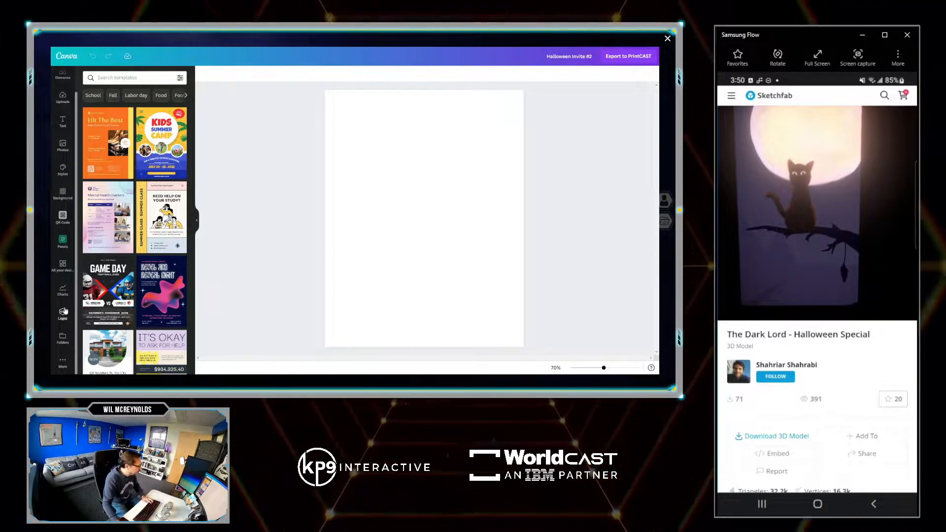
left_click(64, 267)
scroll(69, 96, "up", 1)
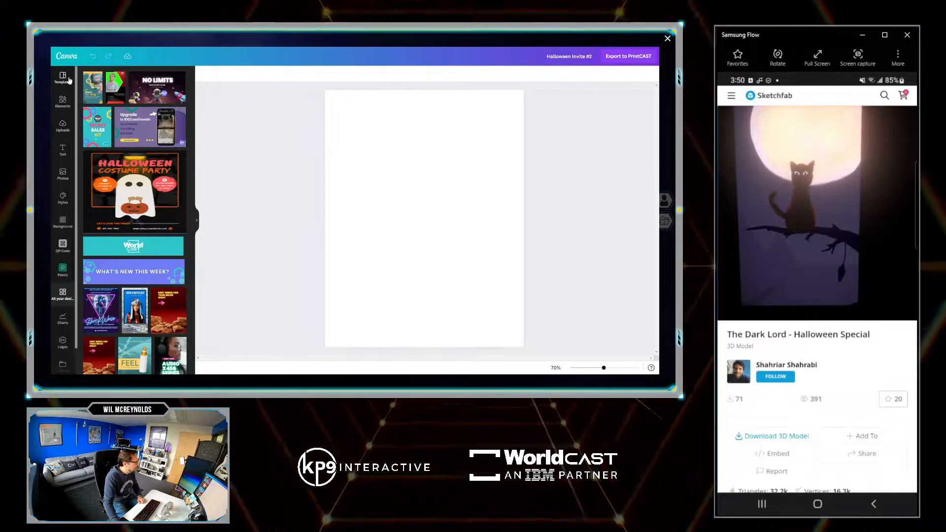
left_click(62, 78)
left_click(121, 77)
type("halloween")
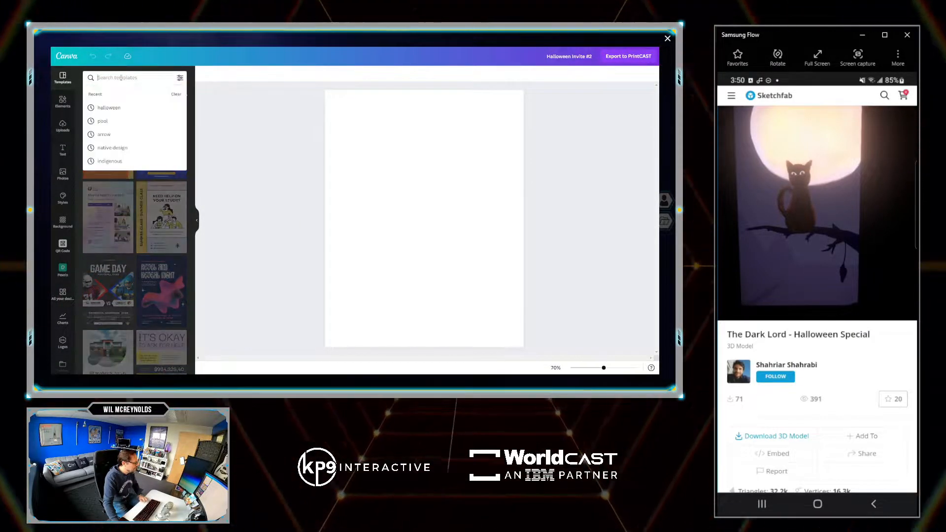
key("Return")
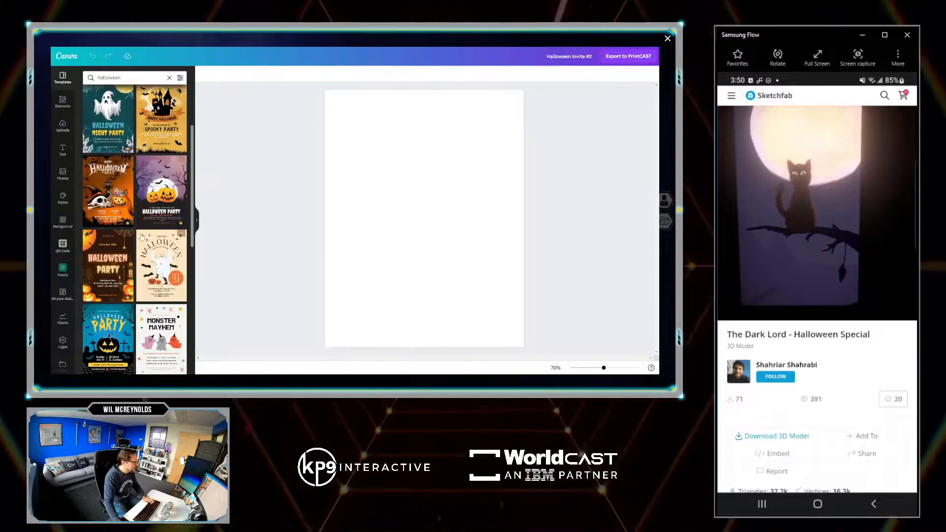
scroll(111, 205, "down", 2)
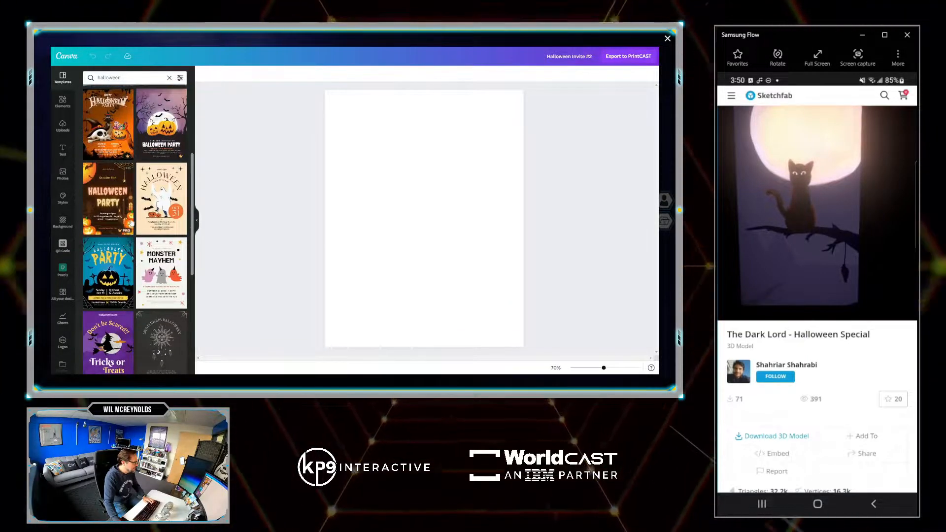
left_click(110, 270)
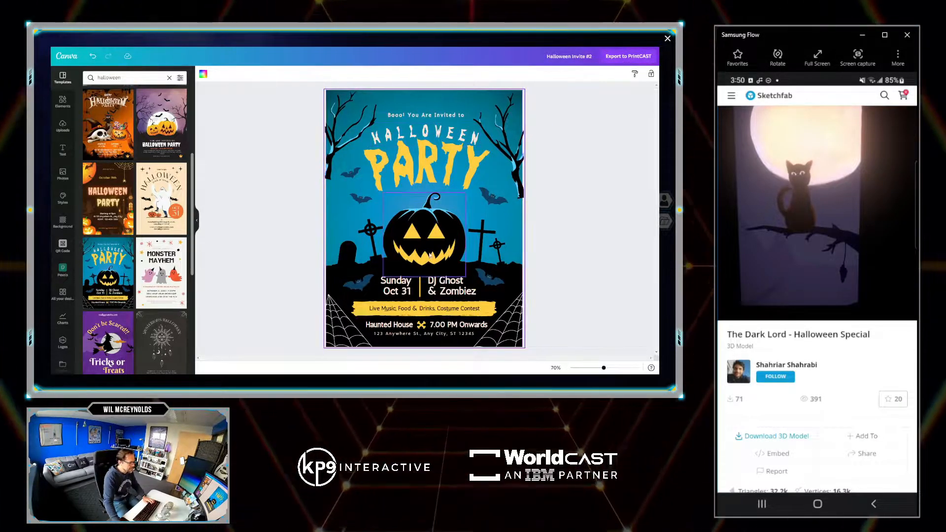
- Change the DJ line on the flyer from "DJ Ghost" to "DJ KP9"
left_click(443, 292)
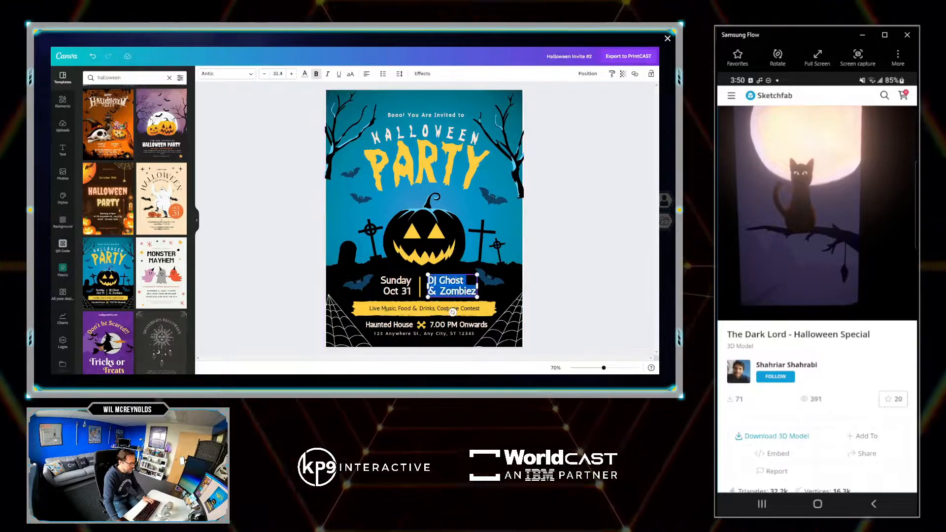
left_click(462, 280)
key("BackSpace")
key("BackSpace")
key("BackSpace")
key("BackSpace")
key("BackSpace")
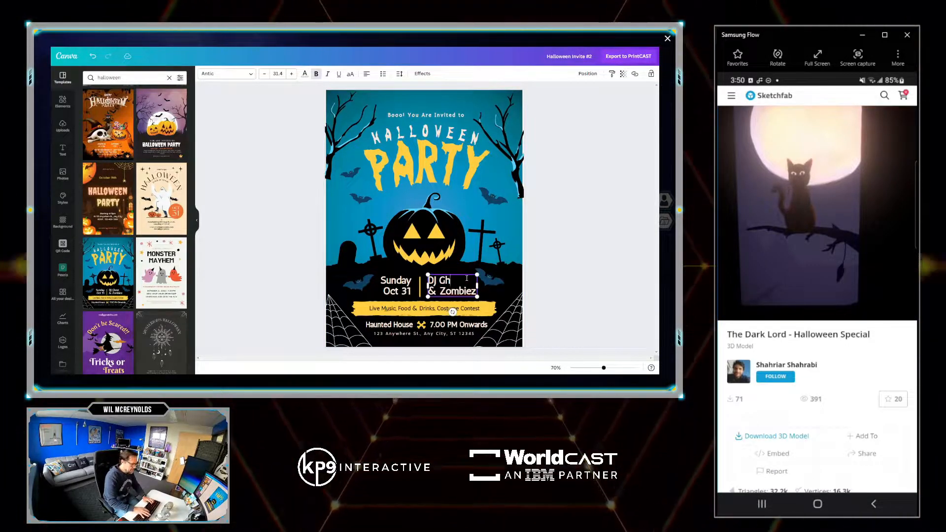
type("KP9")
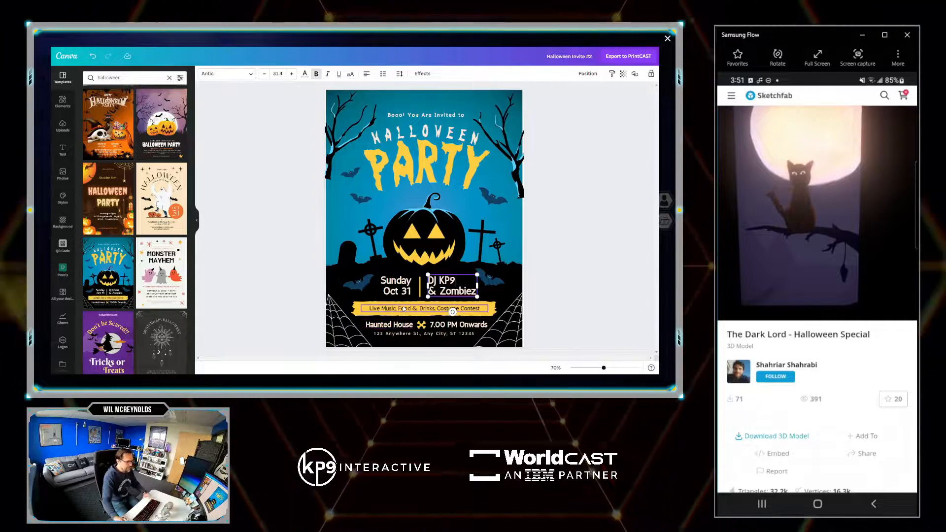
- Export the finished flyer to PrintCAST and create the cast from it
left_click(631, 57)
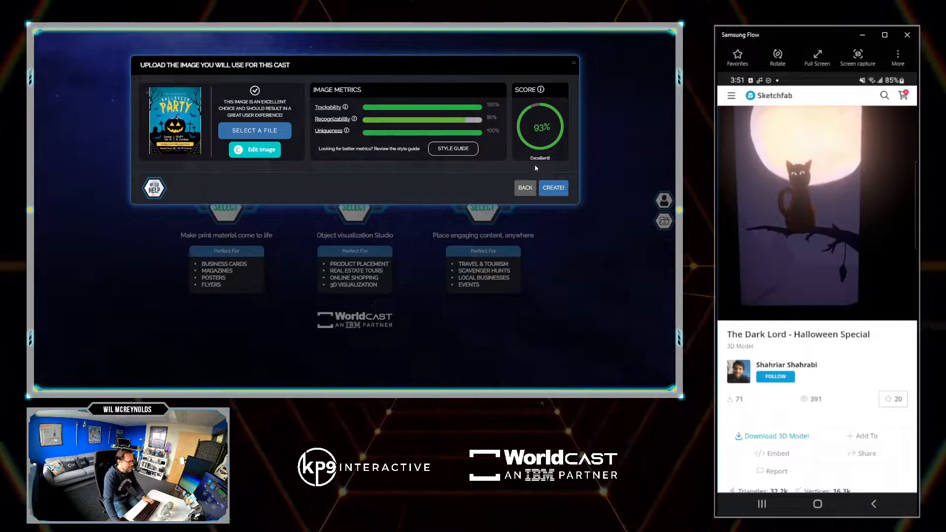
left_click(553, 188)
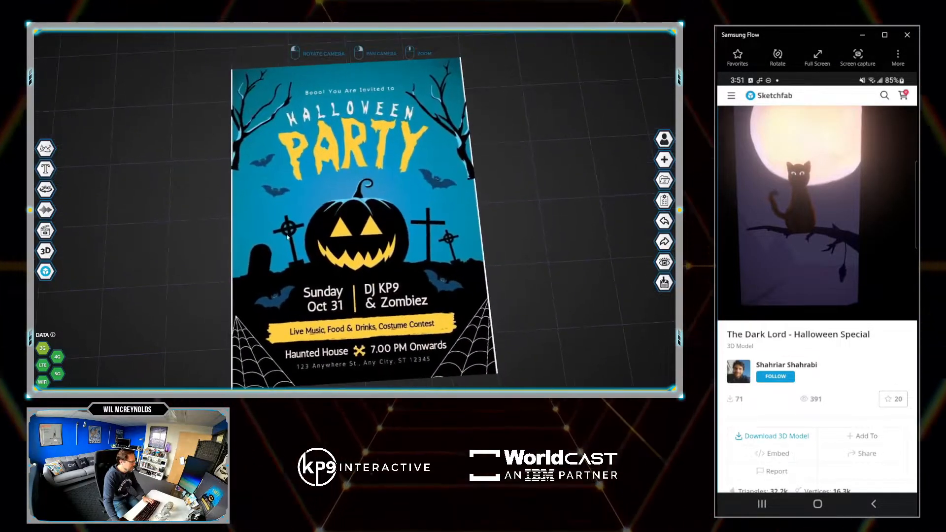
- Find "The Dark Lord" among free, animated Sketchfab models and import "The Dark Lord - Halloween Special" into the cast
left_click(45, 271)
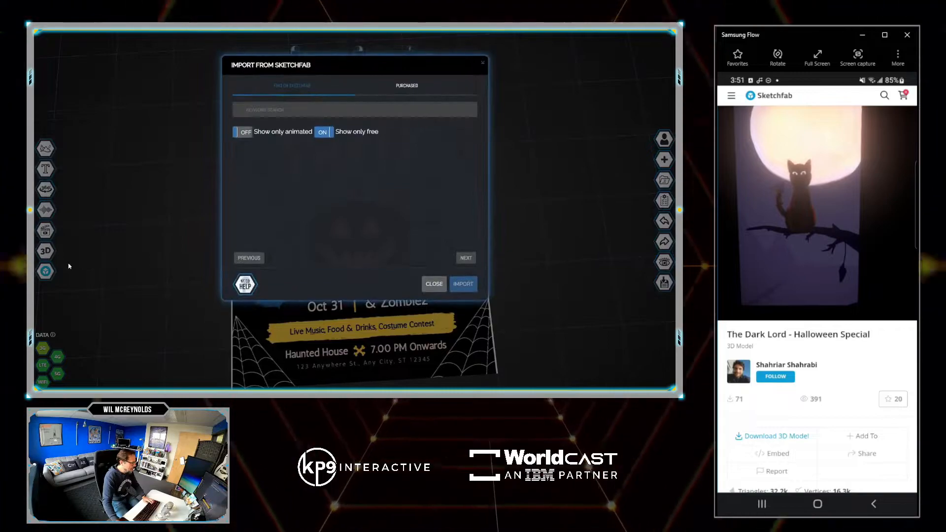
left_click(265, 108)
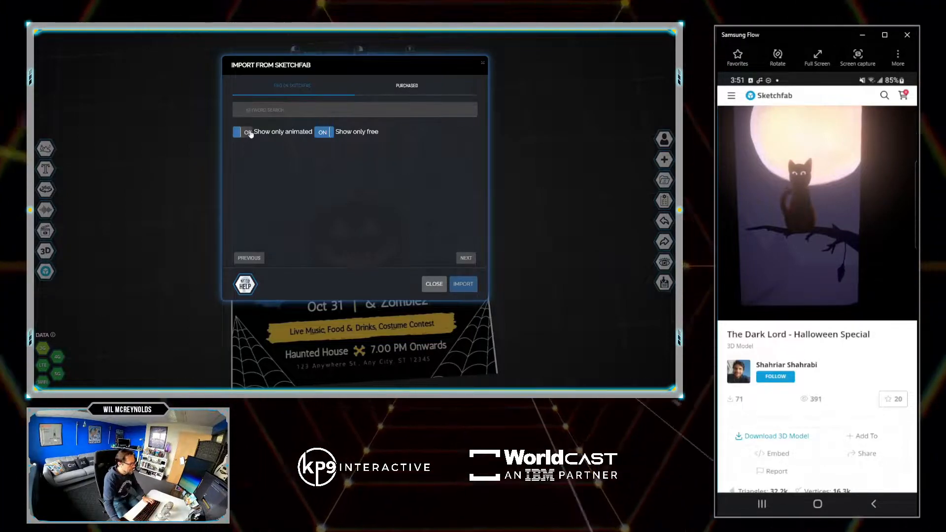
left_click(263, 110)
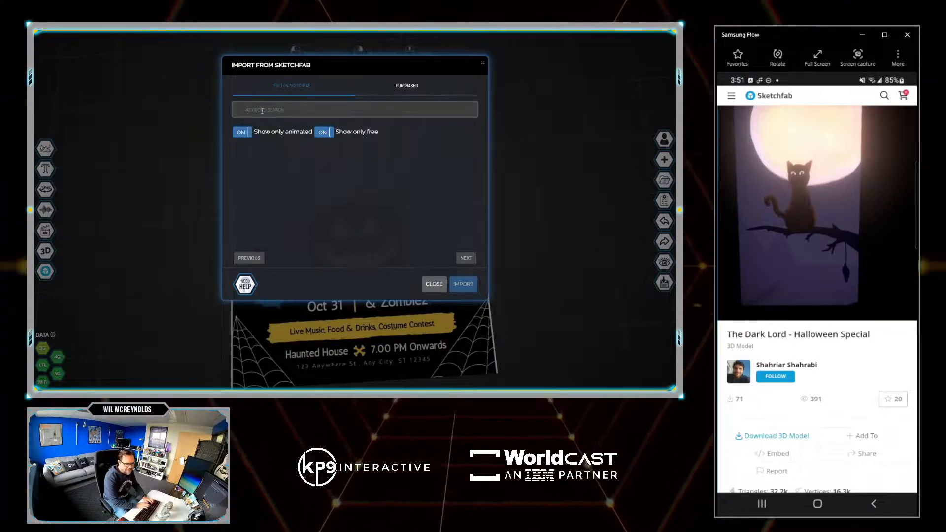
type("THE DARK LORD")
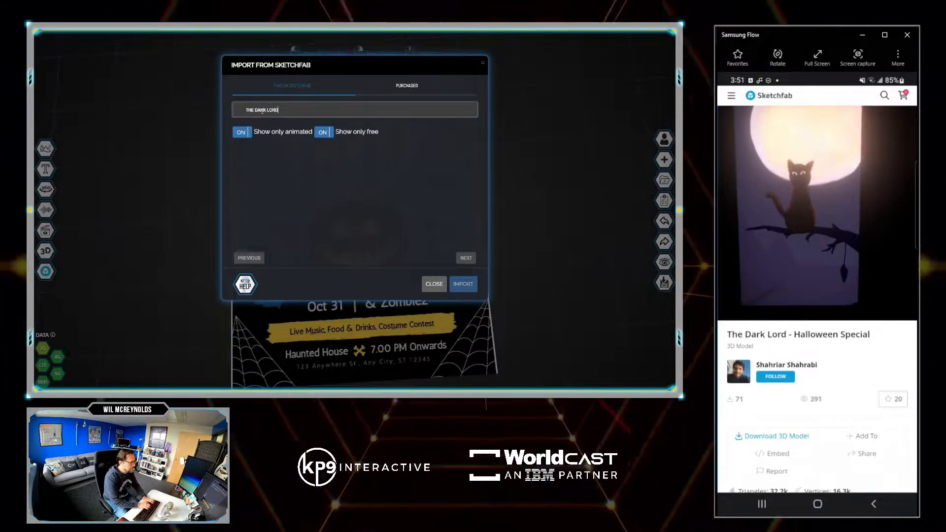
key("Return")
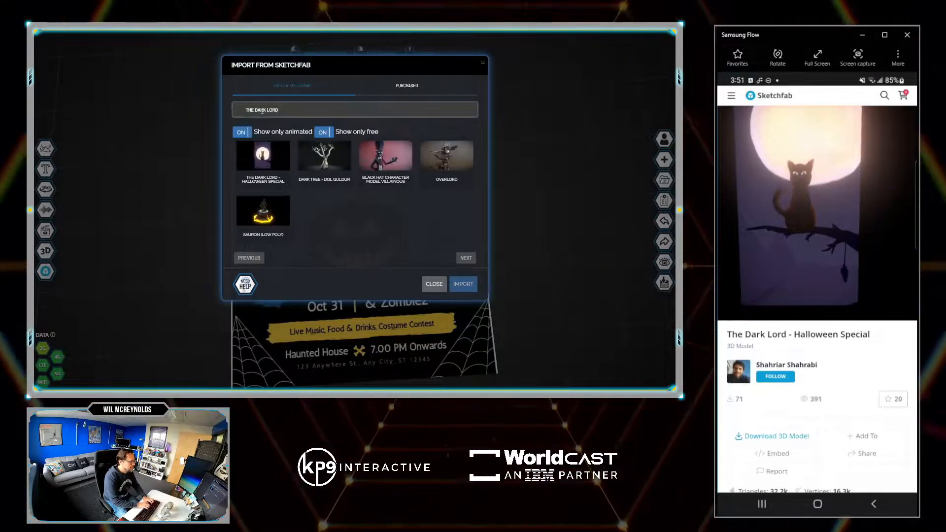
left_click(262, 156)
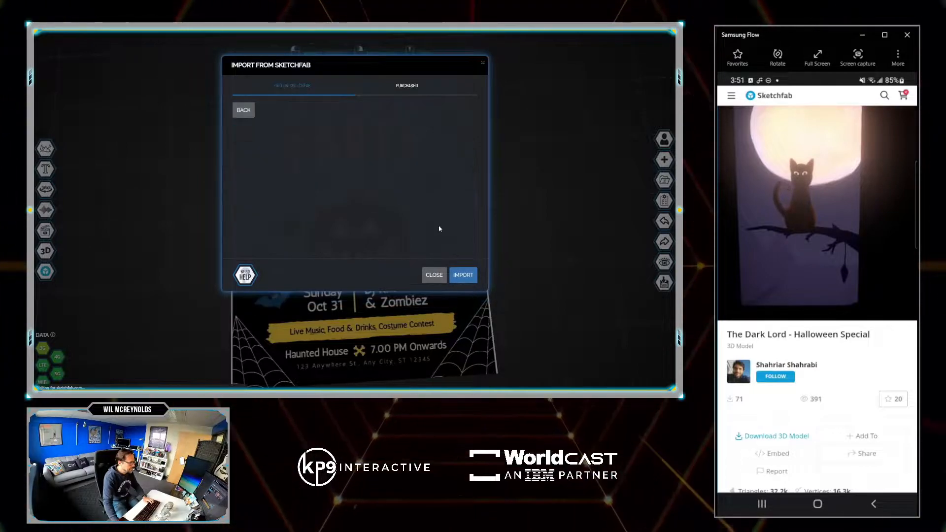
left_click(442, 275)
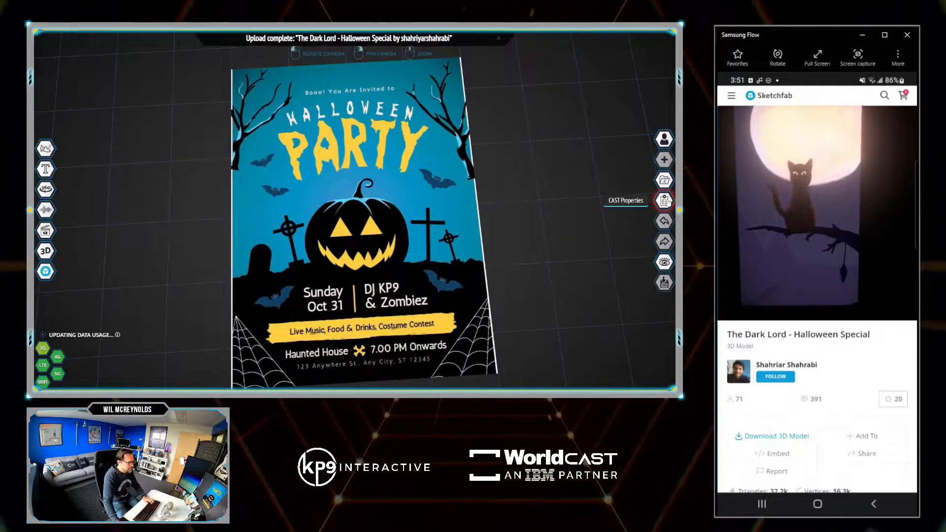
- Set objects below the grid to be visible if behind the image in the cast properties and update the cast
left_click(665, 200)
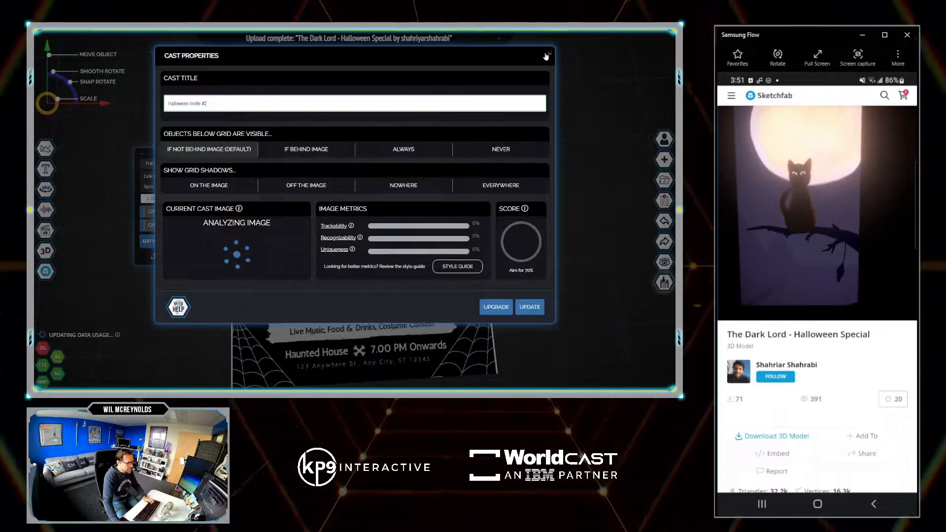
left_click(549, 55)
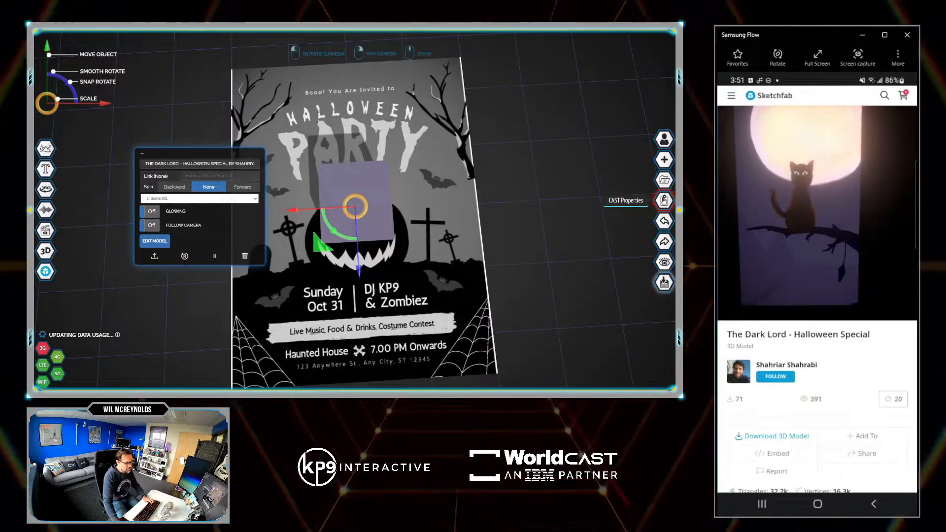
left_click(664, 200)
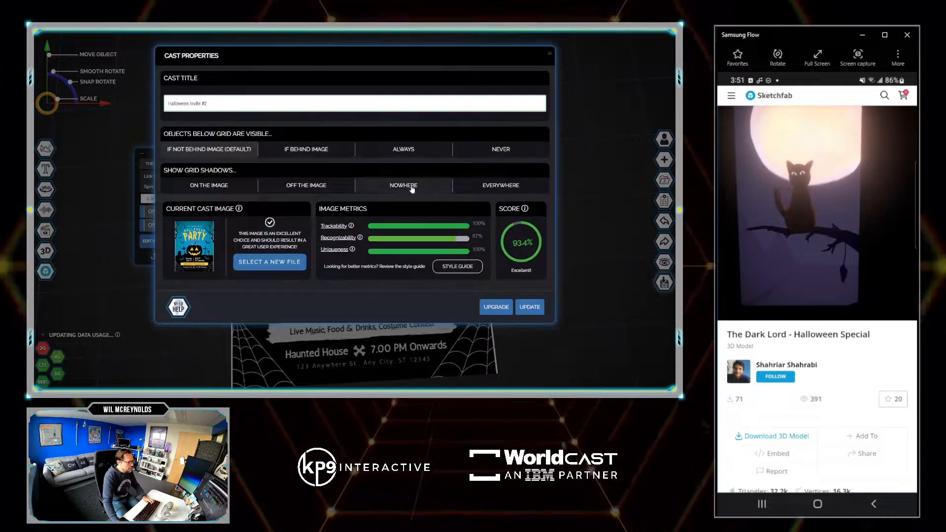
left_click(298, 151)
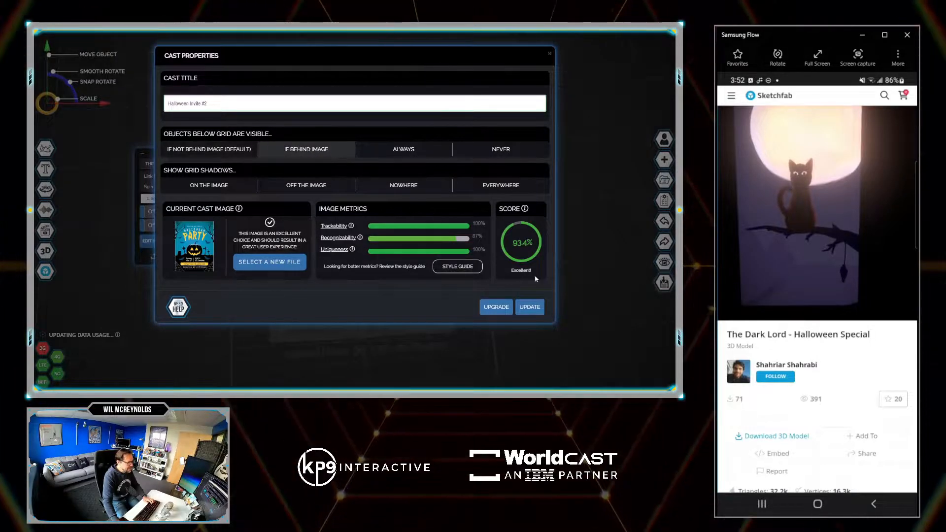
left_click(530, 307)
- Scale up The Dark Lord model uniformly over the flyer so the cat scene becomes several times larger
mouse_move(438, 259)
left_mouse_down()
mouse_move(361, 220)
mouse_move(386, 217)
mouse_move(372, 205)
mouse_move(449, 260)
left_mouse_up()
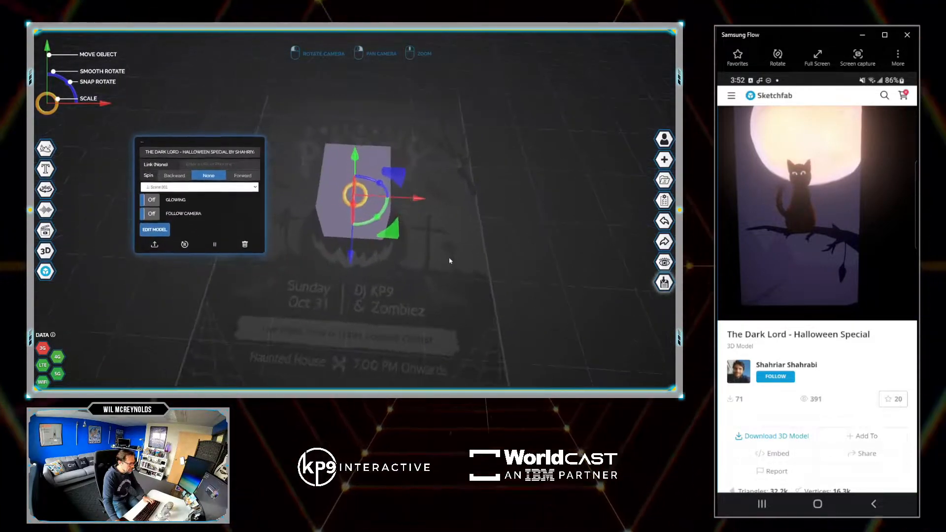
left_click_drag(377, 218, 352, 191)
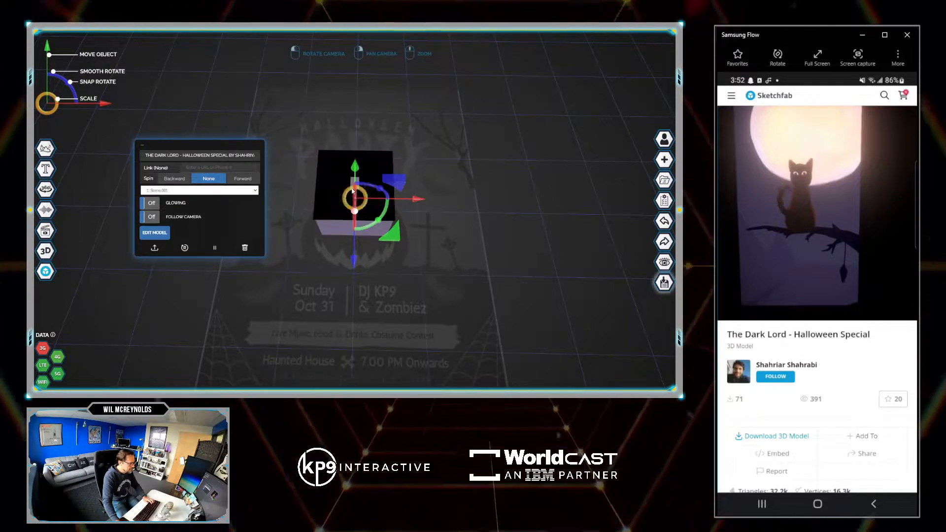
left_click_drag(417, 208, 422, 239)
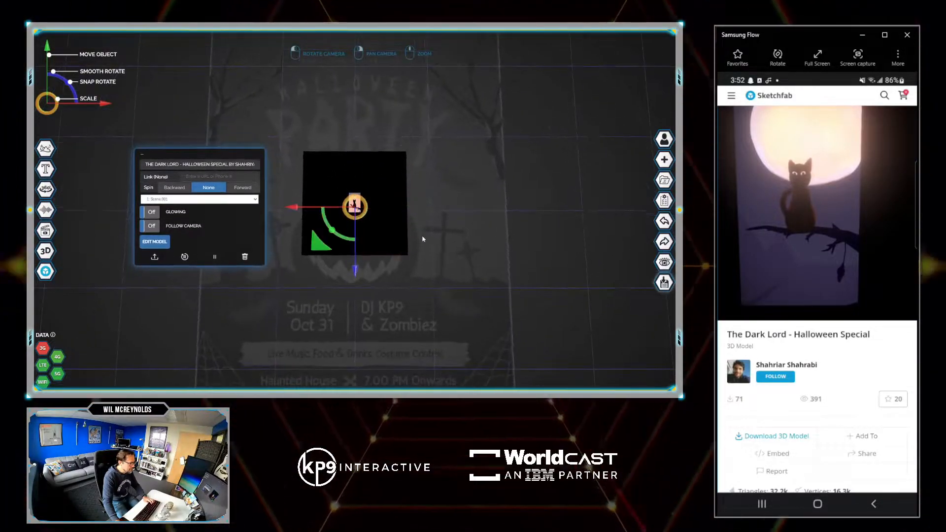
left_click_drag(366, 208, 394, 207)
scroll(393, 207, "down", 10)
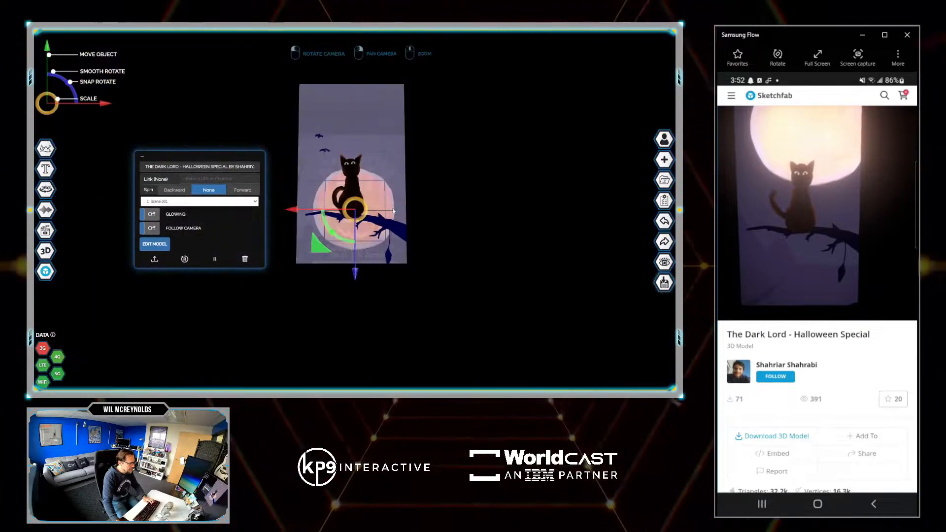
- Move The Dark Lord model below the grid and shift it along the flyer's length so its scene lines up behind the flyer
left_click_drag(423, 253, 432, 232)
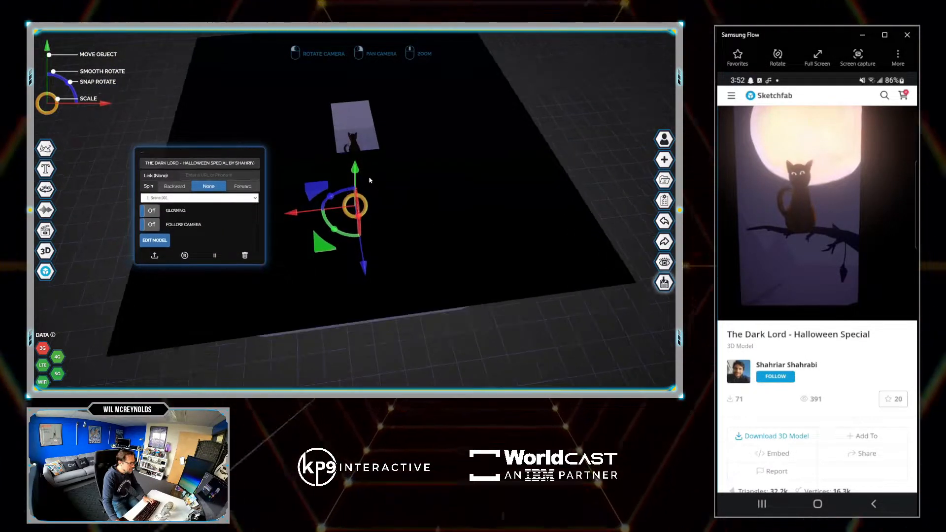
scroll(357, 170, "down", 6)
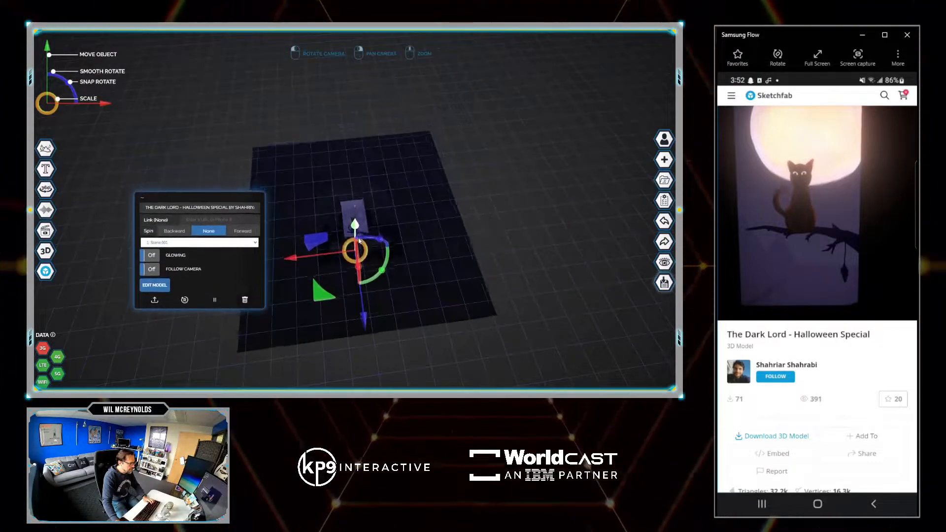
left_click_drag(359, 245, 356, 182)
scroll(393, 251, "down", 4)
scroll(373, 220, "up", 8)
left_click_drag(370, 178, 486, 170)
scroll(473, 197, "down", 6)
mouse_move(356, 311)
left_mouse_down()
mouse_move(360, 356)
mouse_move(361, 327)
left_mouse_up()
left_click_drag(422, 180, 427, 230)
scroll(426, 230, "up", 5)
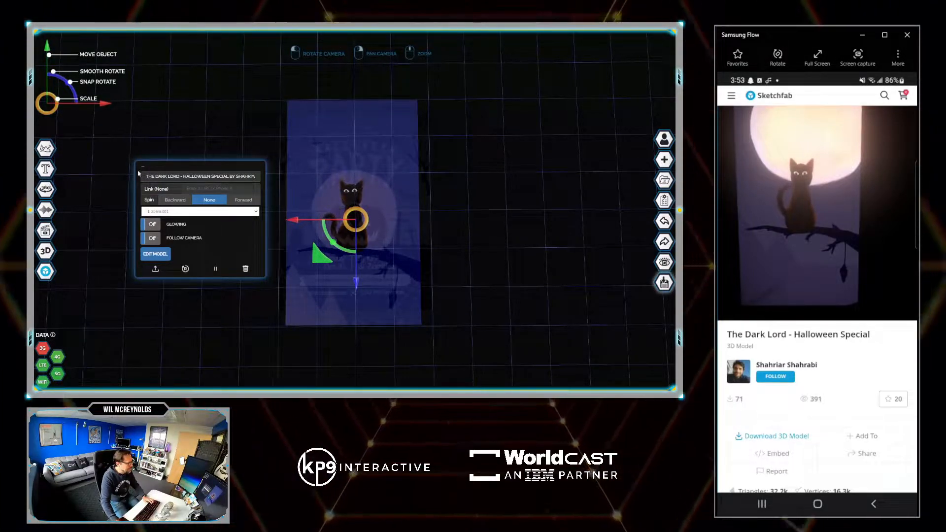
- Add the orange TikTok icon from the image library, searching for "tik", and place it beside the flyer's upper right corner
mouse_move(45, 156)
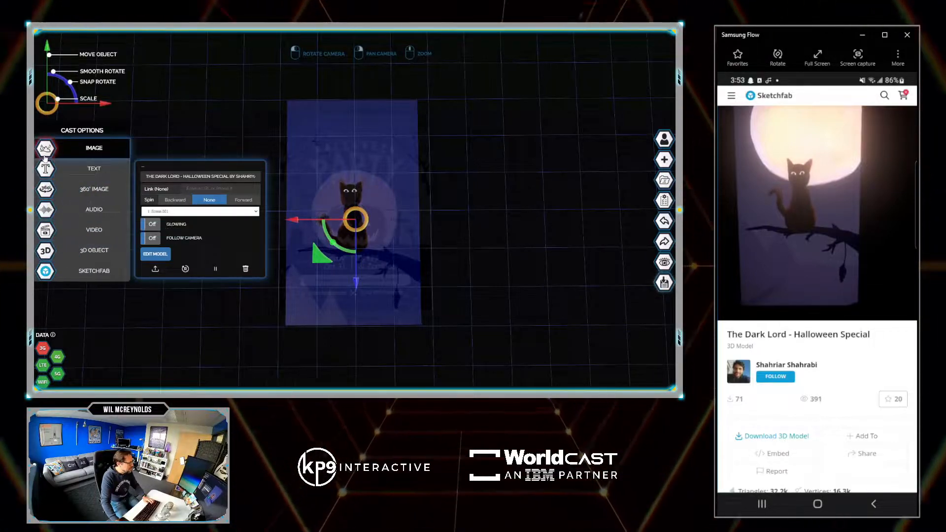
left_click(44, 156)
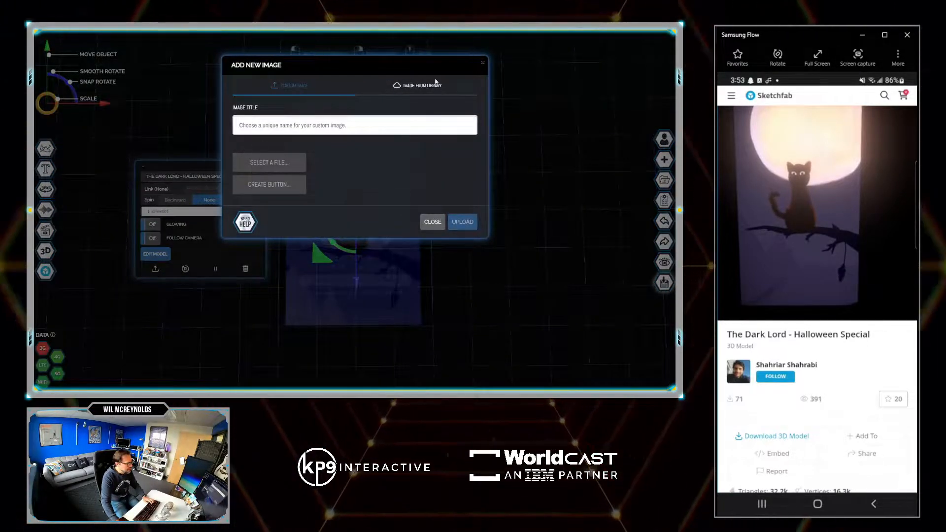
left_click(421, 87)
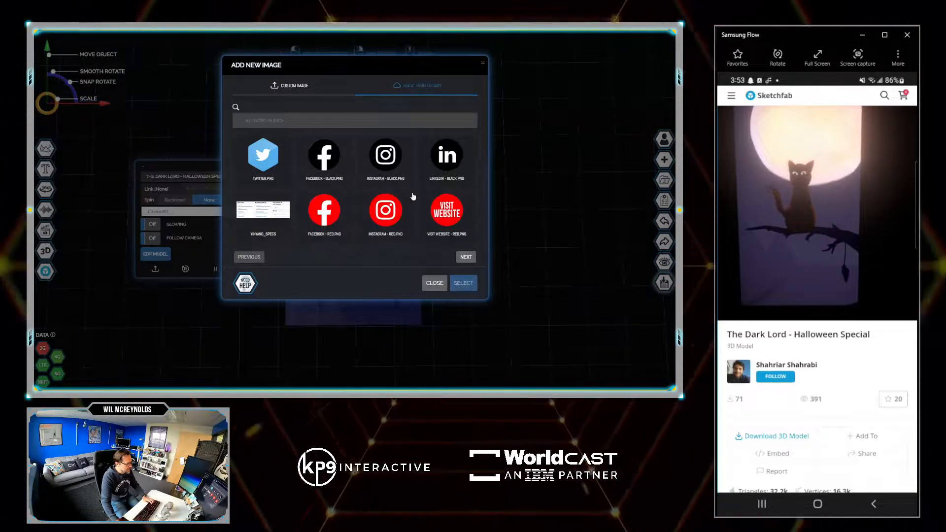
left_click(343, 123)
type("tik")
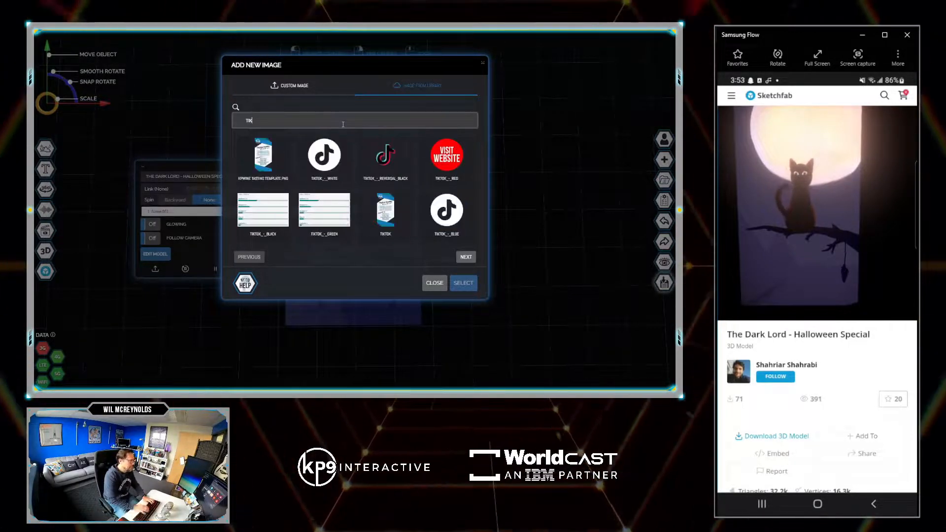
left_click(447, 158)
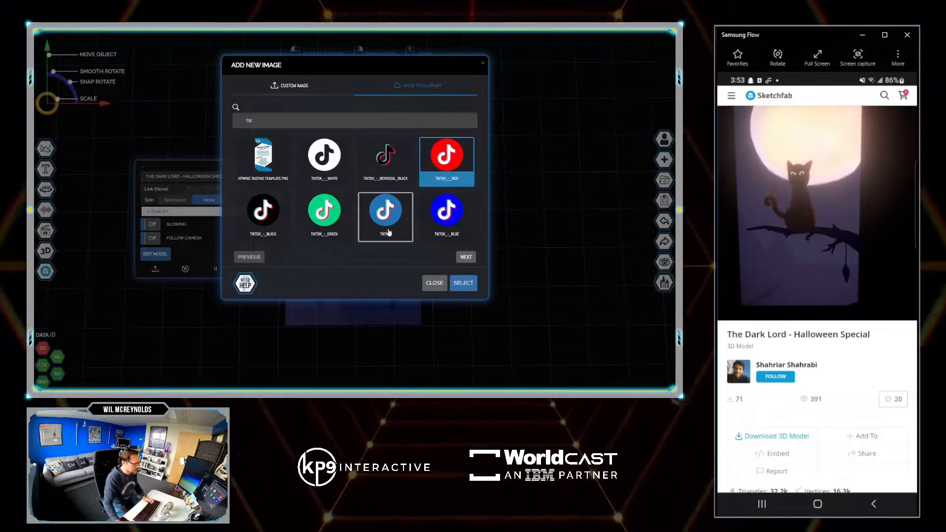
left_click(466, 256)
left_click(345, 182)
left_click(464, 227)
left_click_drag(358, 207, 419, 168)
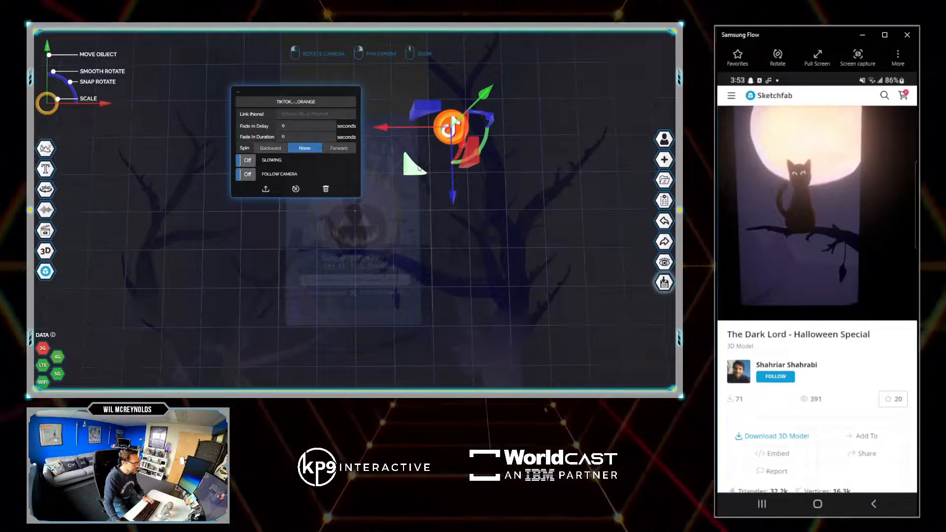
left_click(488, 226)
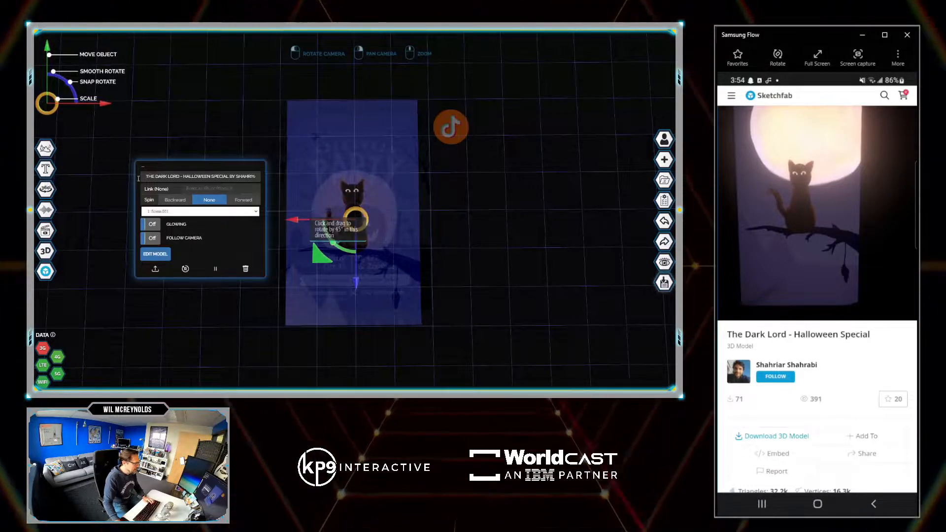
- Start a custom button image in the button editor and set its text to "TOUCH HERE TO RSVP"
mouse_move(46, 148)
left_click(80, 148)
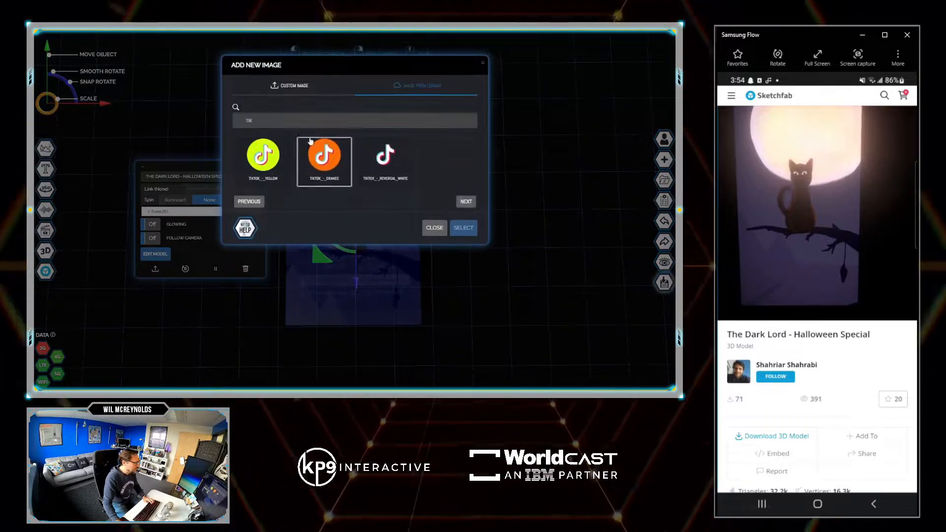
left_click(278, 88)
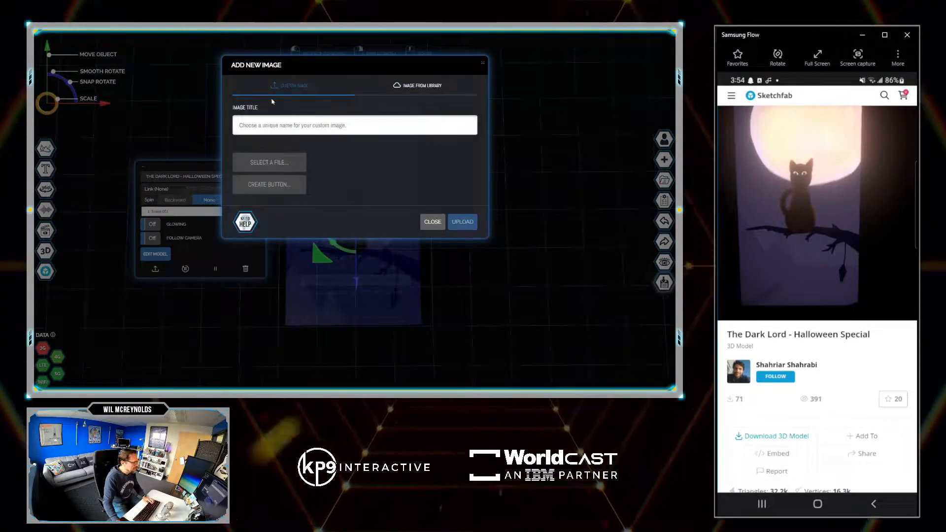
left_click(267, 188)
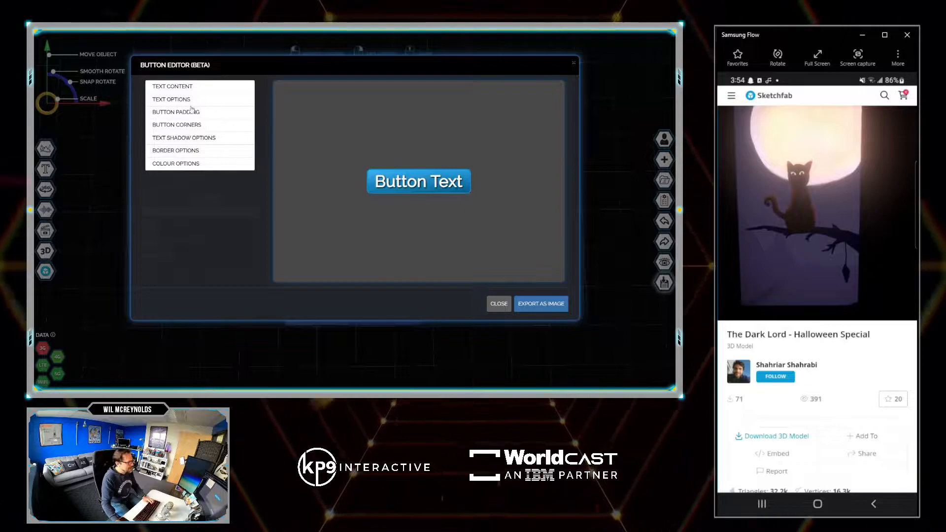
left_click(213, 87)
left_click_drag(214, 106, 133, 105)
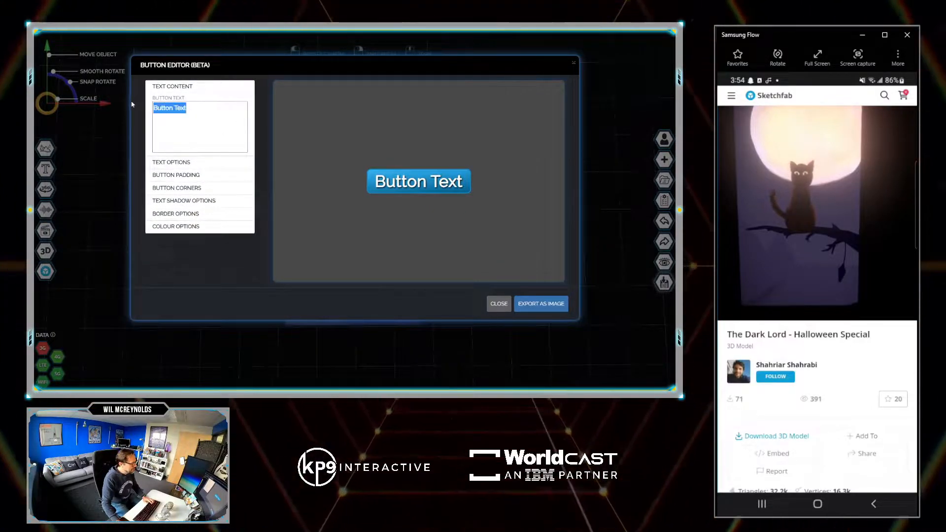
type("TOUCH")
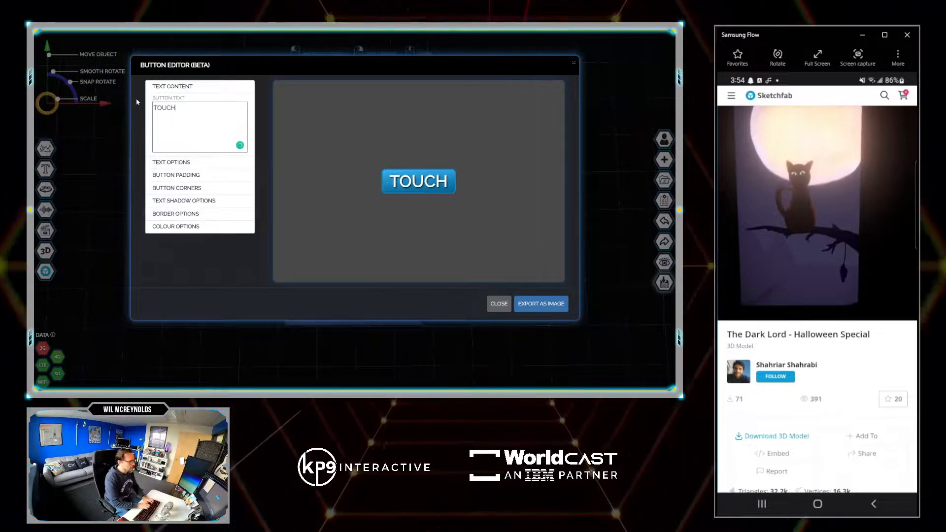
type(" HERE TO RSVP")
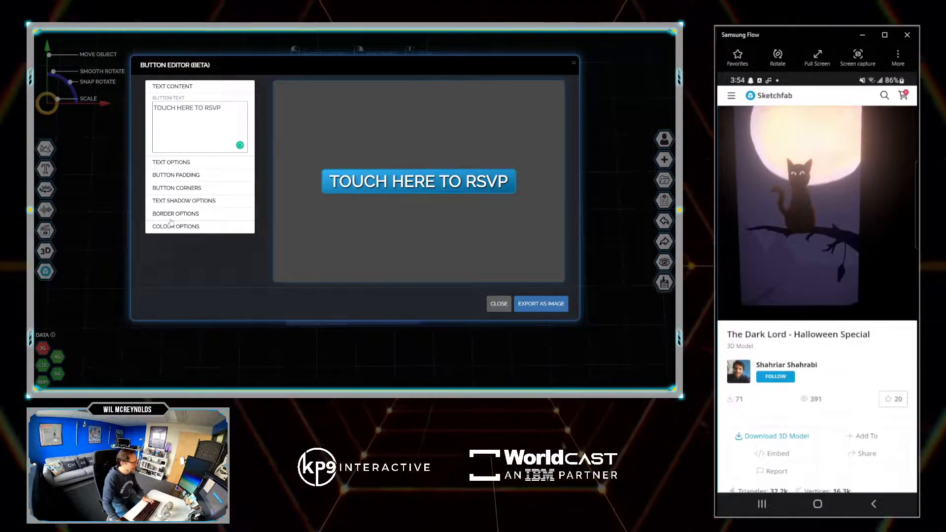
- Set the first background gradient colour of the RSVP button to a light orange
left_click(212, 226)
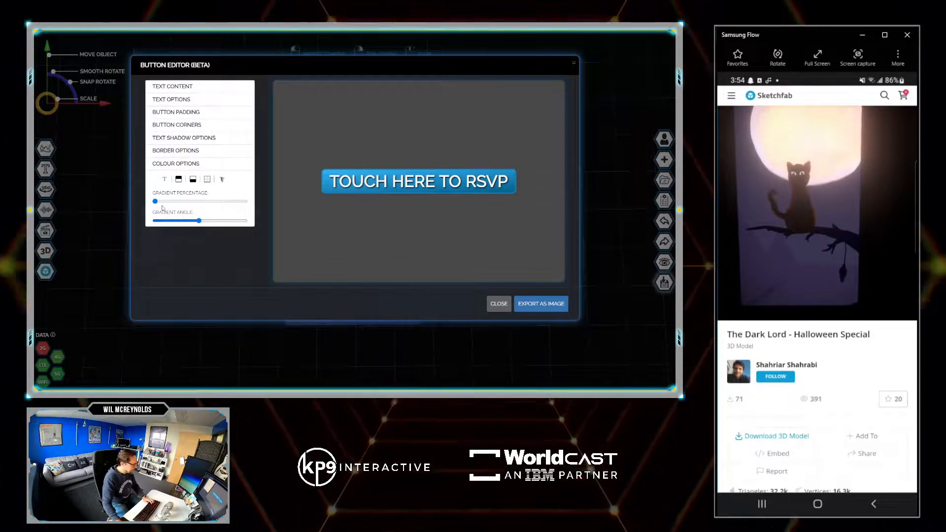
left_click(179, 180)
left_click_drag(194, 84, 189, 86)
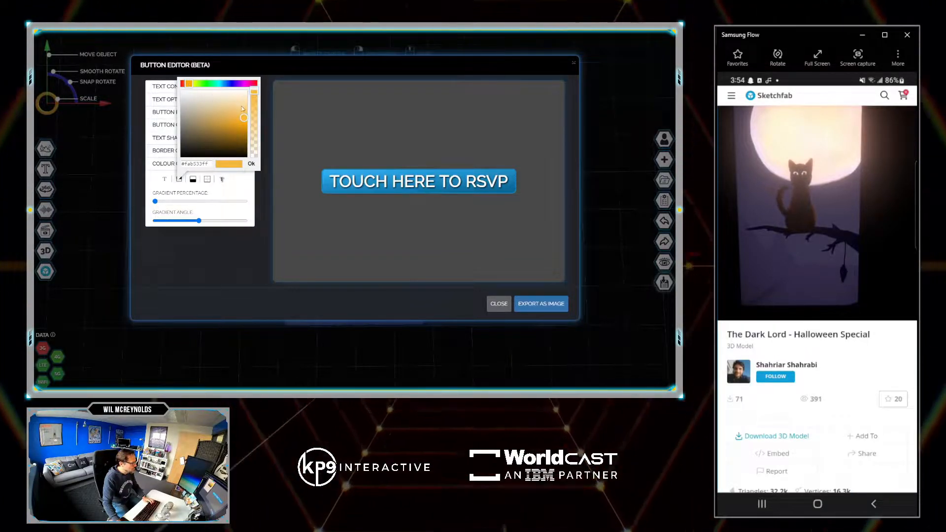
left_click(248, 118)
left_click(252, 163)
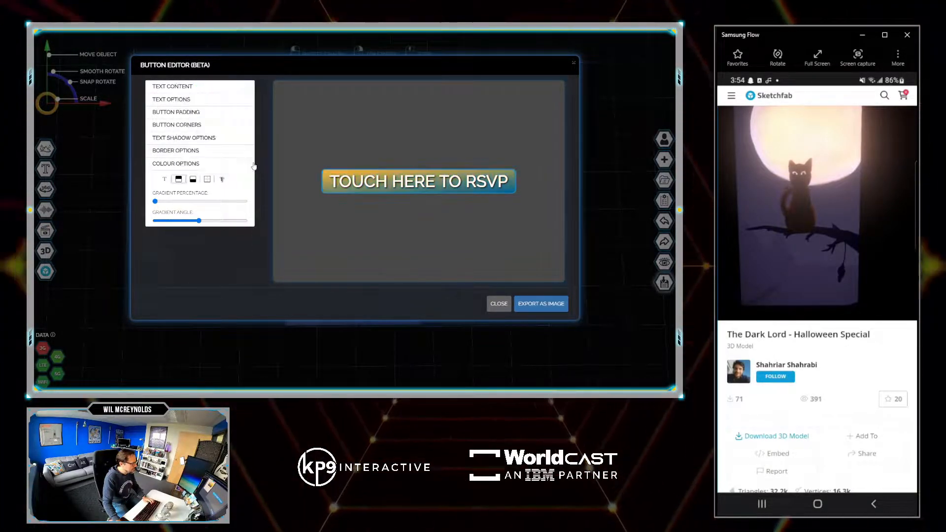
- Set the second background gradient colour of the RSVP button to a deeper, saturated orange
left_click(193, 180)
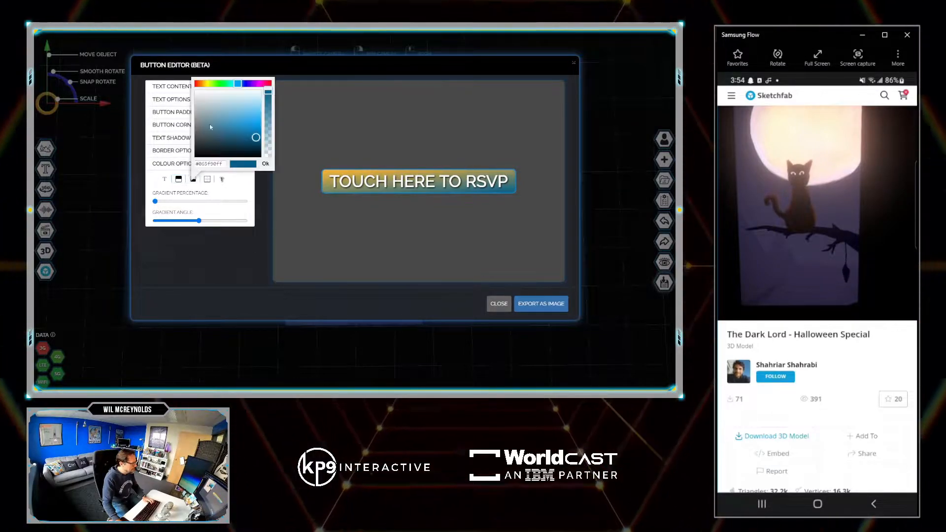
left_click(202, 84)
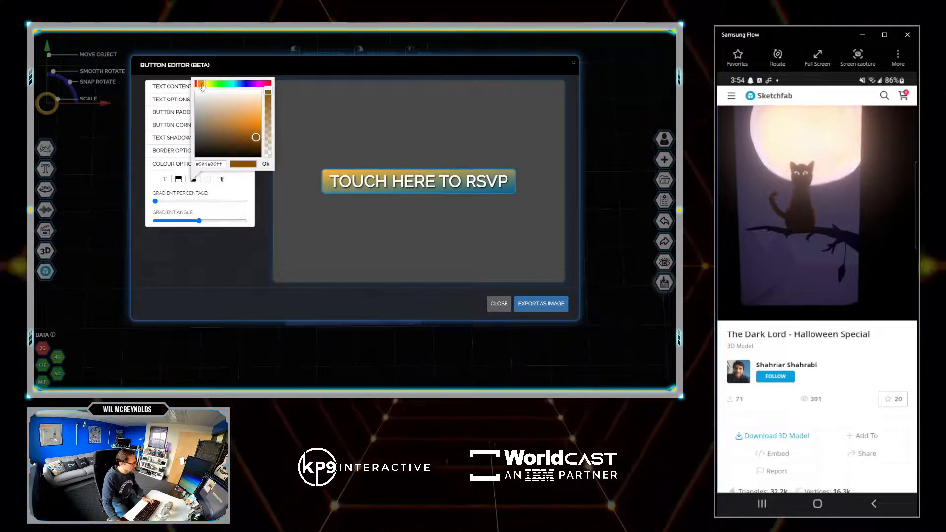
left_click(261, 127)
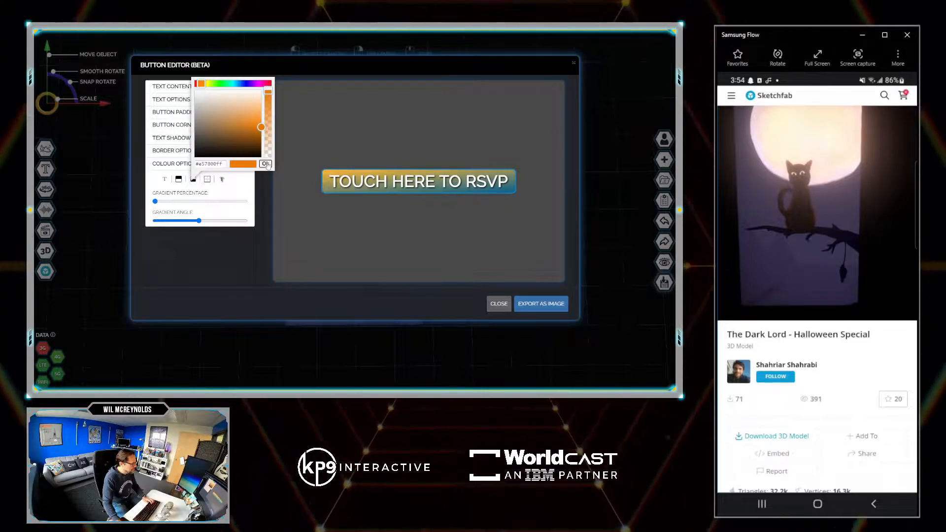
left_click(266, 165)
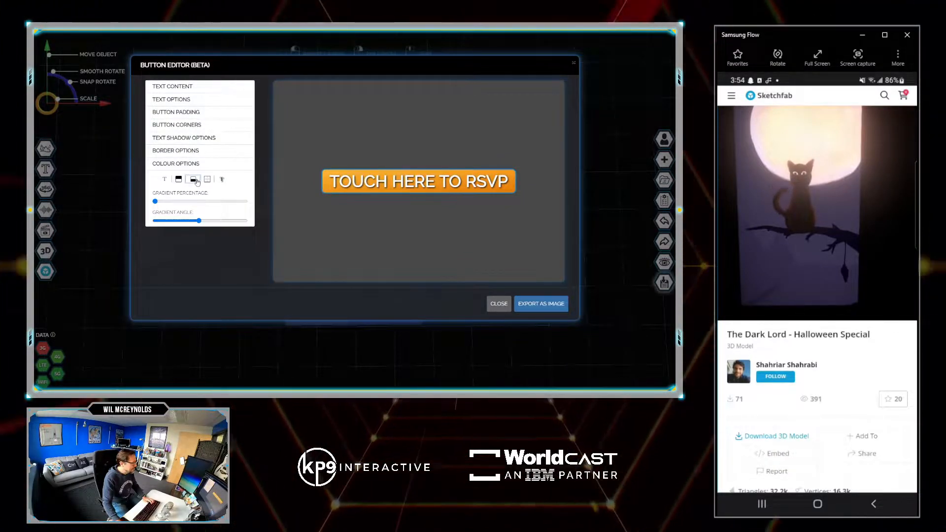
- Set the RSVP button's text colour to black
left_click(166, 180)
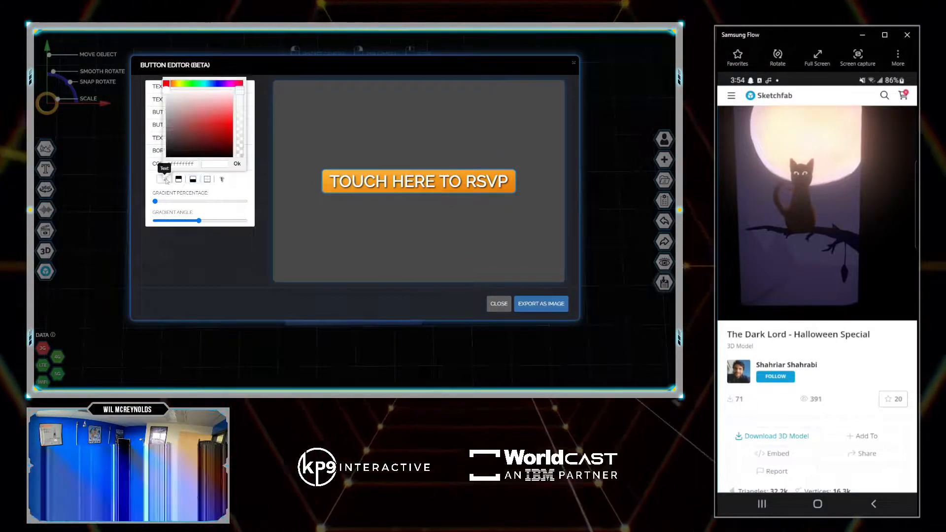
left_click(231, 156)
left_click(238, 164)
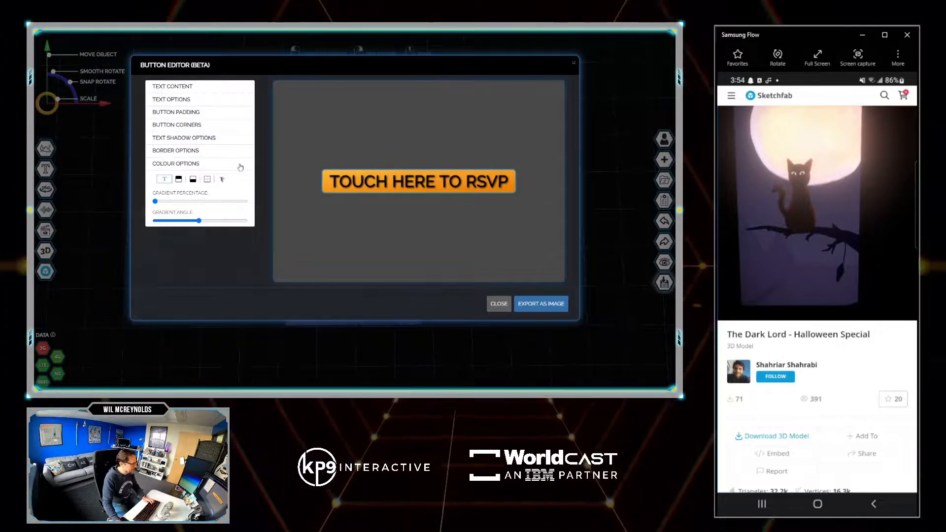
- Recolour the RSVP button's border to white and make the solid border noticeably thicker
left_click(206, 180)
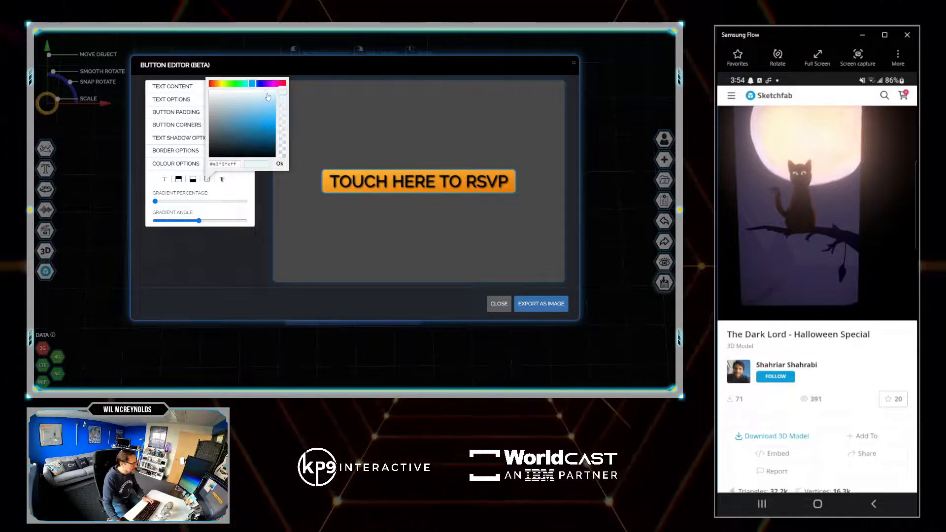
left_click(174, 169)
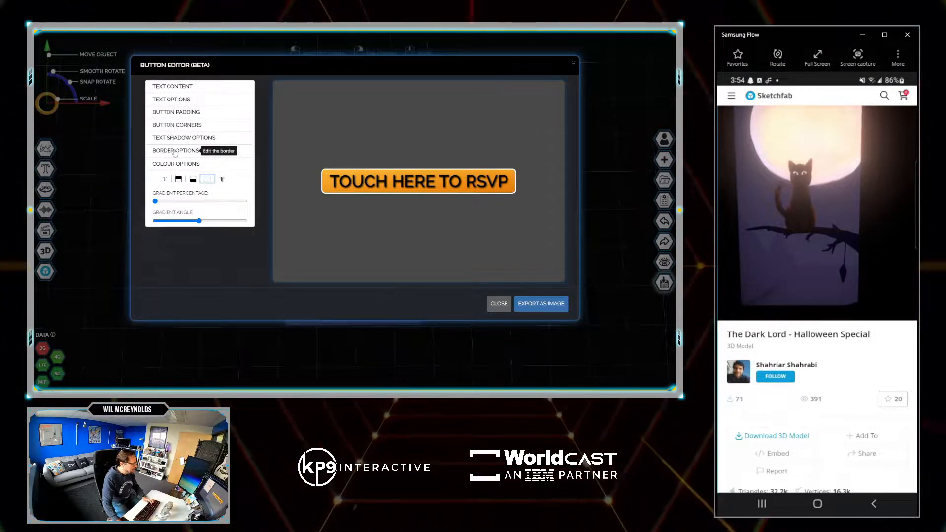
left_click(172, 152)
left_click(171, 171)
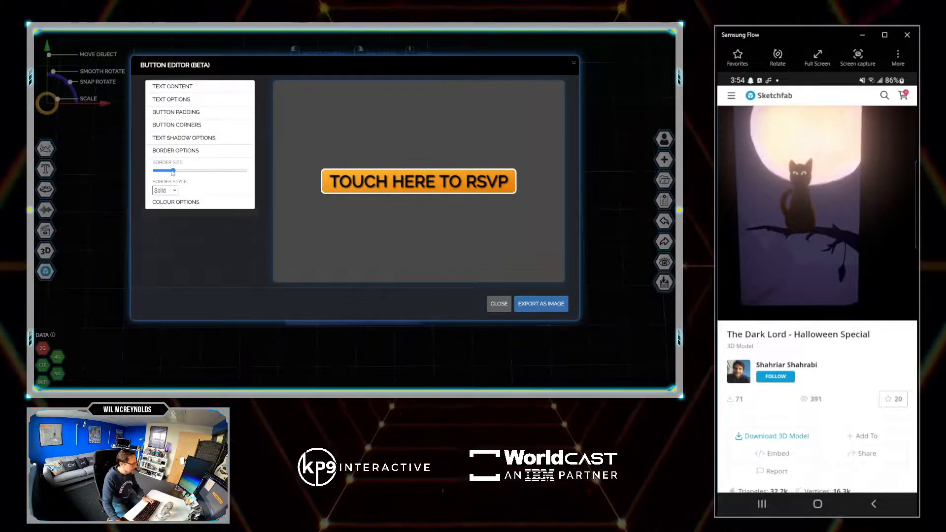
left_click_drag(178, 171, 180, 170)
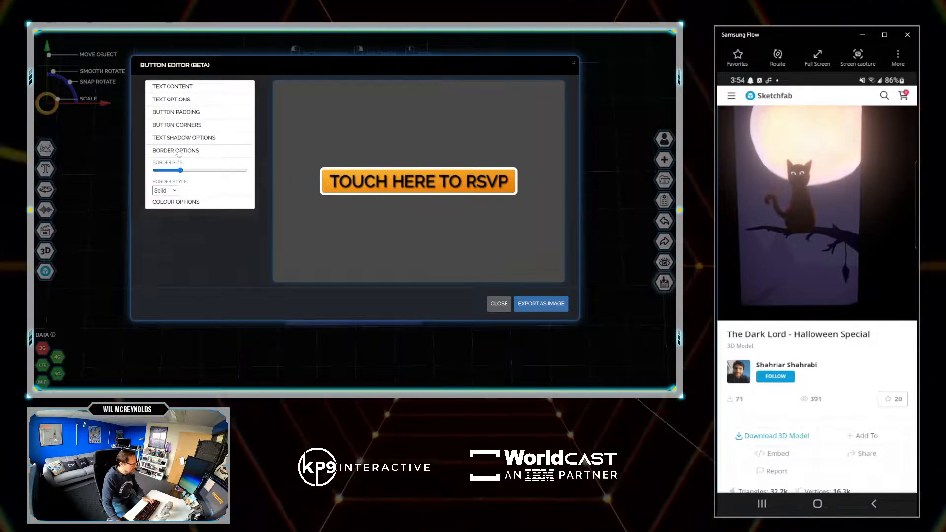
- Round the RSVP button's top-left and top-right corners equally and raise the bottom padding to nearly its maximum
left_click(166, 125)
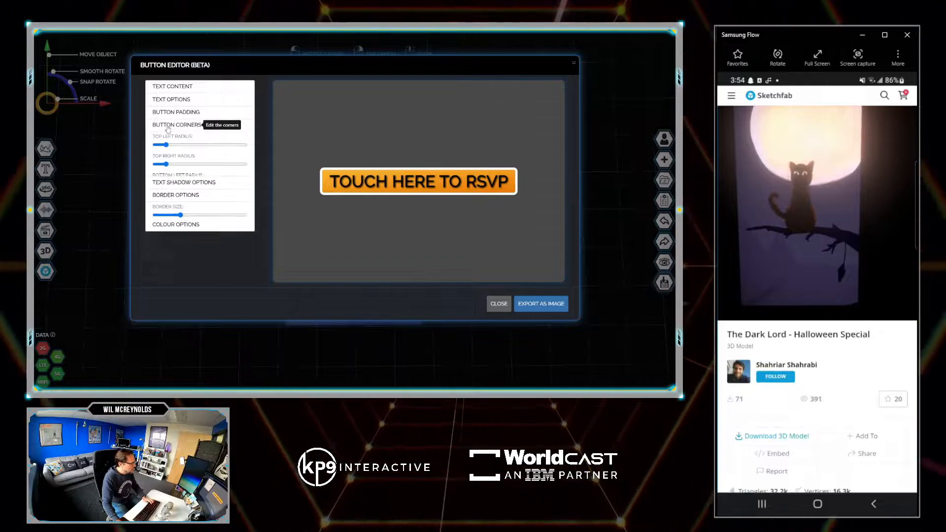
left_click(189, 145)
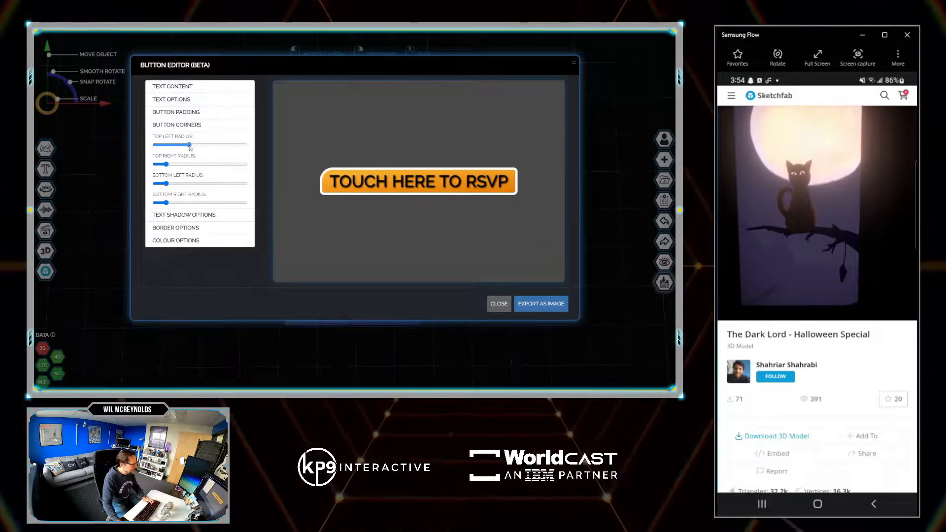
left_click_drag(180, 166, 196, 146)
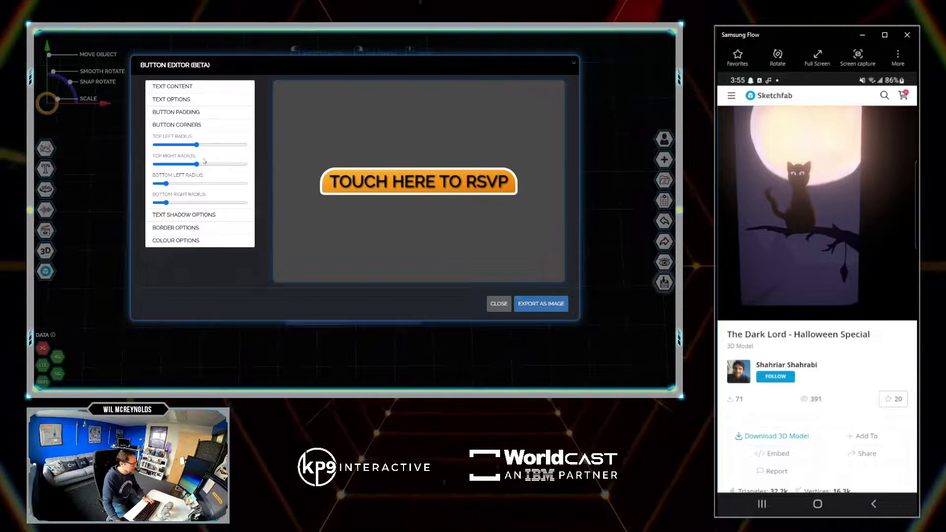
left_click(180, 115)
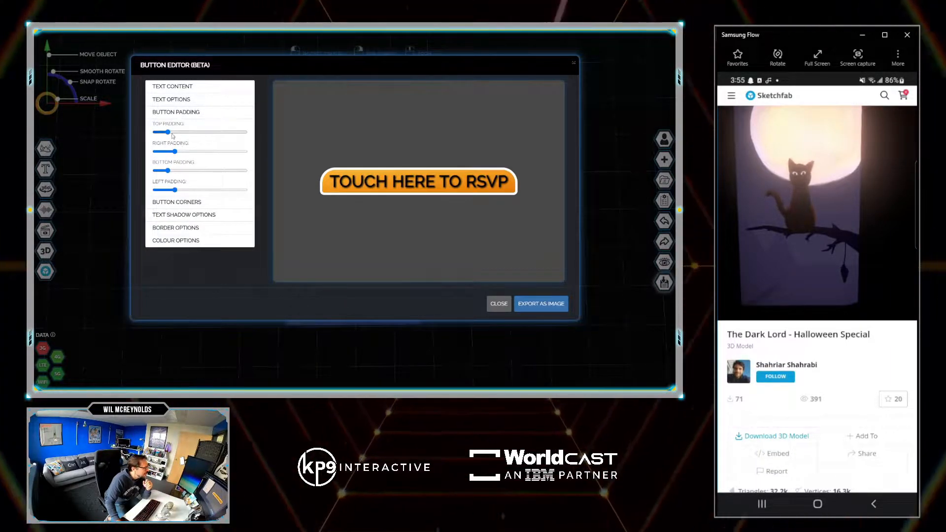
left_click_drag(168, 172, 243, 174)
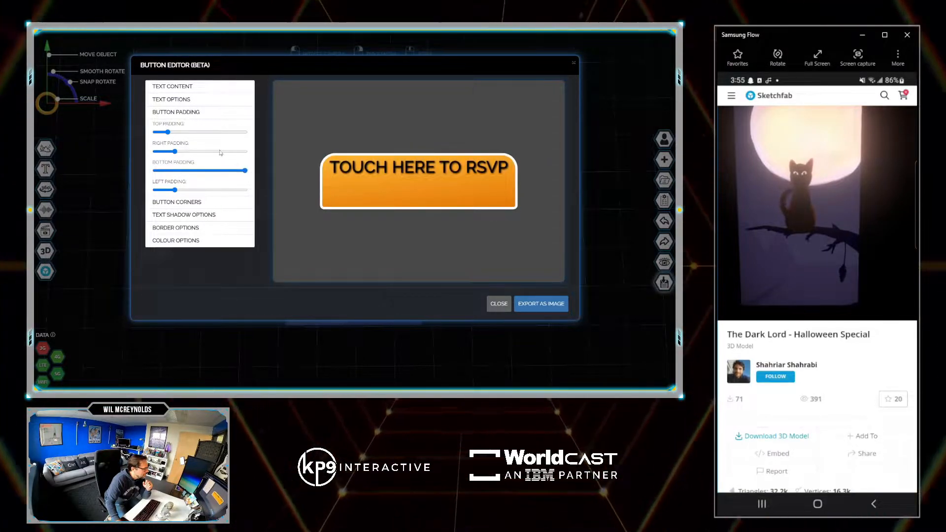
- Break the RSVP button's text into four lines reading TOUCH, HERE, TO and RSVP
left_click(173, 87)
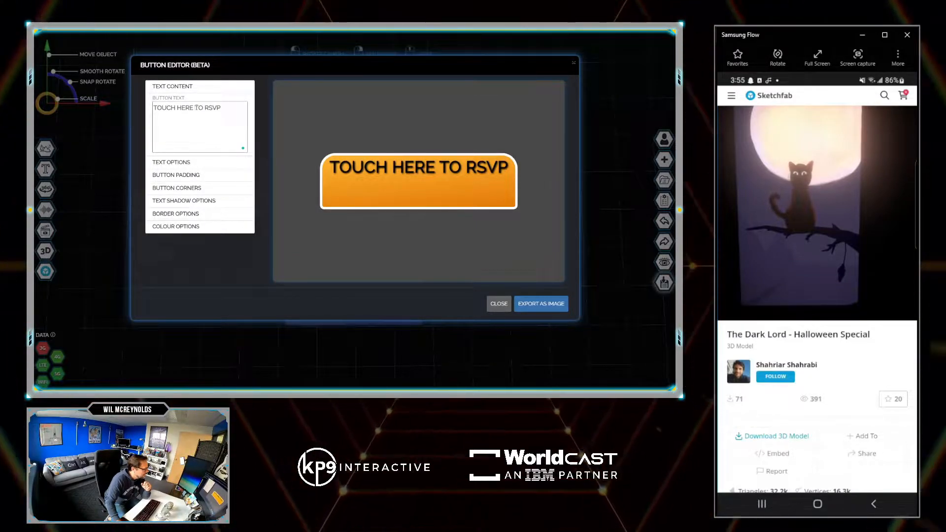
left_click(196, 107)
key("BackSpace")
key("Return")
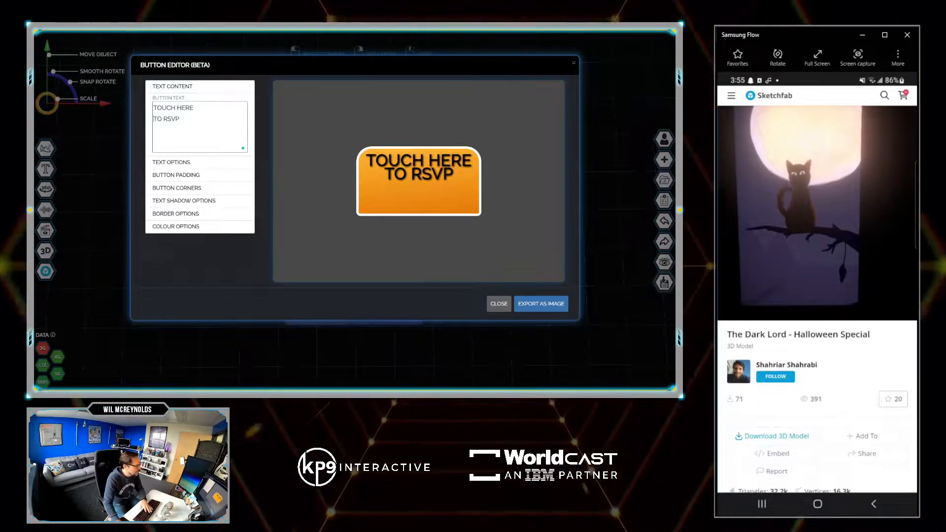
left_click(164, 119)
key("BackSpace")
key("Return")
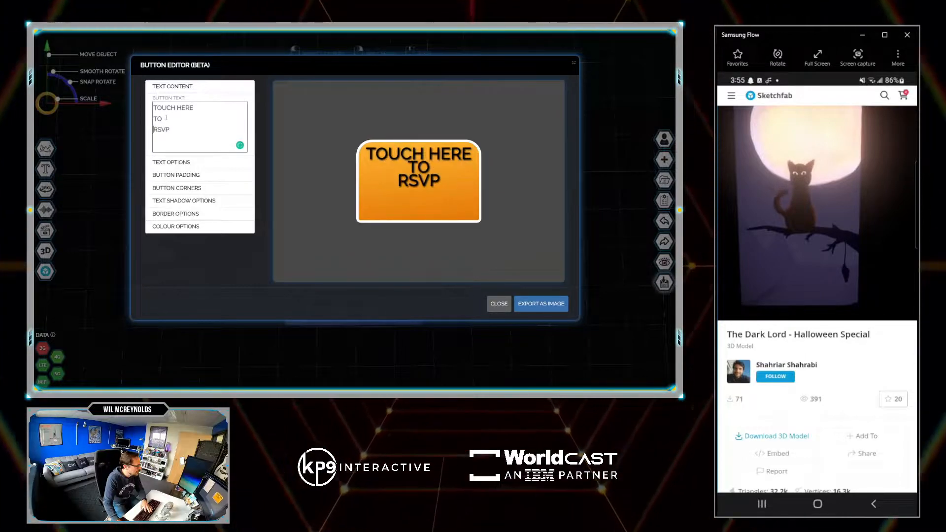
left_click(177, 108)
key("BackSpace")
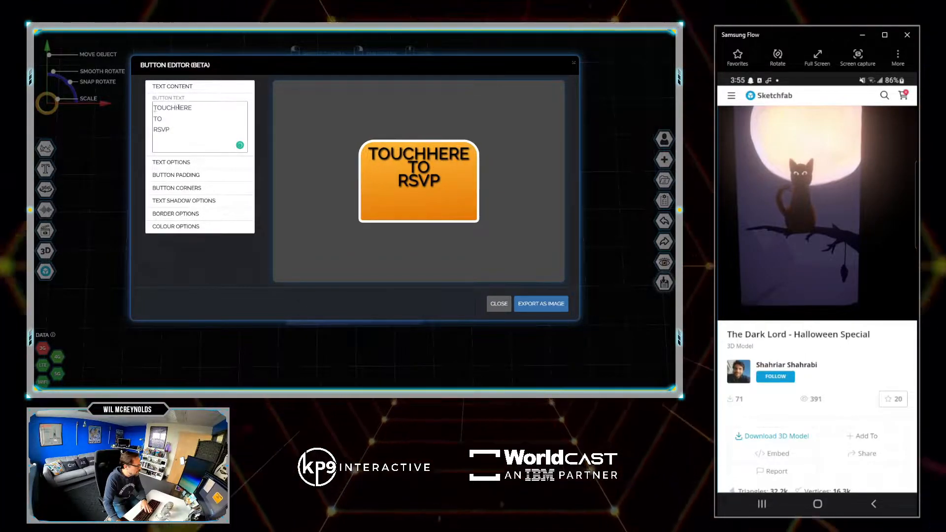
key("Return")
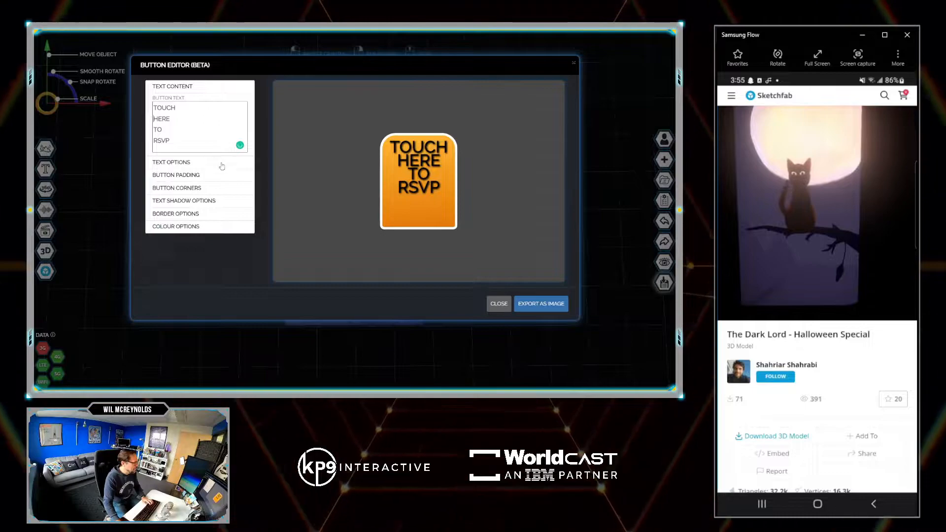
- Increase the RSVP button's line spacing slightly and adjust its padding to about half at the top and three-quarters at the bottom
left_click(174, 164)
left_click_drag(157, 209, 167, 211)
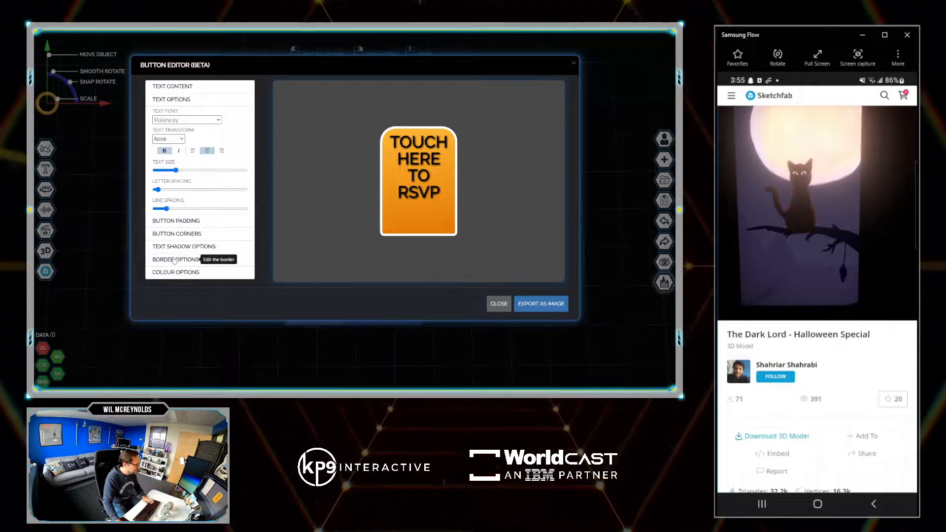
left_click(177, 220)
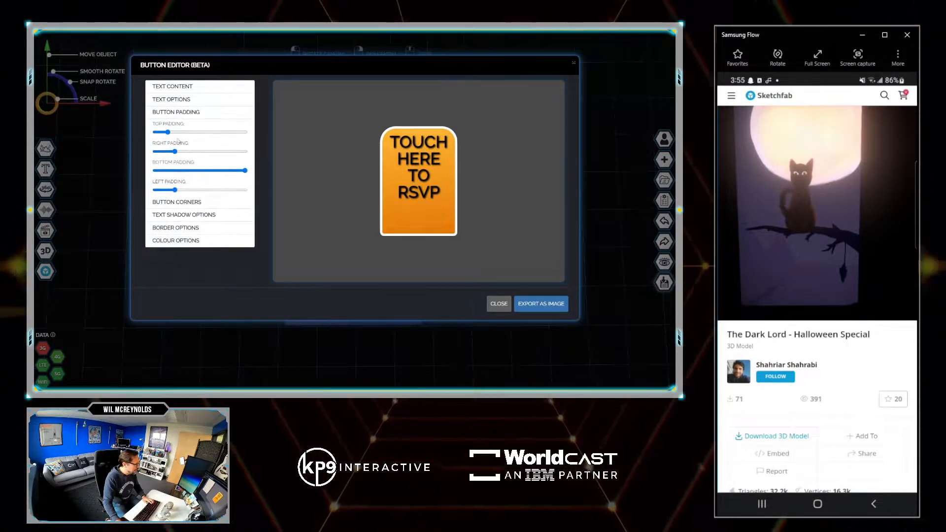
left_click_drag(173, 133, 198, 136)
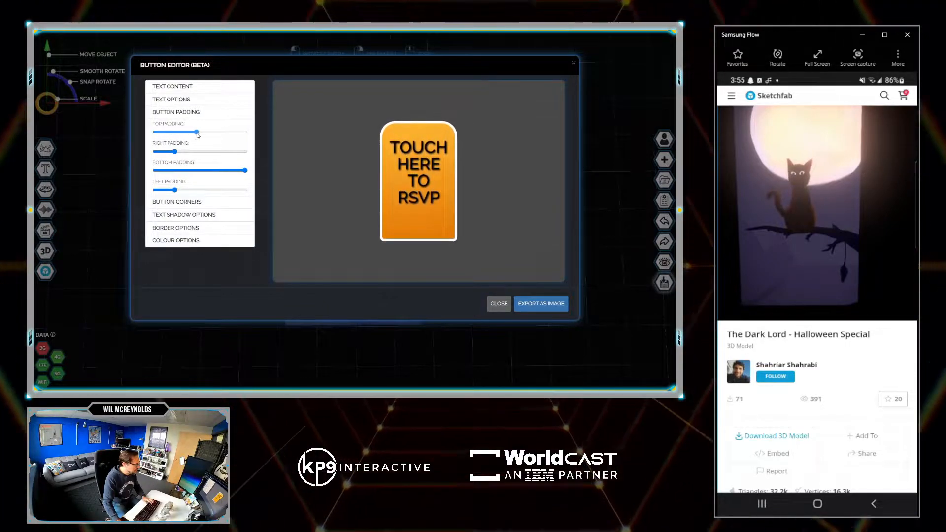
left_click_drag(238, 173, 221, 169)
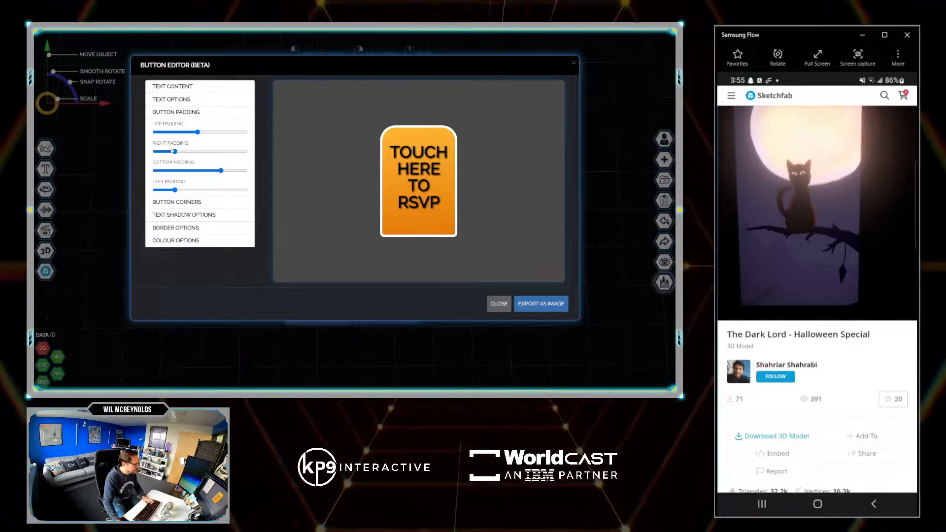
- Round the RSVP button's two top corners to about three-quarters of the maximum and reduce its bottom padding to about half
left_click(189, 202)
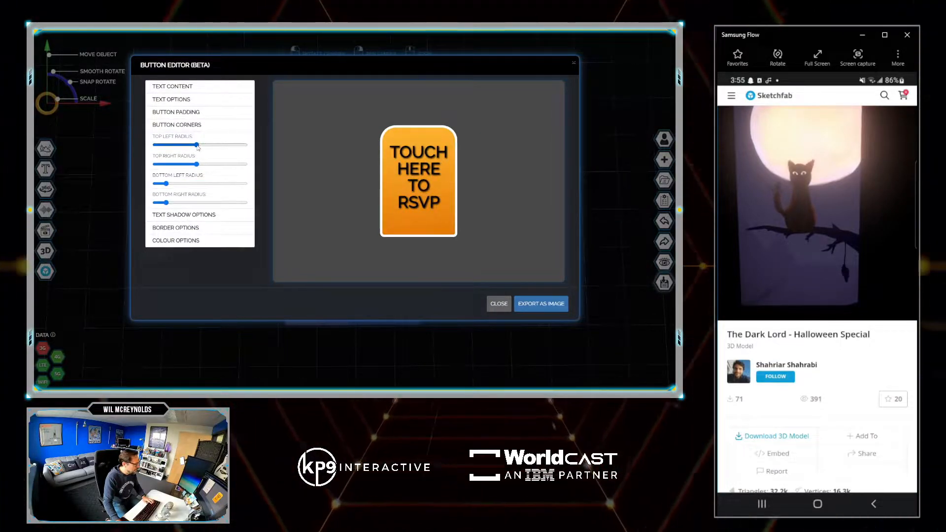
left_click_drag(211, 145, 227, 165)
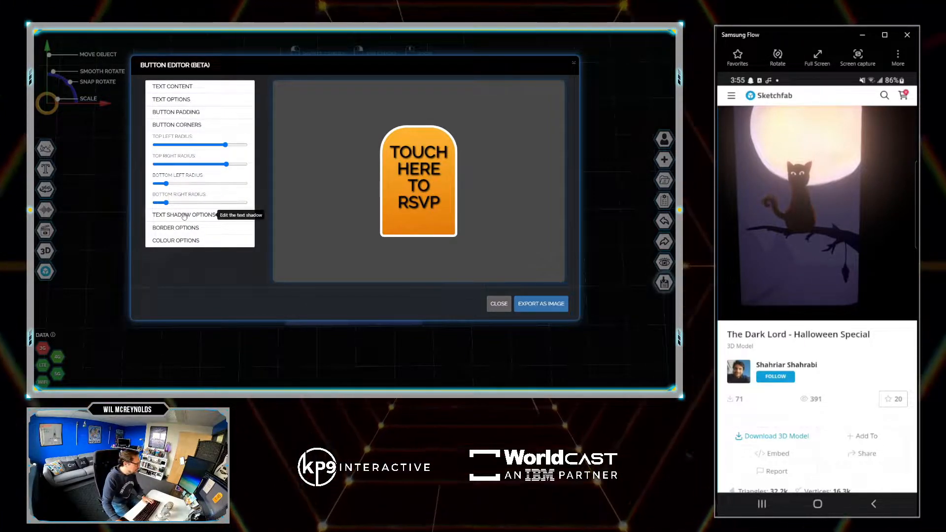
left_click(175, 126)
left_click(176, 113)
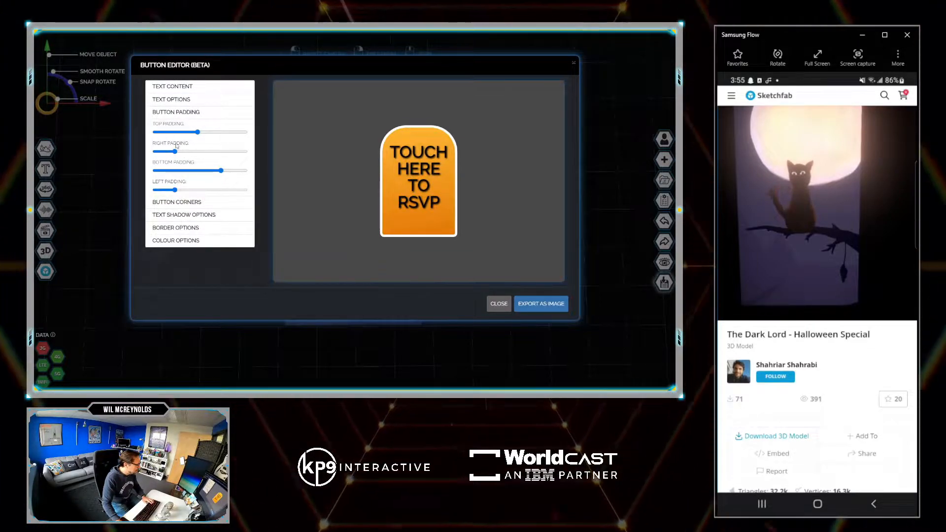
left_click_drag(221, 170, 201, 172)
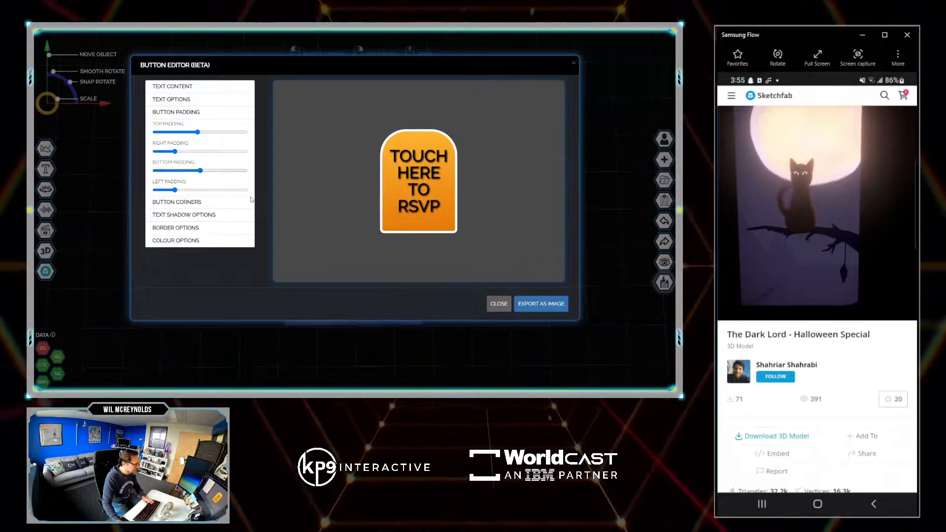
- Export the RSVP button as an image, upload it to the scene and place it over the flyer's lower edge
left_click(540, 306)
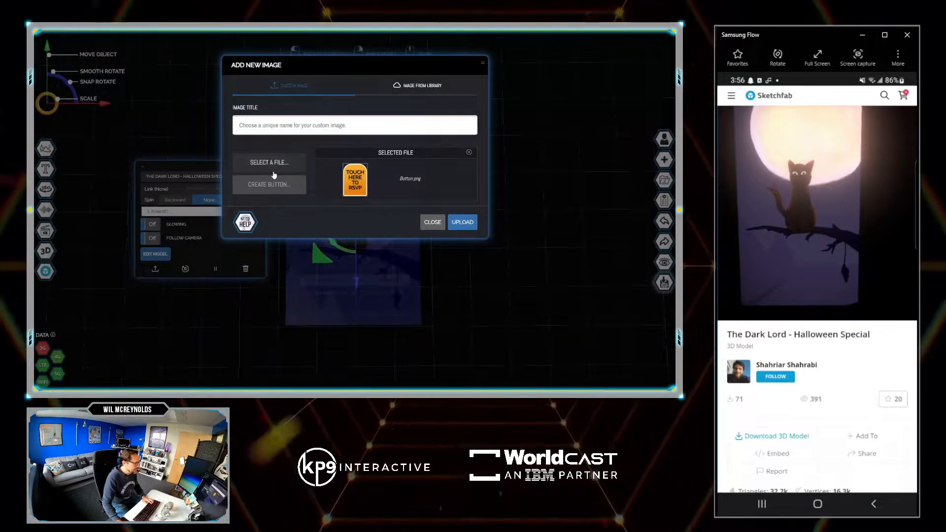
left_click(460, 223)
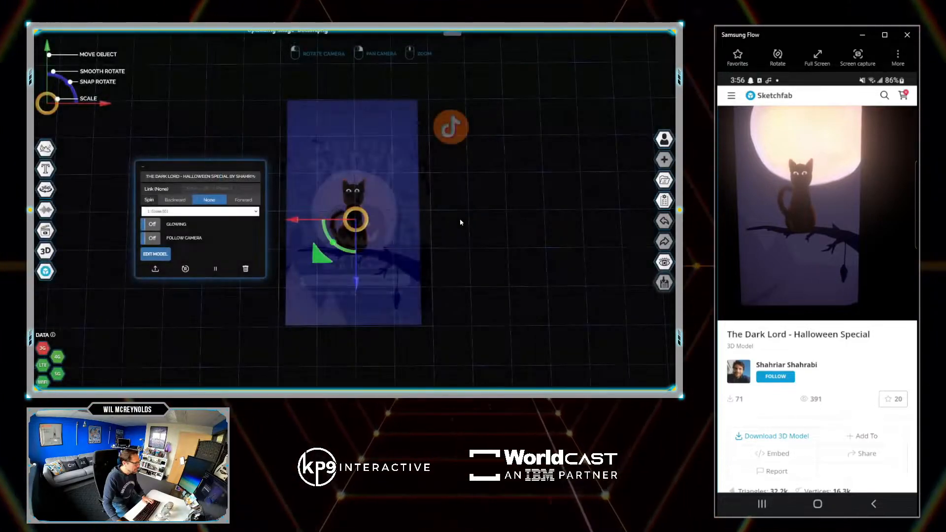
left_click_drag(366, 276, 370, 386)
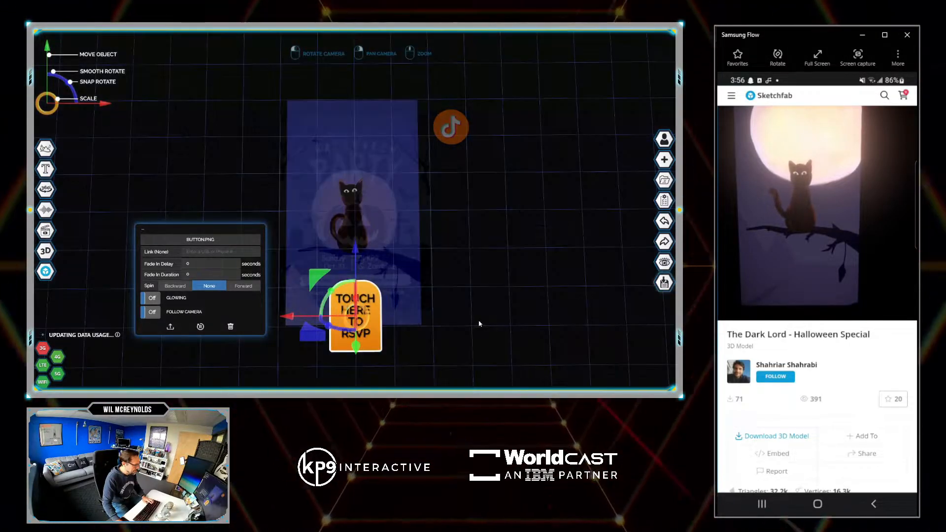
left_click_drag(481, 324, 516, 261)
left_click(471, 226)
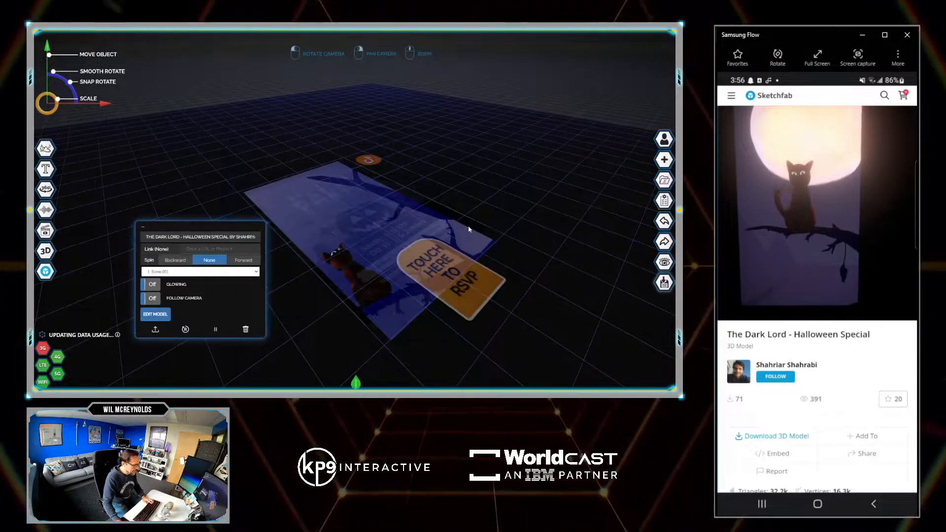
left_click(457, 266)
left_click_drag(461, 218, 462, 214)
left_click(547, 227)
left_click_drag(549, 225, 505, 280)
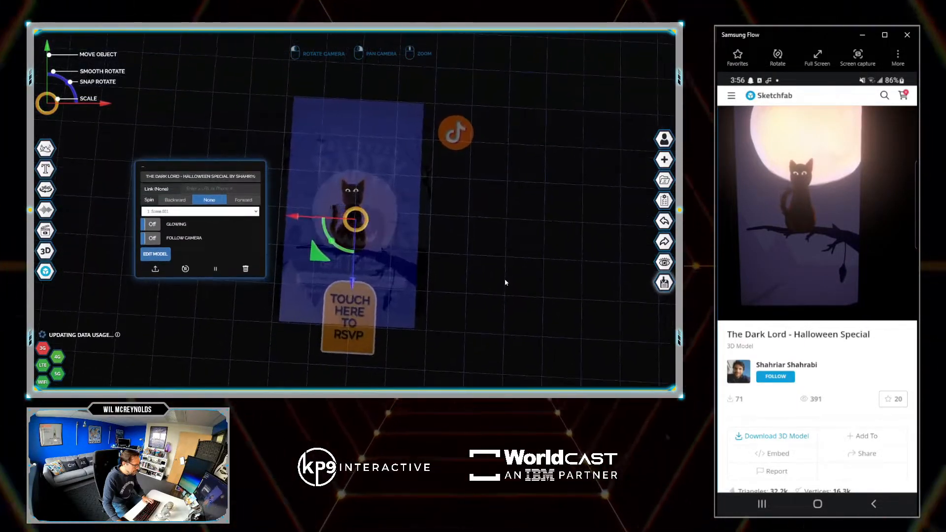
left_click(199, 189)
type("www.world")
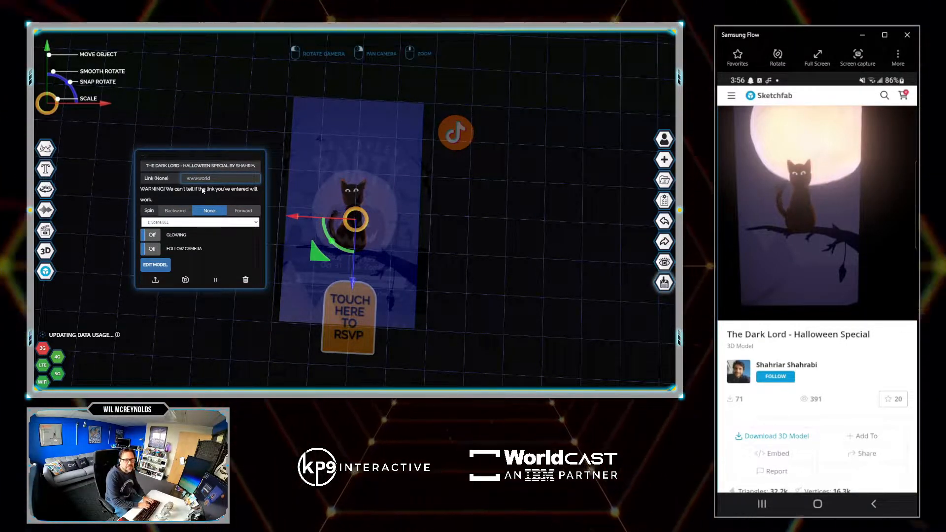
type("cast")
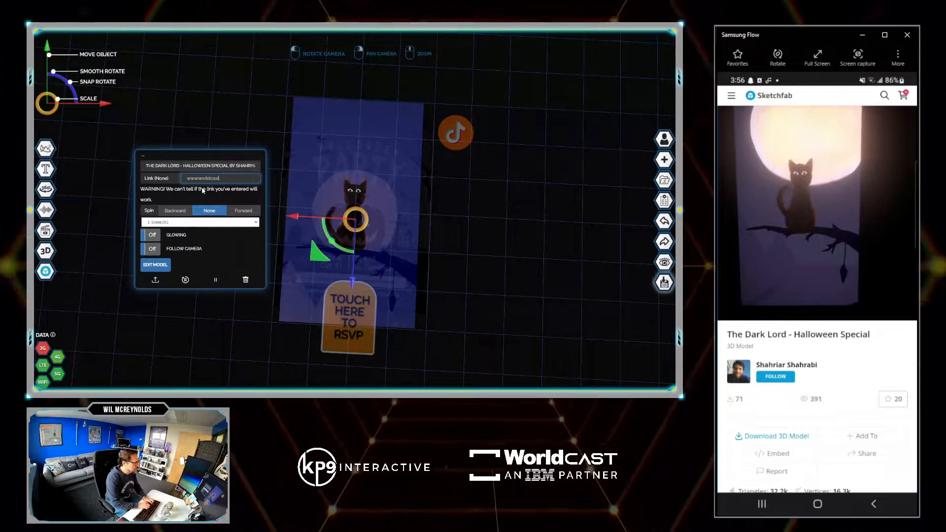
type(".io")
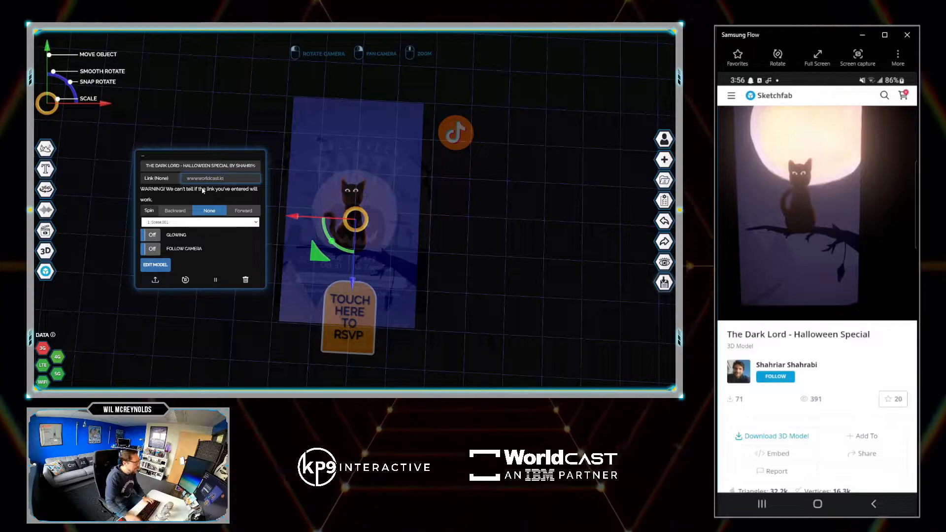
key("Return")
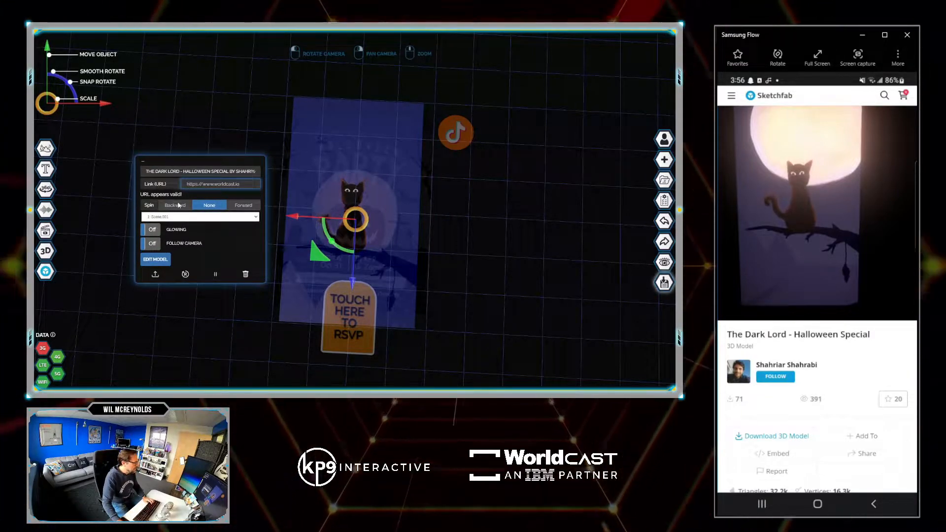
- Turn on glowing for the cat model and clear its link
left_click(157, 233)
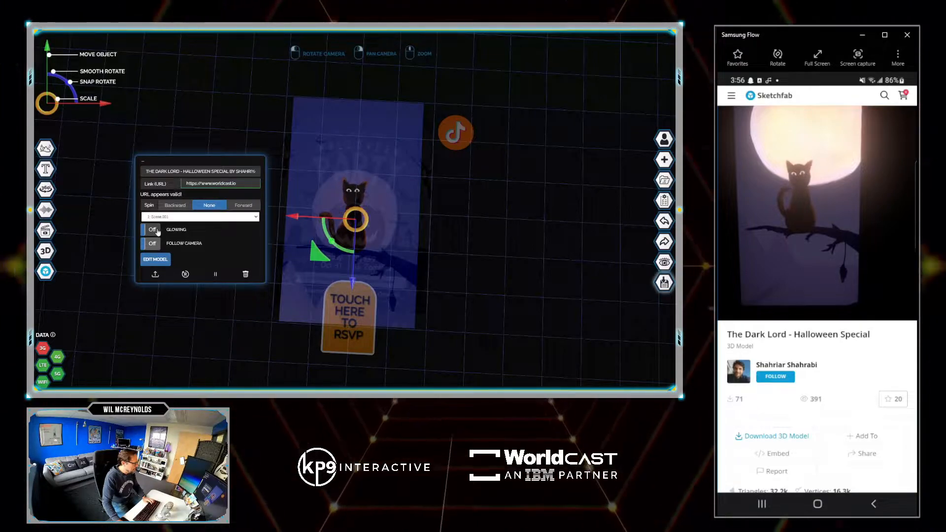
left_click(156, 231)
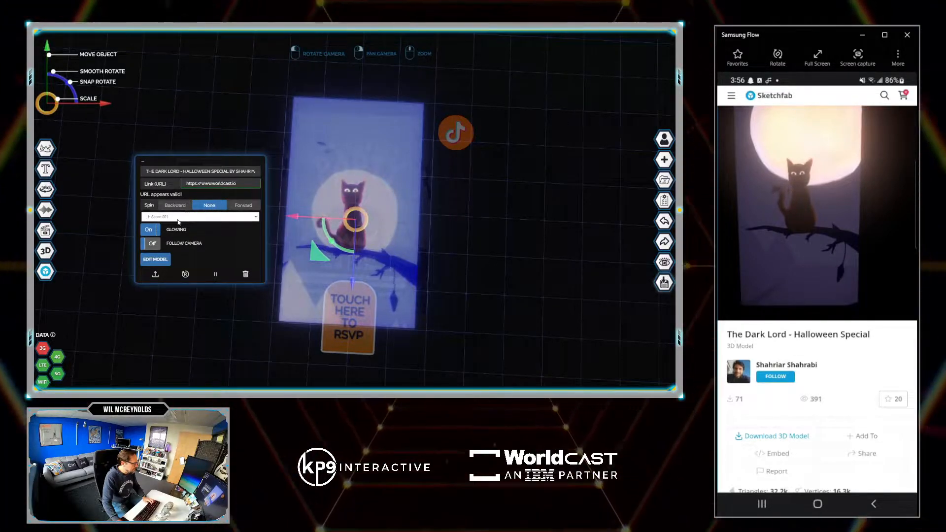
left_click(225, 186)
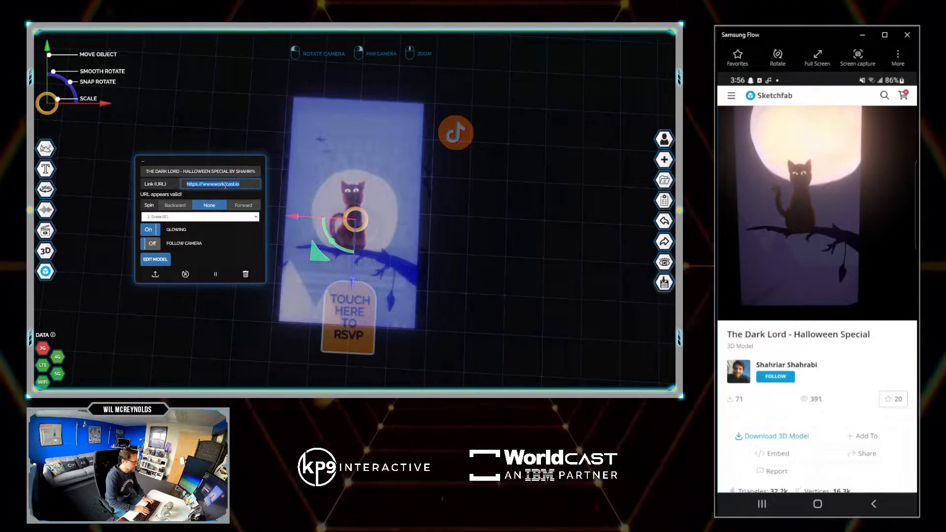
key("BackSpace")
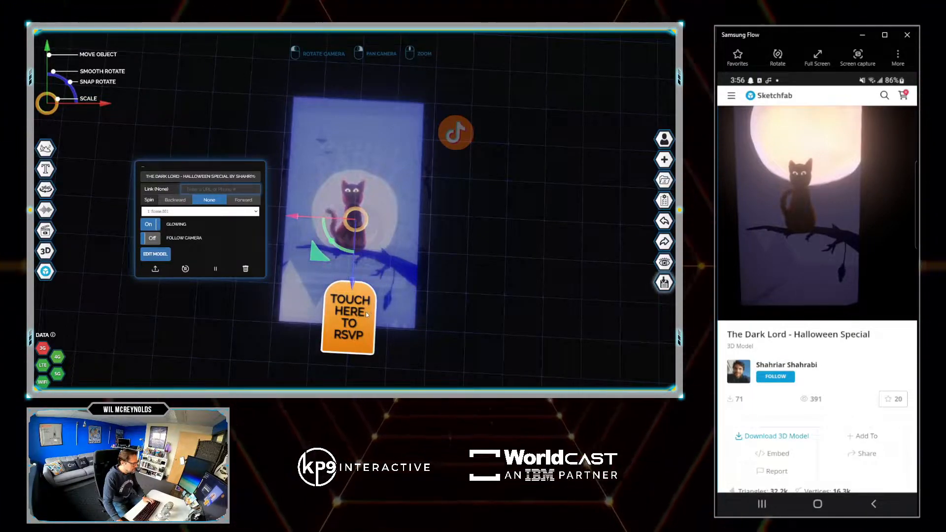
left_click(352, 320)
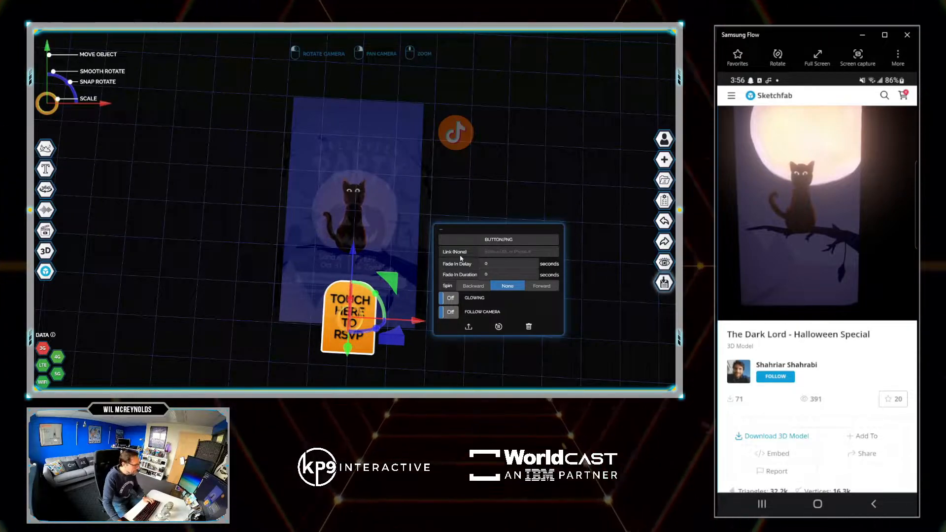
left_click(497, 250)
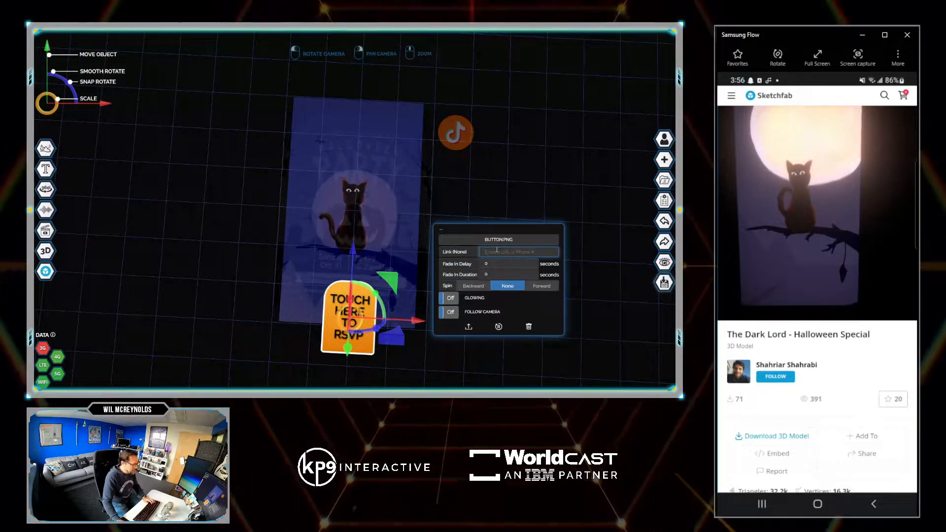
type("www")
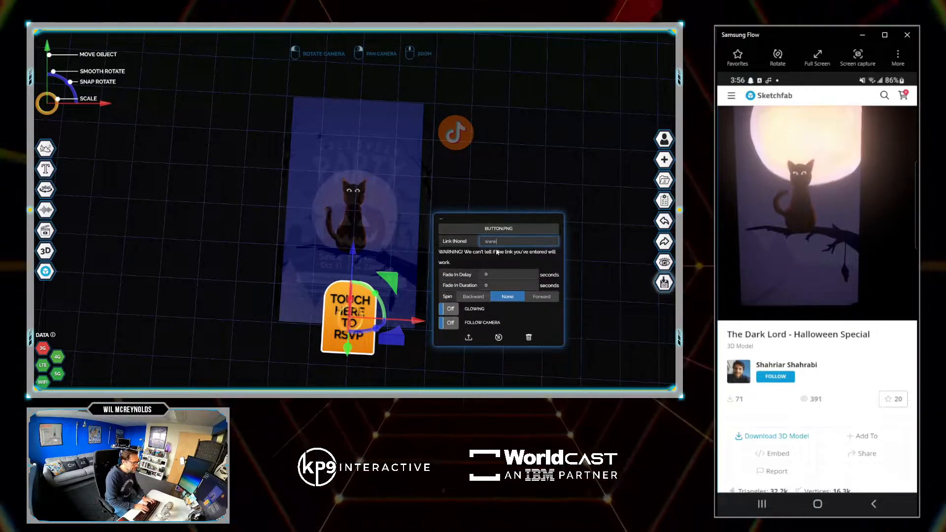
type(".worldcast.io")
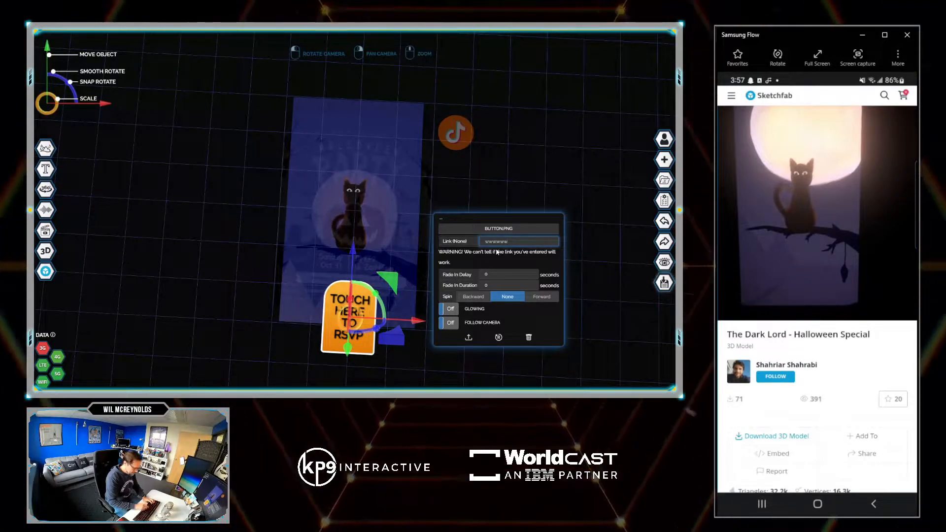
- Give the RSVP button a fade-in delay of 5 seconds and a fade-in duration of 3 seconds
left_click(490, 269)
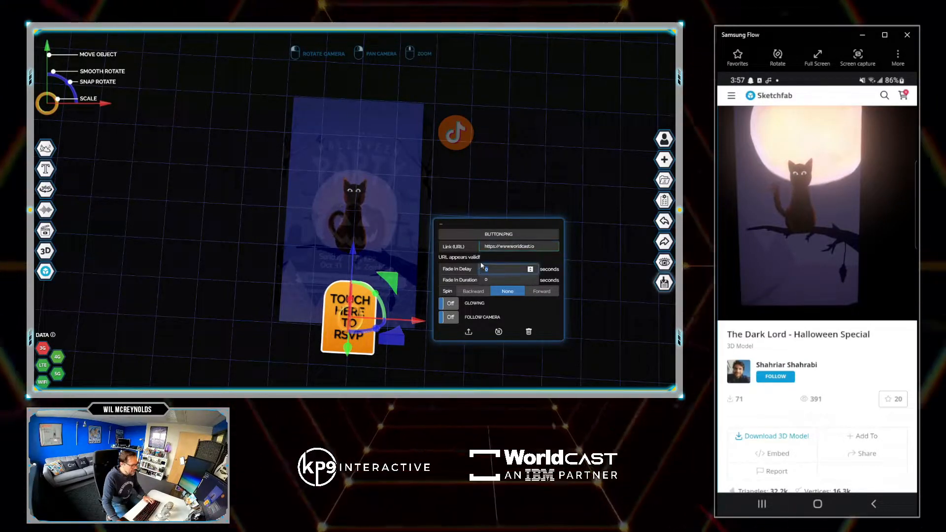
type("5")
key("Tab")
type("3")
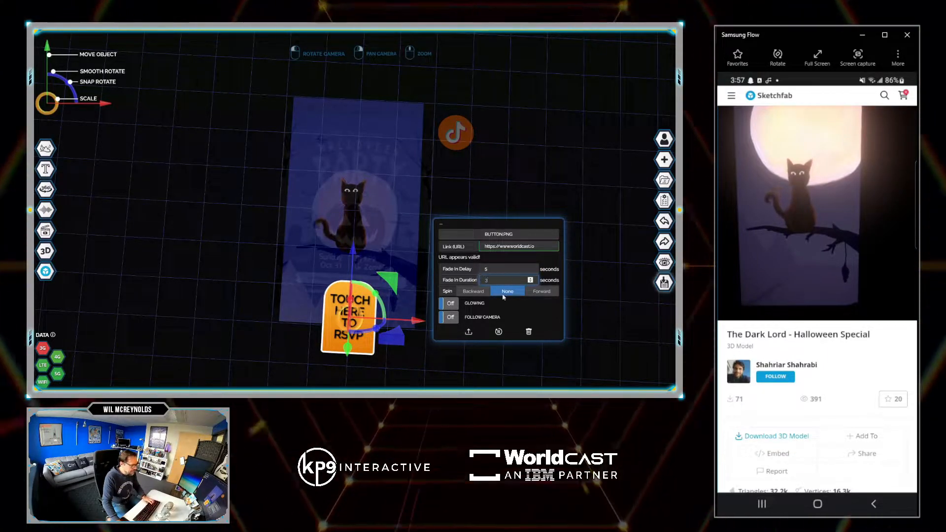
- Turn on glowing for both the RSVP button and the Dark Lord cat model
left_click(452, 307)
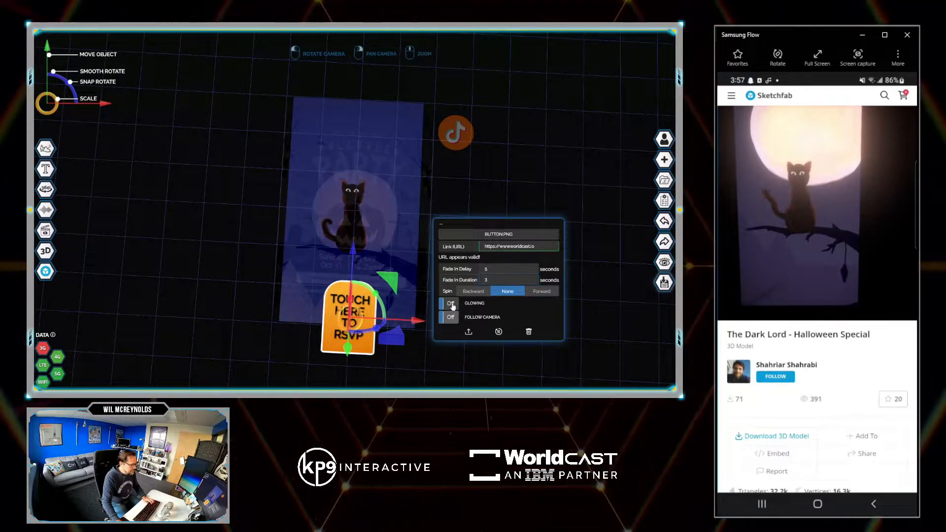
left_click(392, 210)
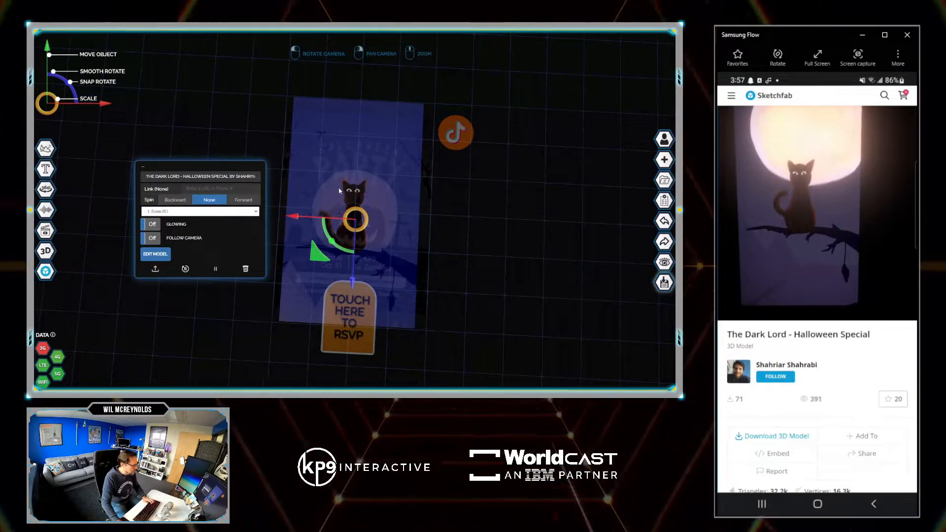
left_click(151, 224)
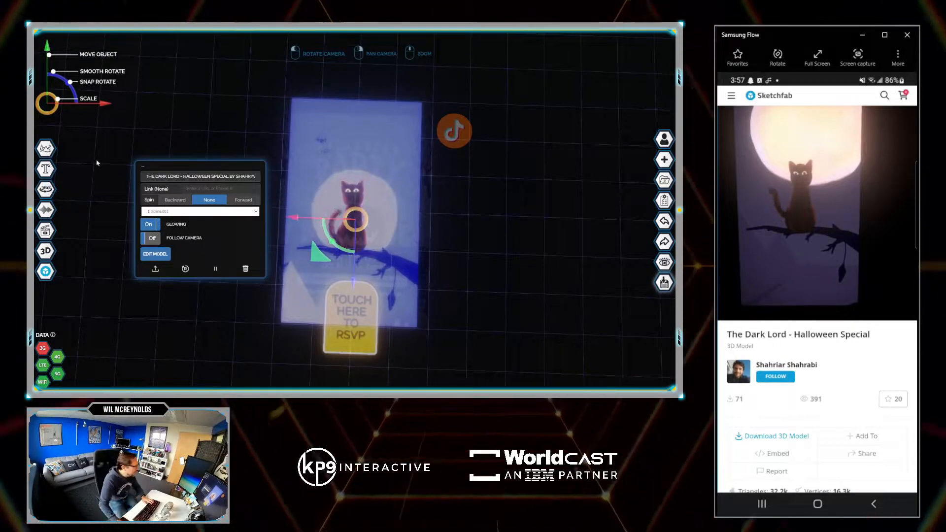
- Search the image library for "man" and add the MANDO_BORDER2.PNG frame around the flyer
mouse_move(46, 212)
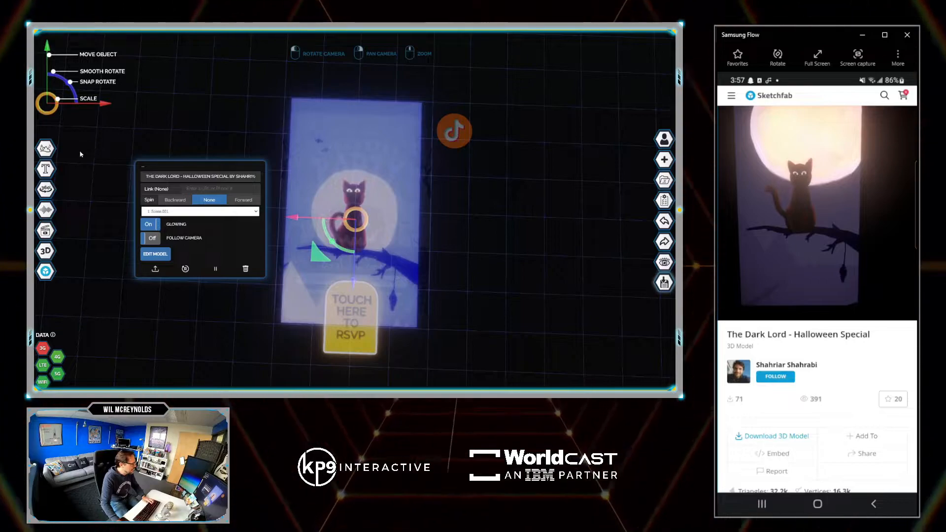
left_click(45, 149)
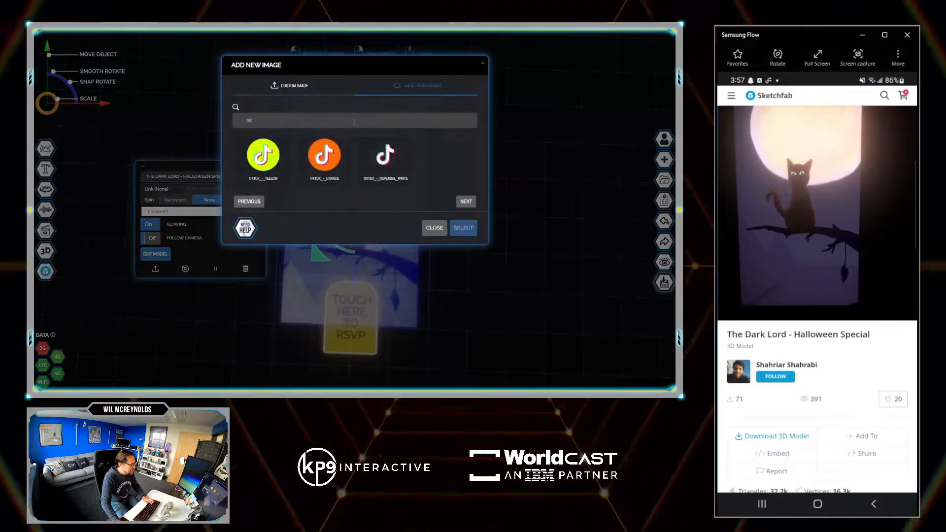
type("ma")
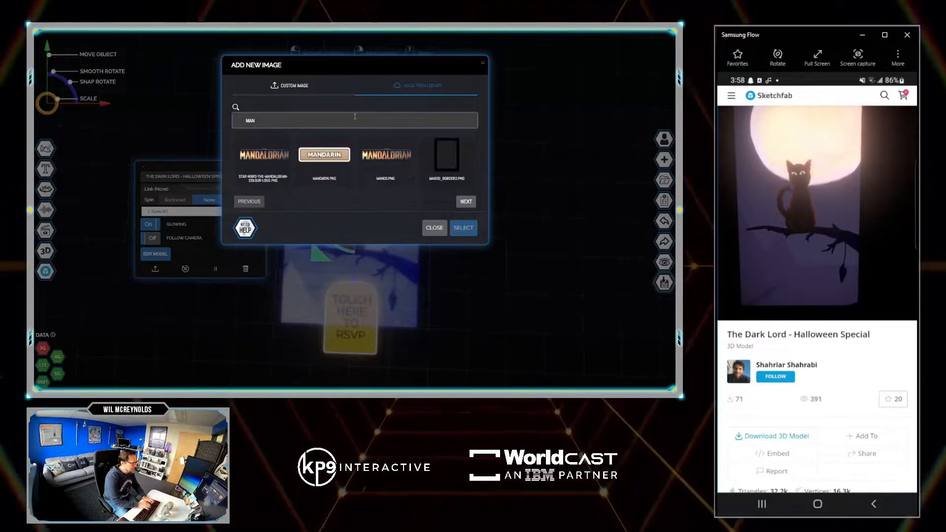
left_click(447, 158)
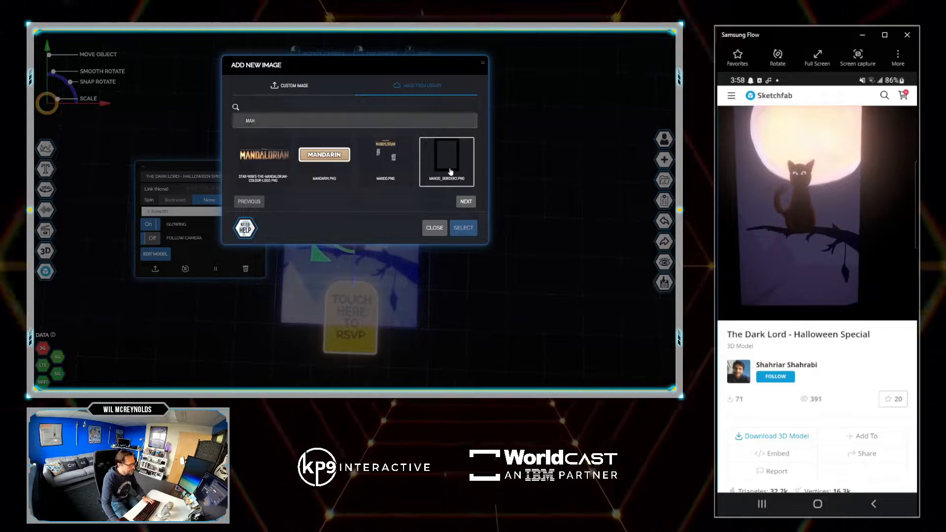
left_click(463, 228)
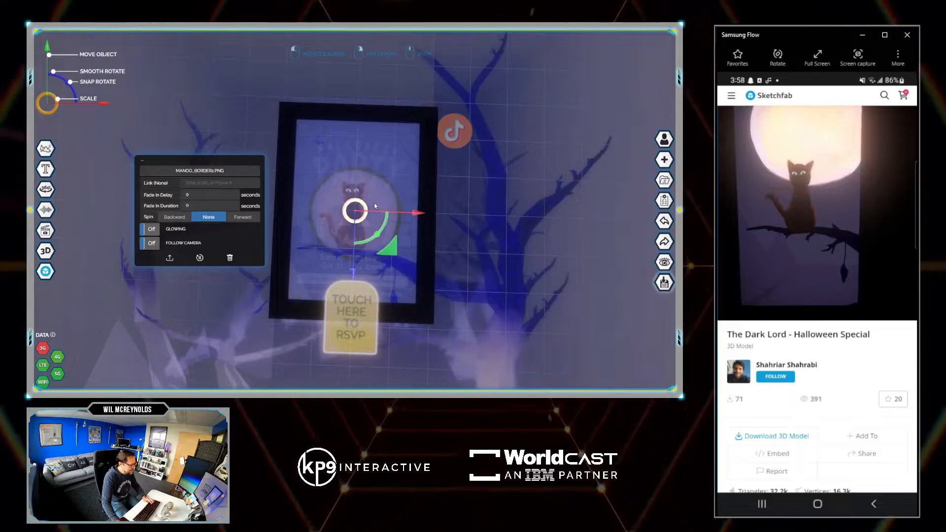
left_click_drag(374, 206, 475, 349)
left_click(417, 130)
key("Delete")
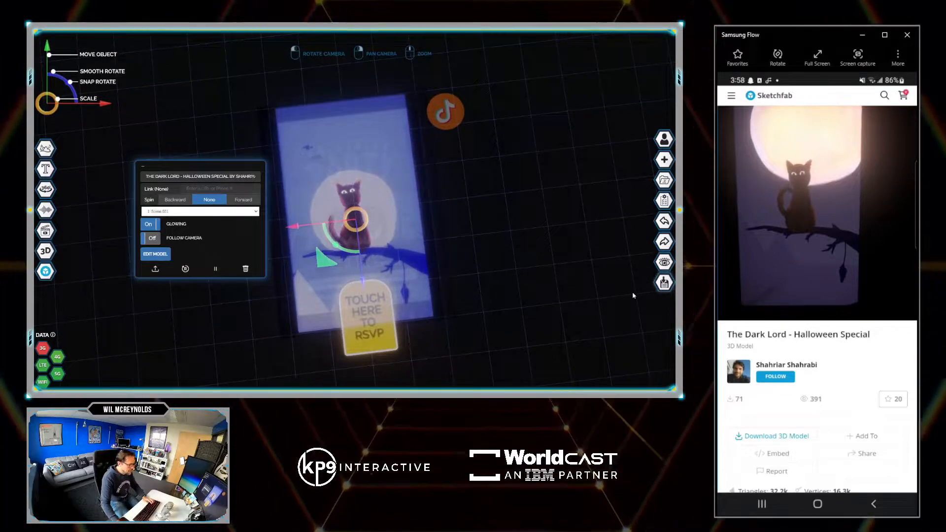
- Save the Halloween Invite #2 cast and publish it with the free Creator package
left_click(664, 282)
left_click(459, 123)
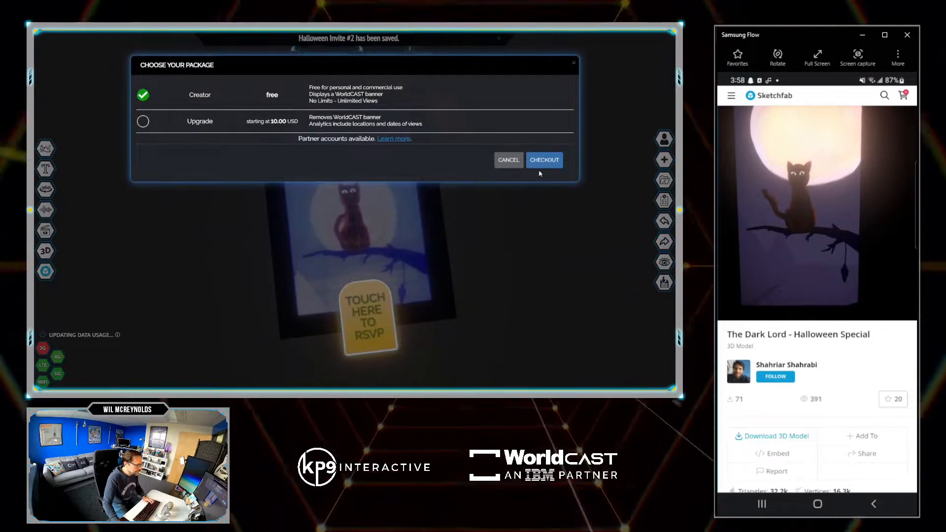
left_click(541, 160)
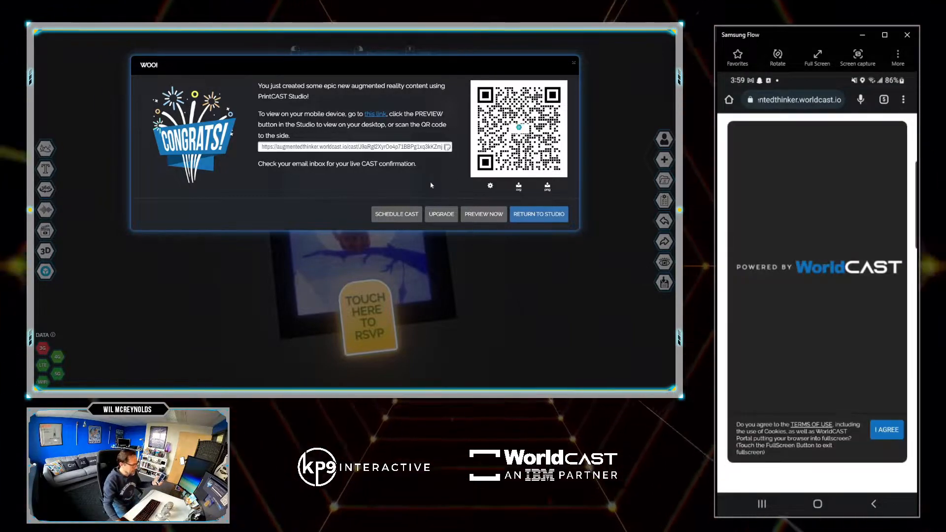
left_click(474, 212)
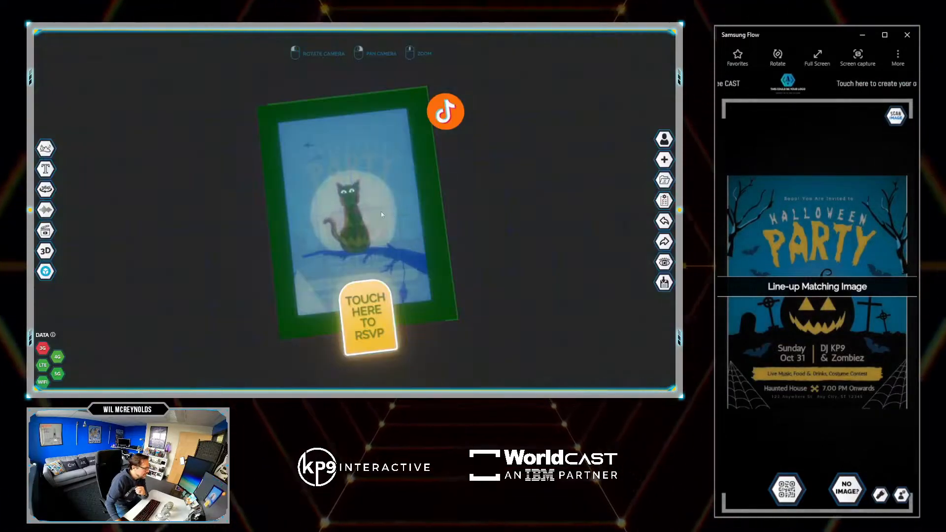
- Turn off glowing for the Dark Lord cat model and republish the cast
left_click(365, 212)
left_click(157, 230)
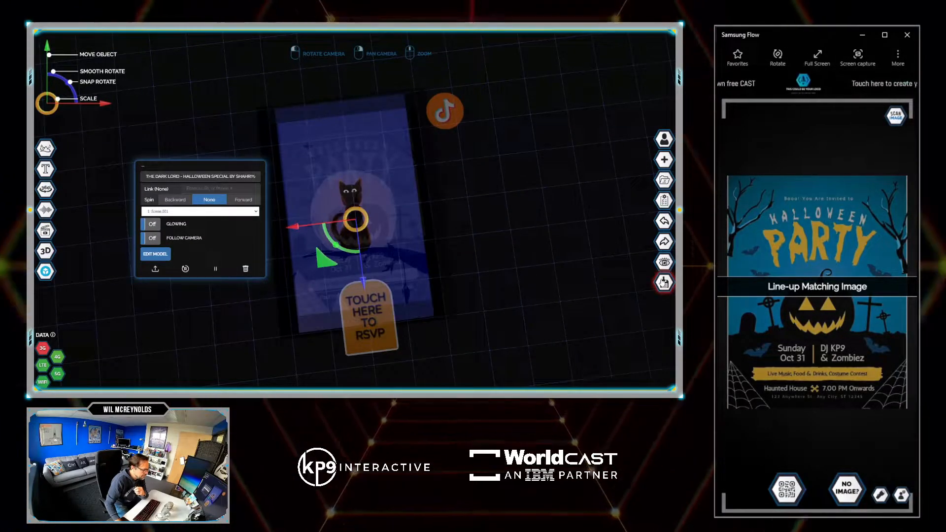
left_click(664, 282)
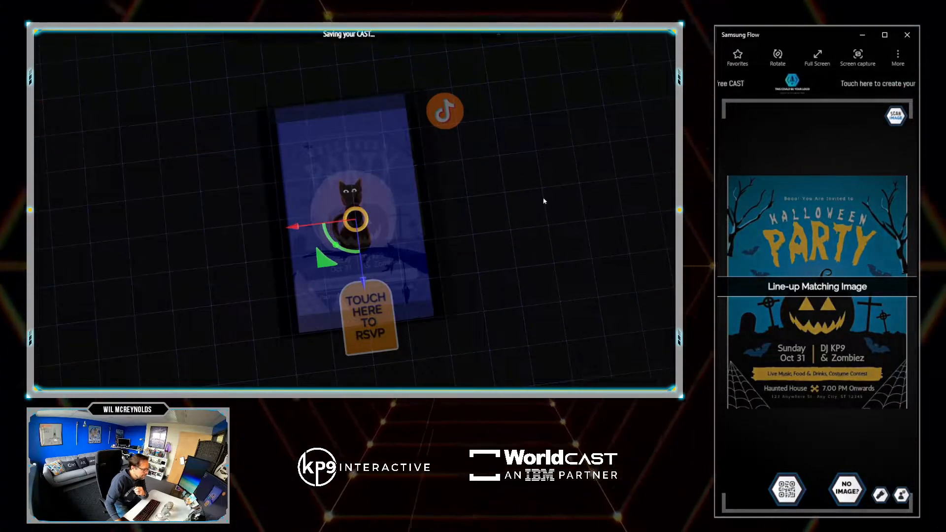
left_click(542, 163)
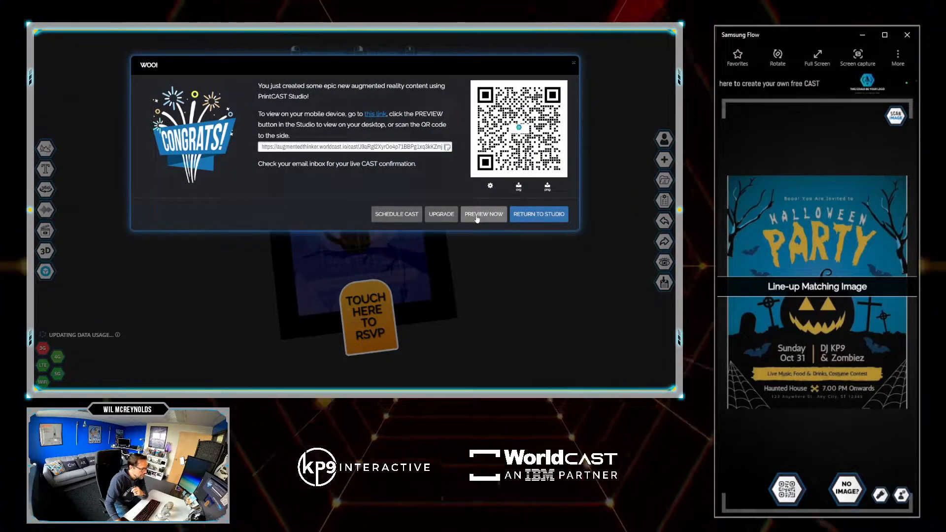
left_click(477, 214)
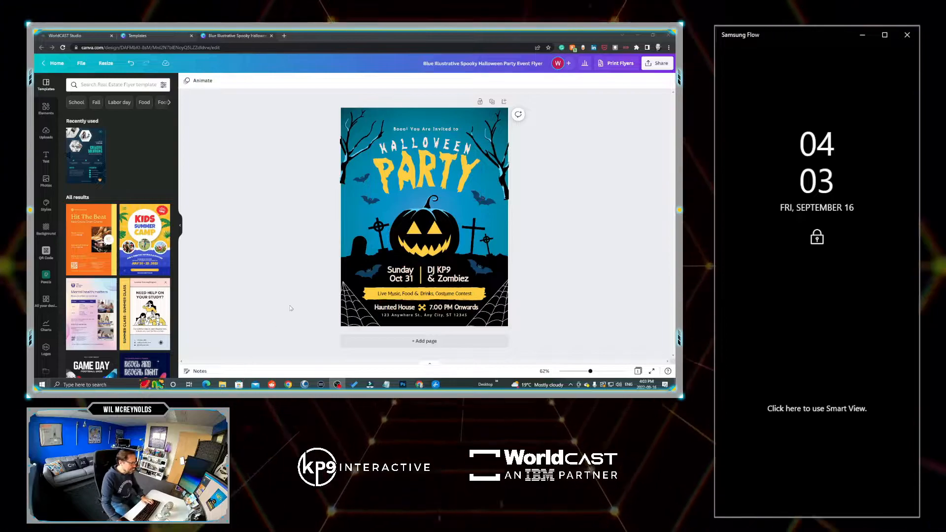
- In the Canva design, show the page thumbnails and duplicate the Halloween party flyer page
left_click(427, 365)
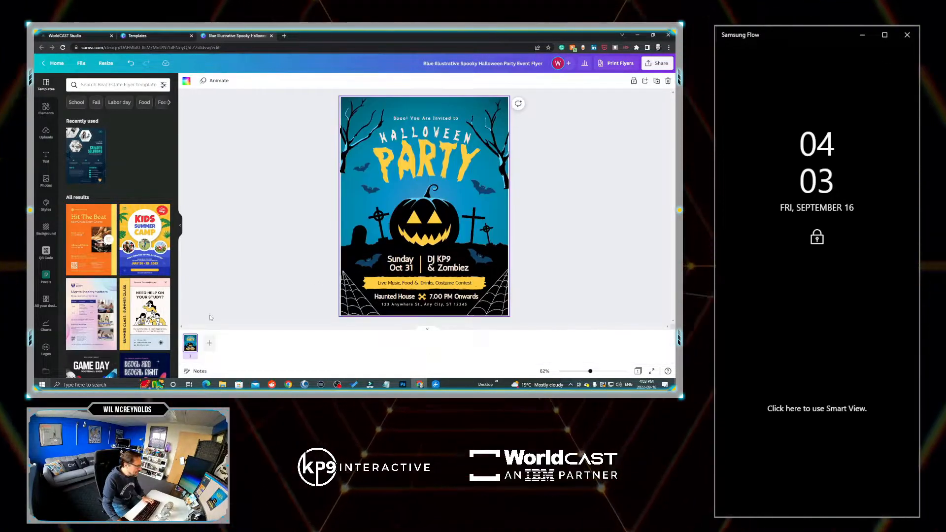
right_click(192, 346)
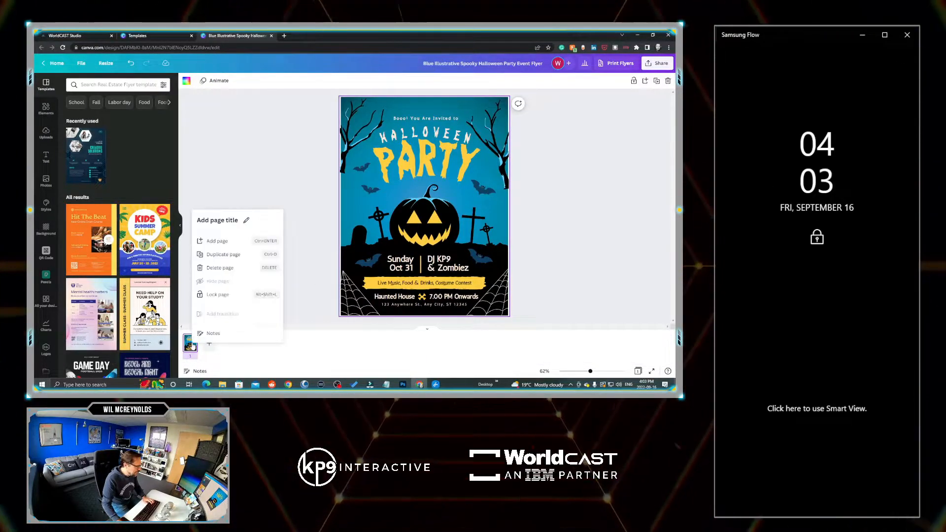
left_click(223, 255)
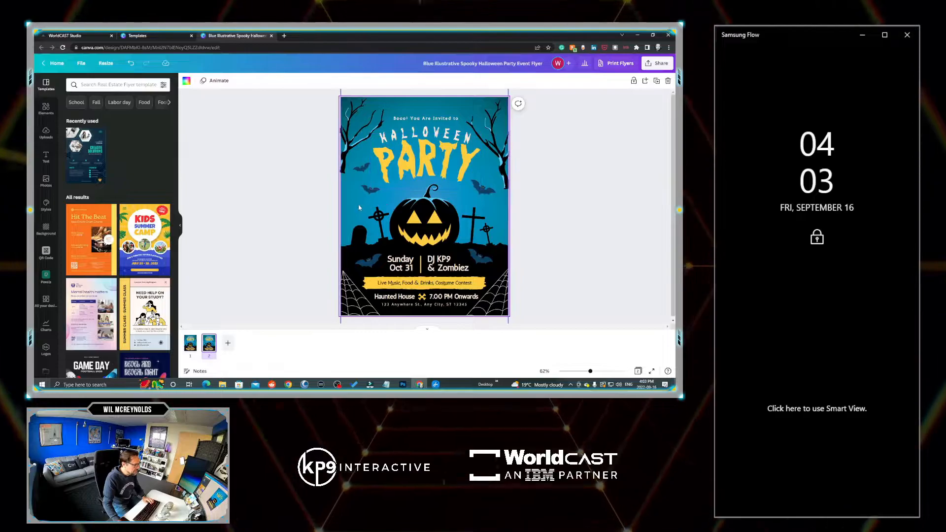
- Delete the trees, the pumpkin and the lower-left cobweb from the duplicated flyer page
left_click(415, 171)
key("Delete")
key("ctrl+z")
left_click(502, 171)
key("Delete")
left_click(349, 148)
key("Delete")
left_click(424, 223)
- Remove the event details, yellow banner, remaining cobweb and blue background, keeping only the title, upper bats and graveyard silhouette
key("Delete")
left_click(353, 300)
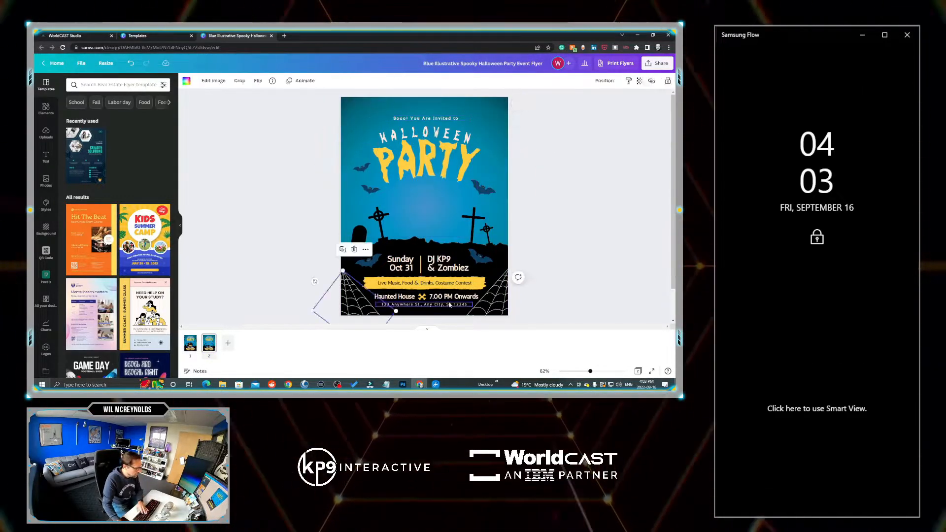
key("Delete")
left_click(424, 283)
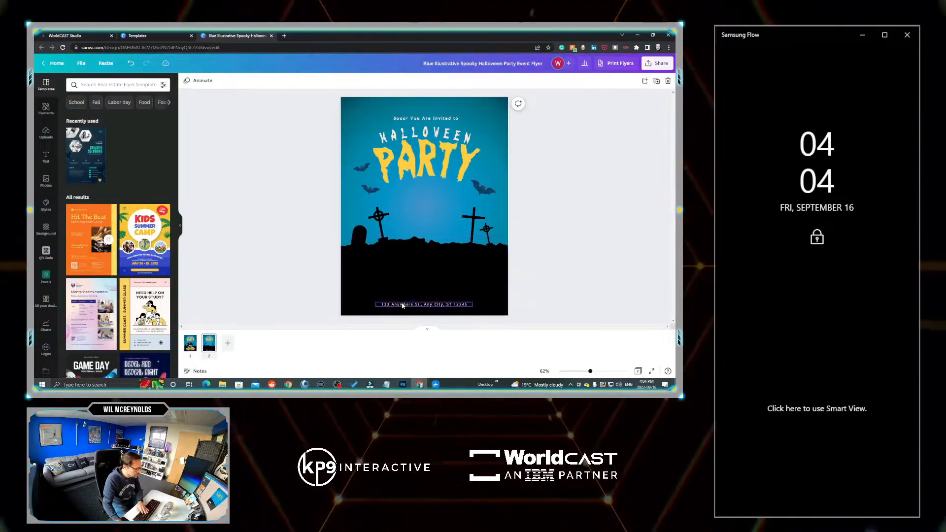
left_click(402, 305)
key("Delete")
left_click_drag(434, 268, 433, 303)
left_click_drag(424, 162, 424, 151)
left_click(480, 190)
key("Delete")
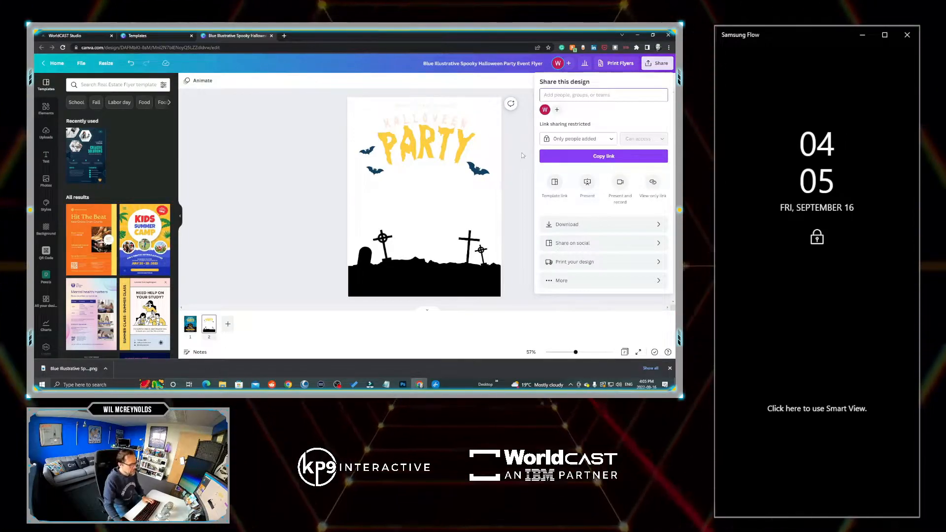
- Download only page 2 of the design as a PNG with a transparent background
left_click(566, 224)
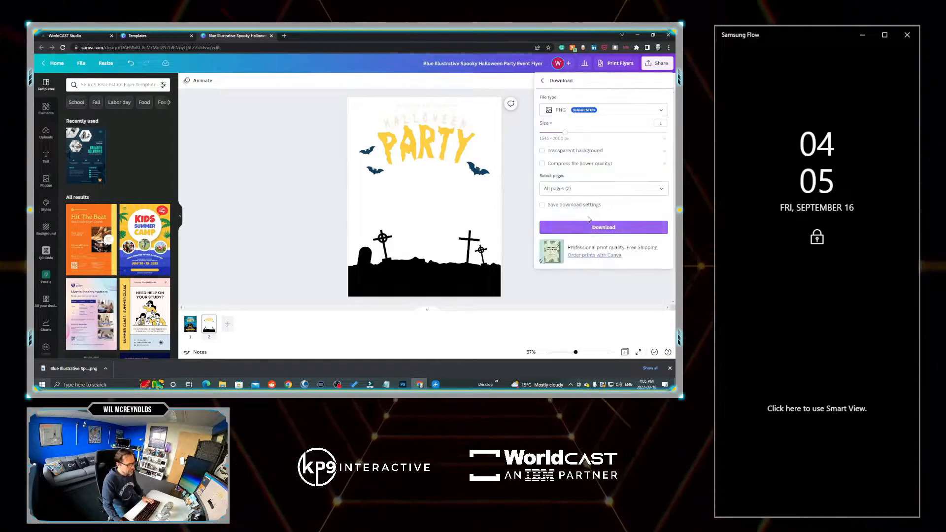
left_click(542, 150)
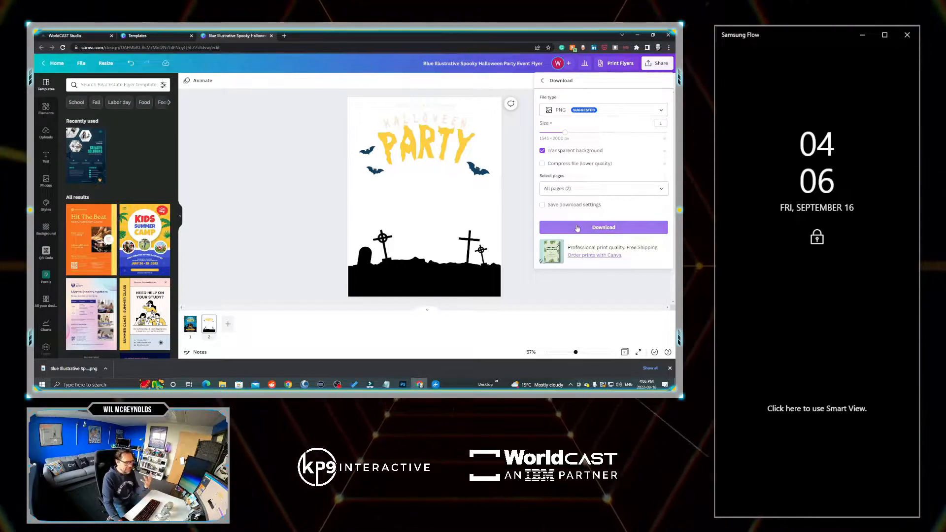
left_click(616, 194)
left_click(659, 227)
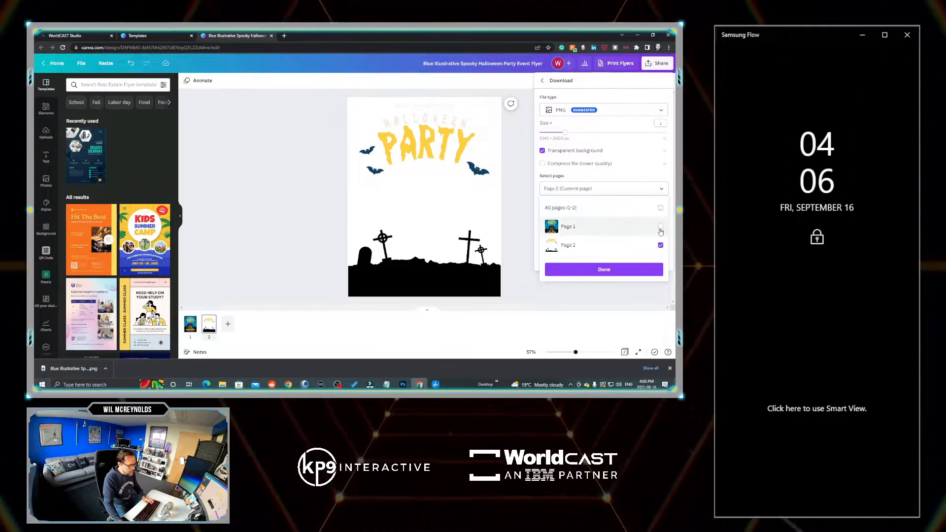
left_click(603, 271)
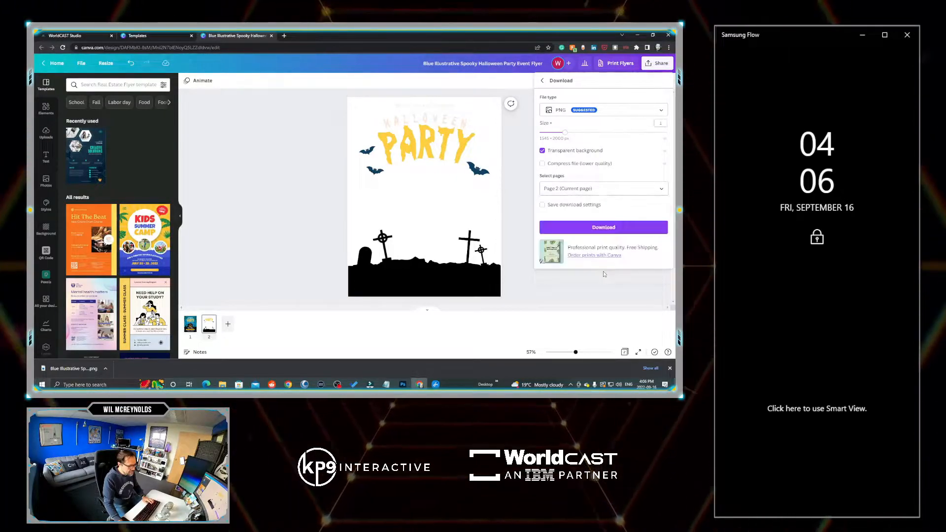
left_click(597, 228)
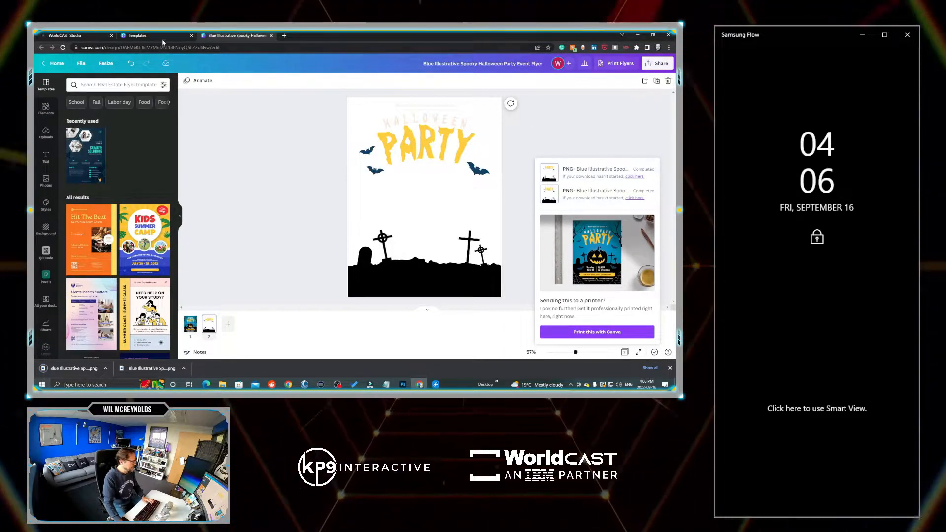
- Switch back to WorldCAST Studio and add the downloaded transparent flyer PNG from the Downloads folder to the scene
left_click(63, 36)
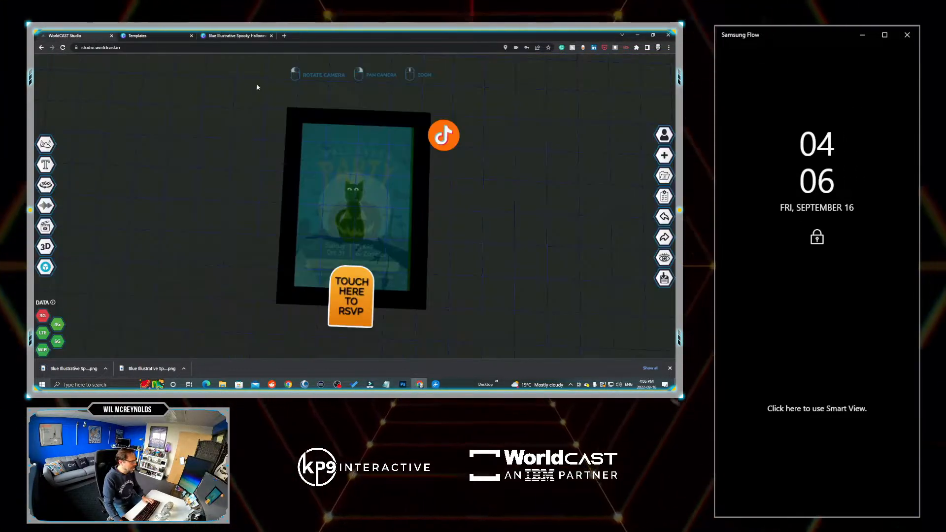
key("alt+Tab")
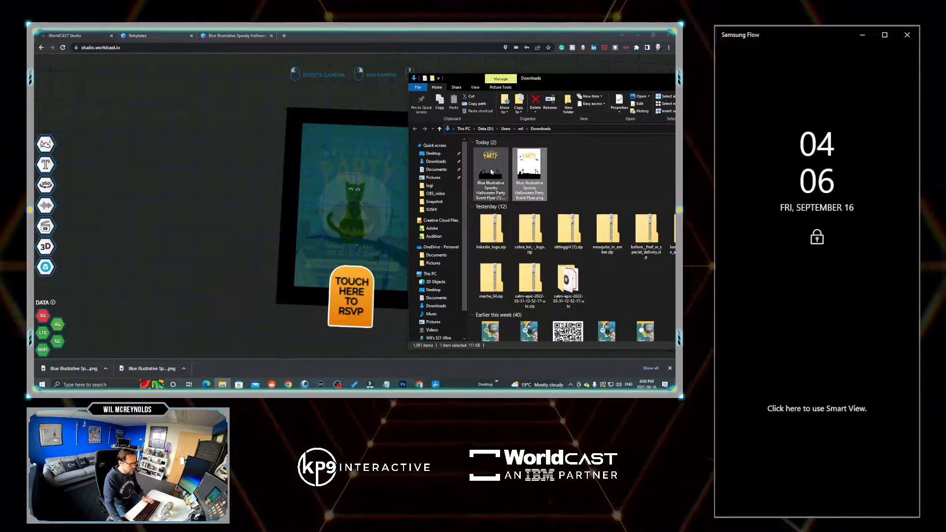
left_click_drag(491, 170, 361, 200)
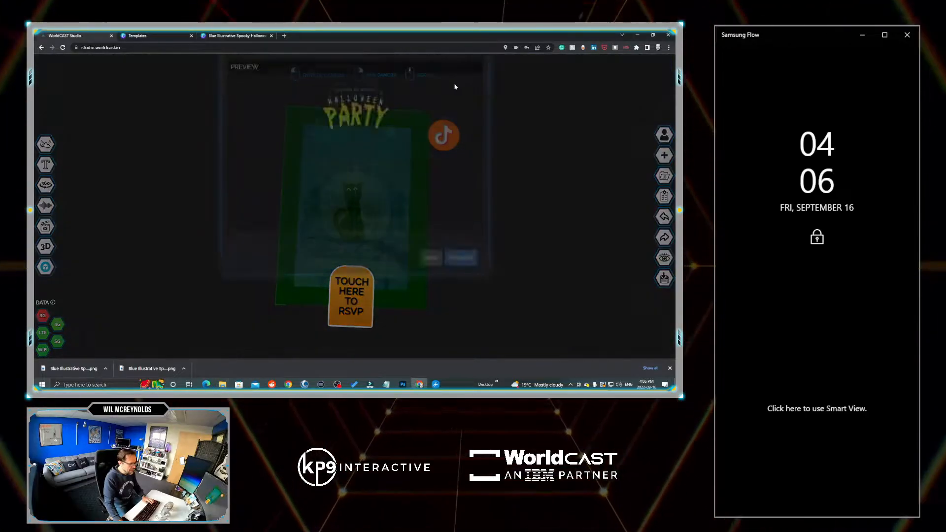
left_click(461, 302)
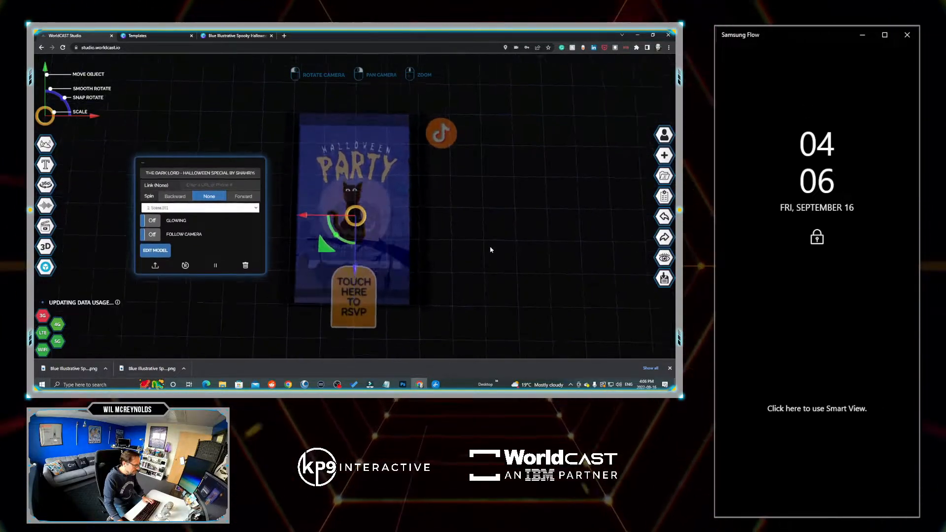
- Move the orange TikTok icon to the flyer's lower-left corner, beside the RSVP button
left_click(439, 134)
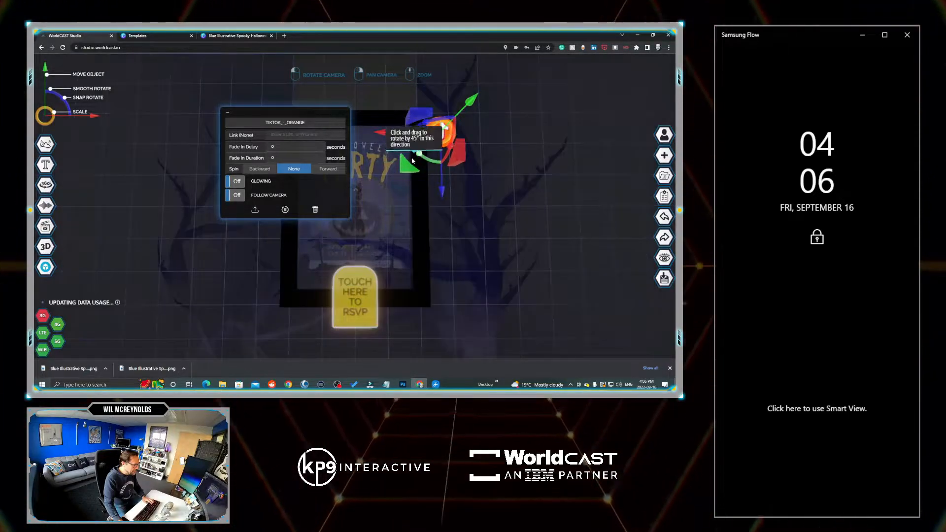
left_click_drag(413, 160, 269, 339)
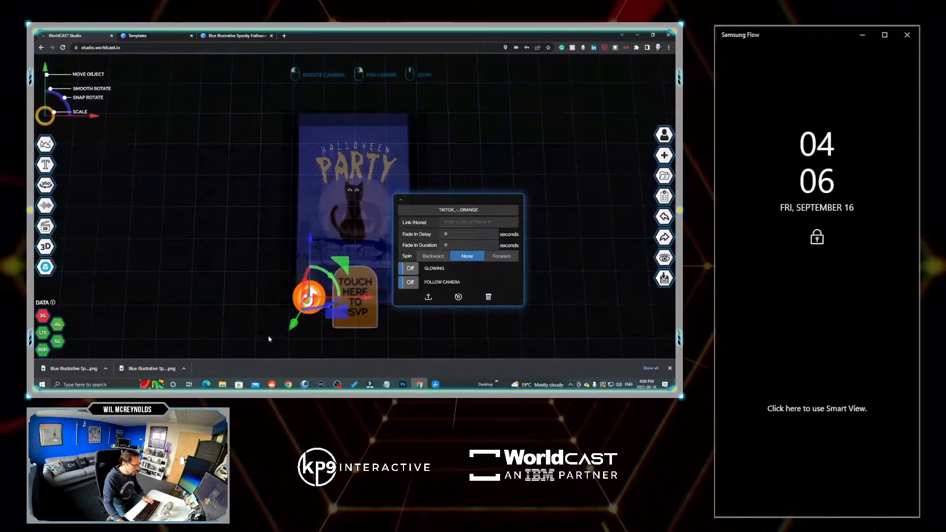
- Search the image library for "INS", add the orange Instagram icon and place it just right of the RSVP button
left_click(48, 149)
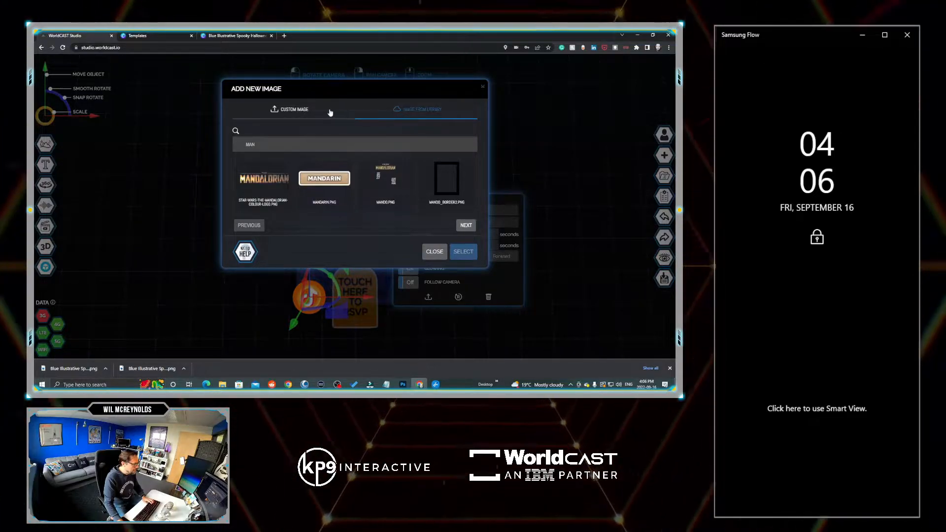
left_click(266, 145)
key("BackSpace")
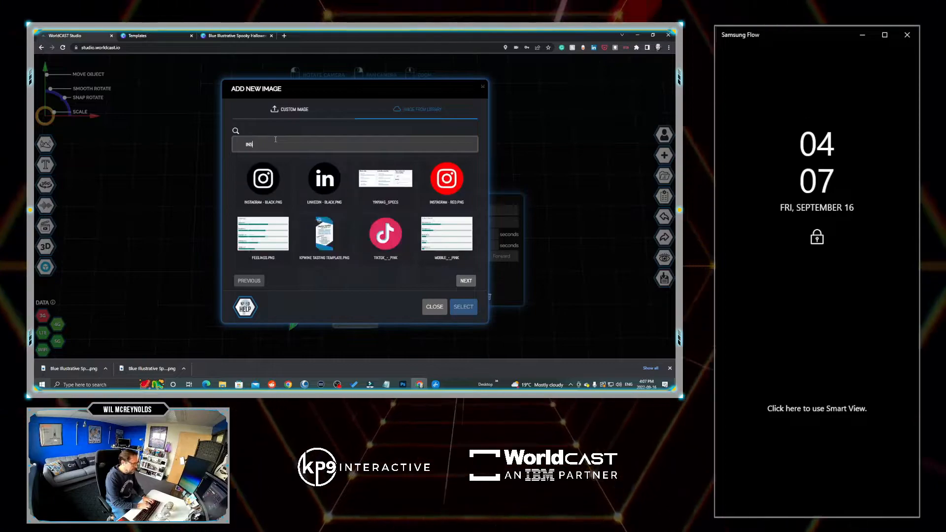
type("INS")
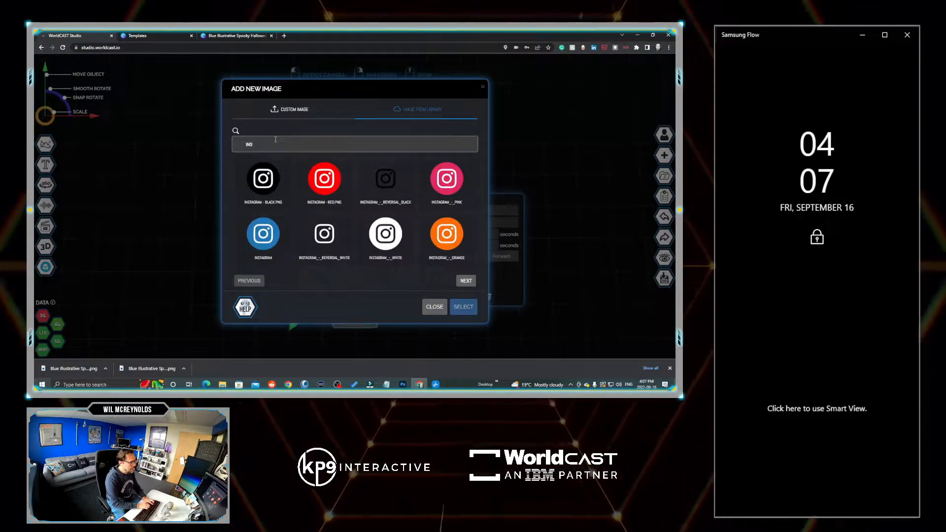
left_click(446, 237)
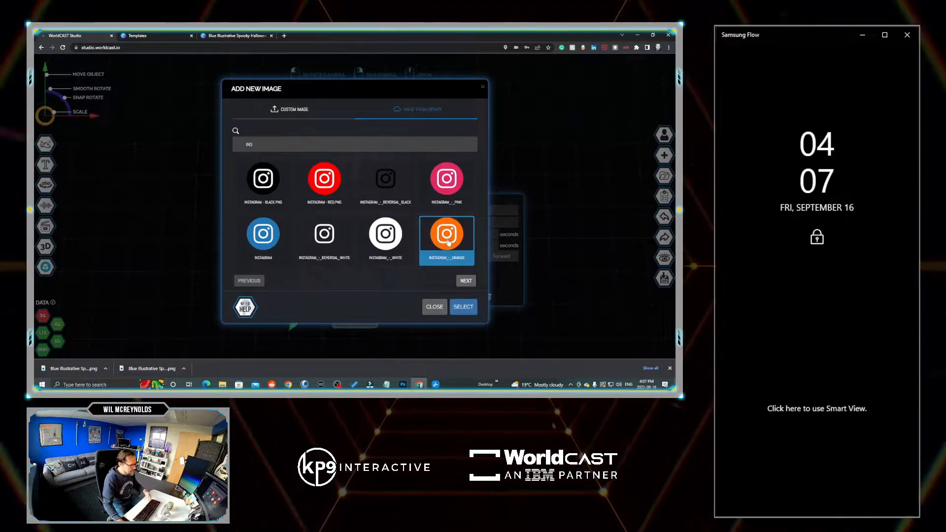
left_click(466, 281)
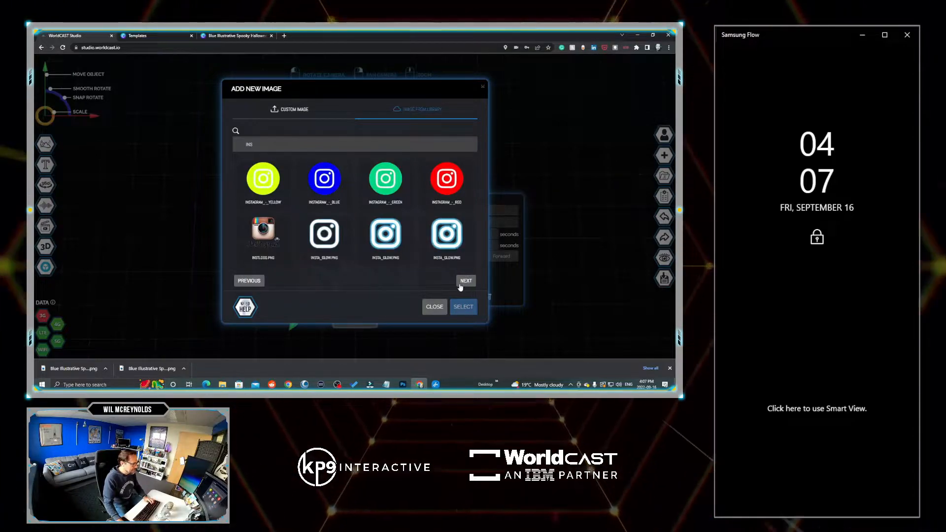
left_click(247, 285)
left_click(446, 217)
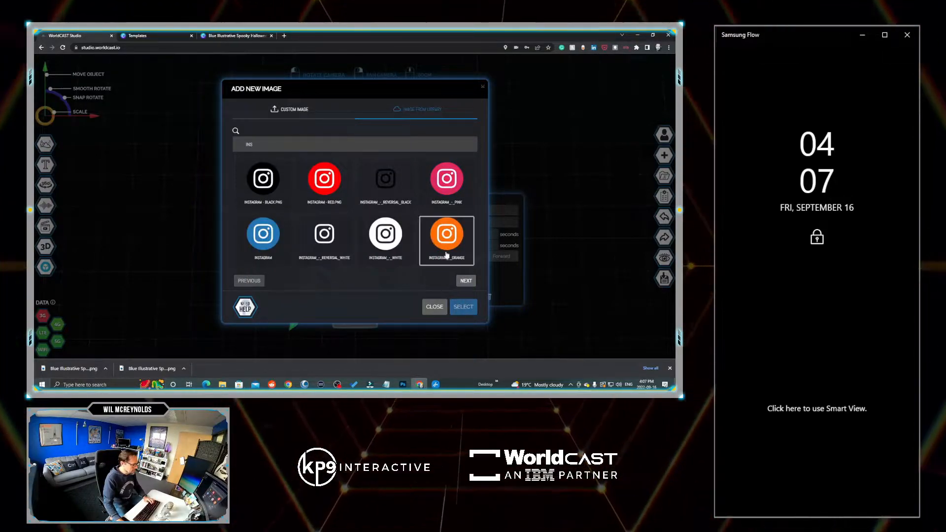
left_click(468, 309)
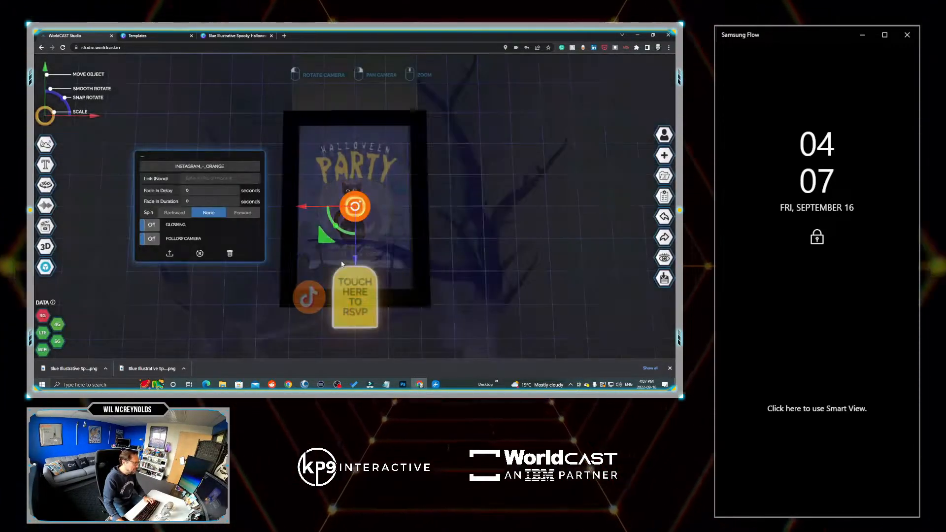
left_click_drag(325, 239, 373, 331)
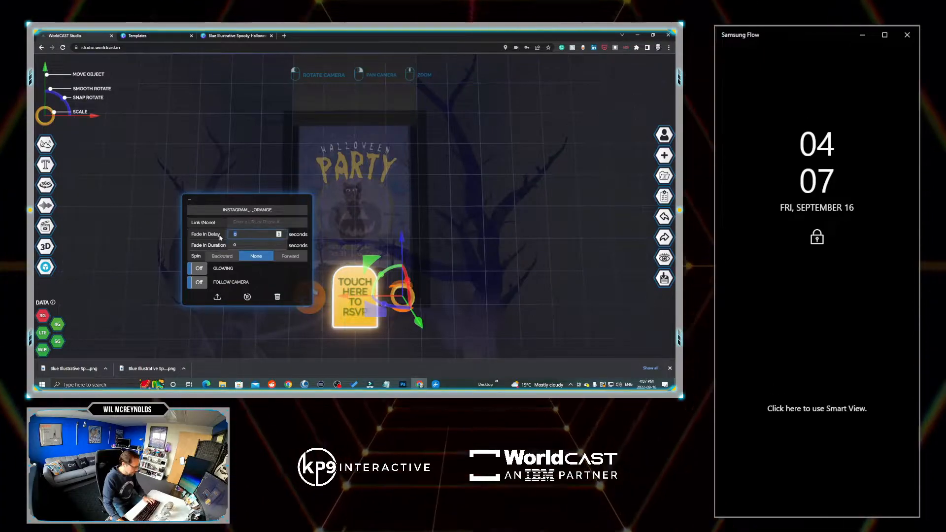
- Give the orange Instagram icon a fade-in delay of 5 seconds and a fade-in duration of 3 seconds
type("5")
left_click(237, 246)
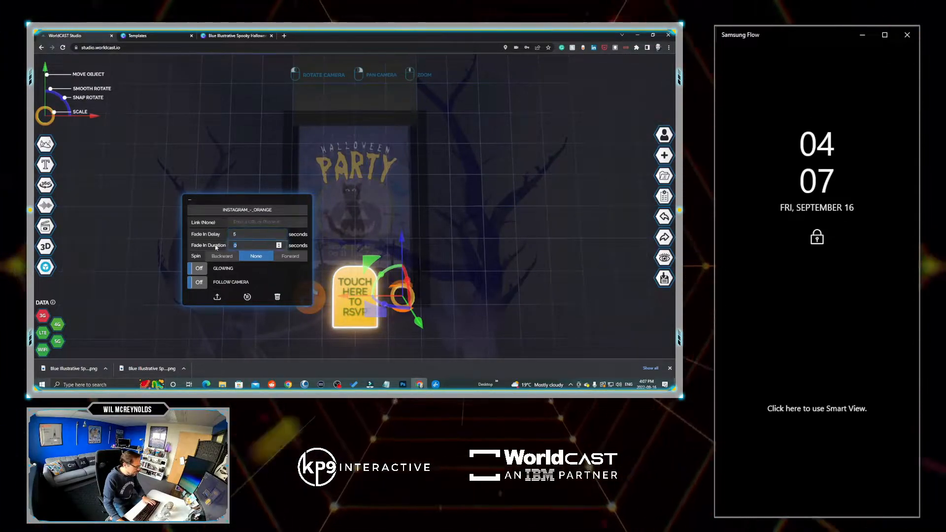
- Raise the orange Instagram icon in front of the flyer and level it with the TikTok icon on the other side of the RSVP button
left_click_drag(462, 277, 465, 230)
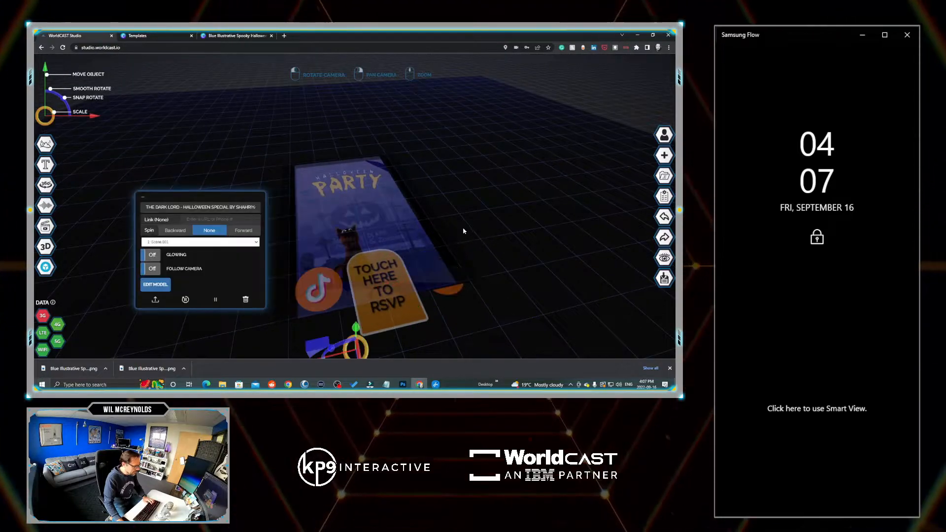
left_click(455, 286)
left_click_drag(458, 235, 460, 234)
left_click_drag(519, 243, 511, 278)
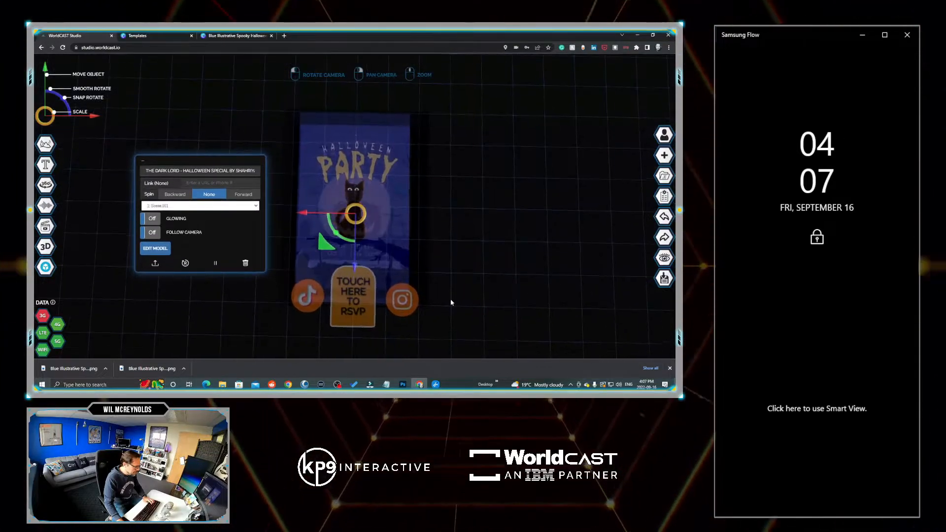
left_click(401, 298)
left_click_drag(369, 270, 368, 268)
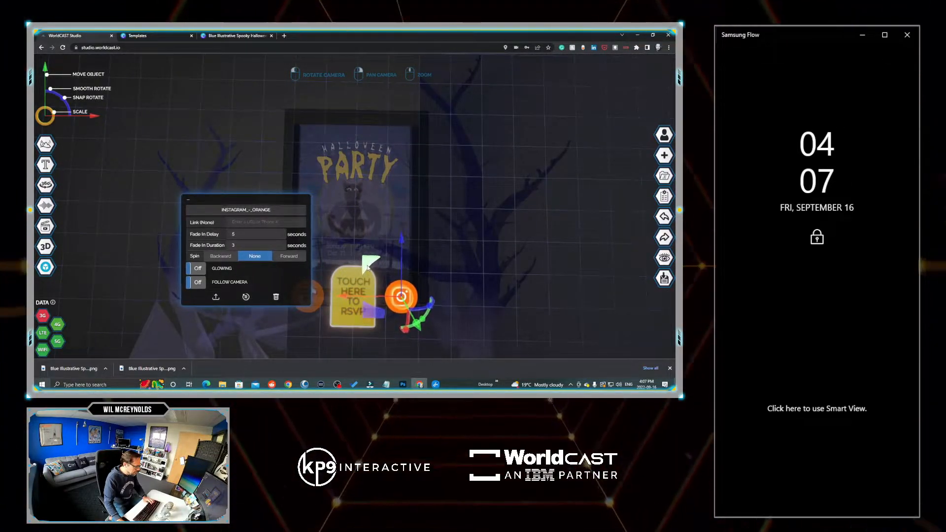
left_click(497, 254)
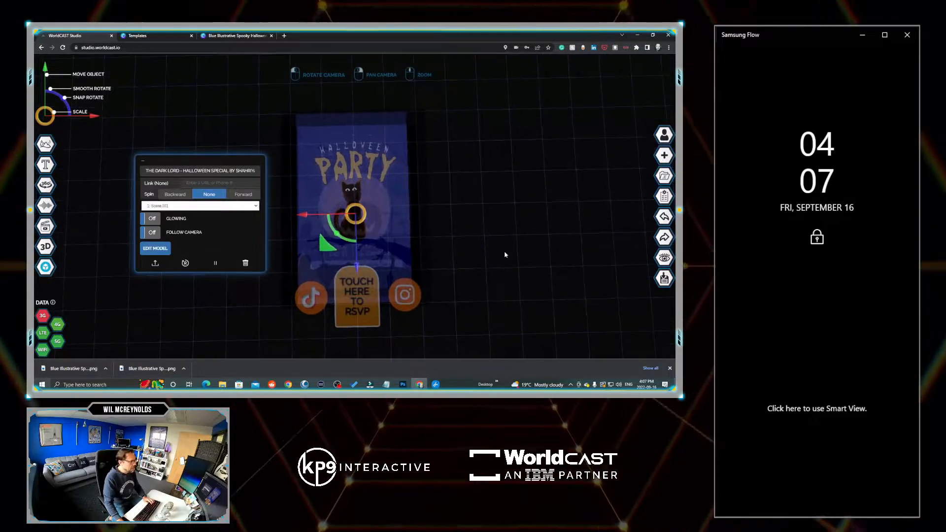
- Save the cast, publish it with the free Creator package, preview it on the desktop and return to the studio
left_click(664, 277)
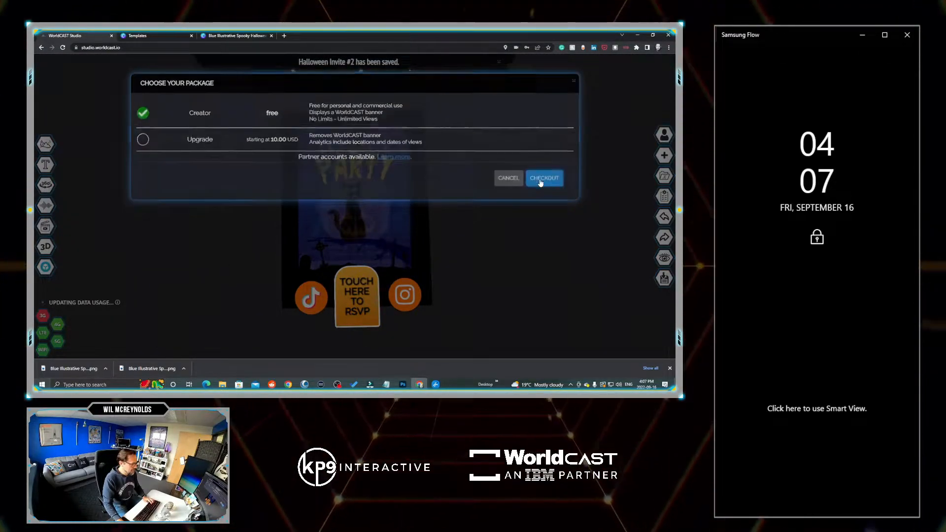
left_click(541, 184)
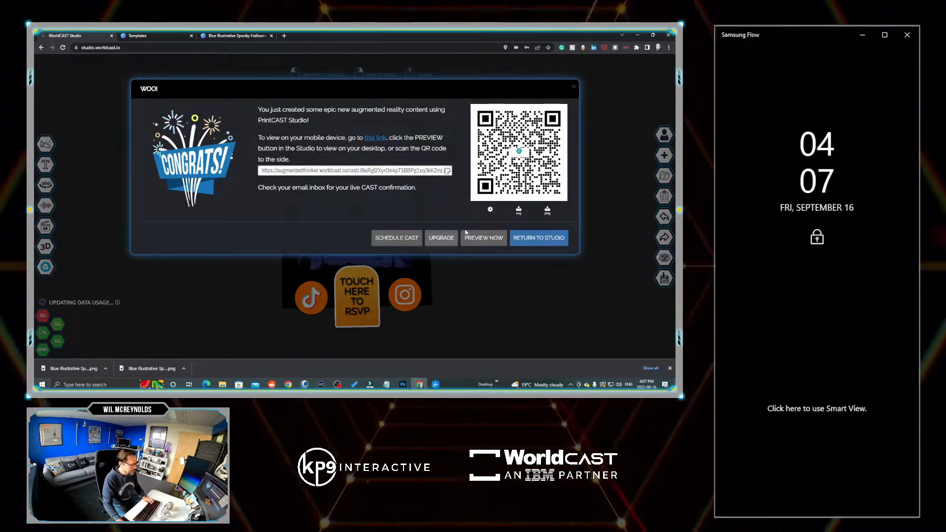
left_click(482, 238)
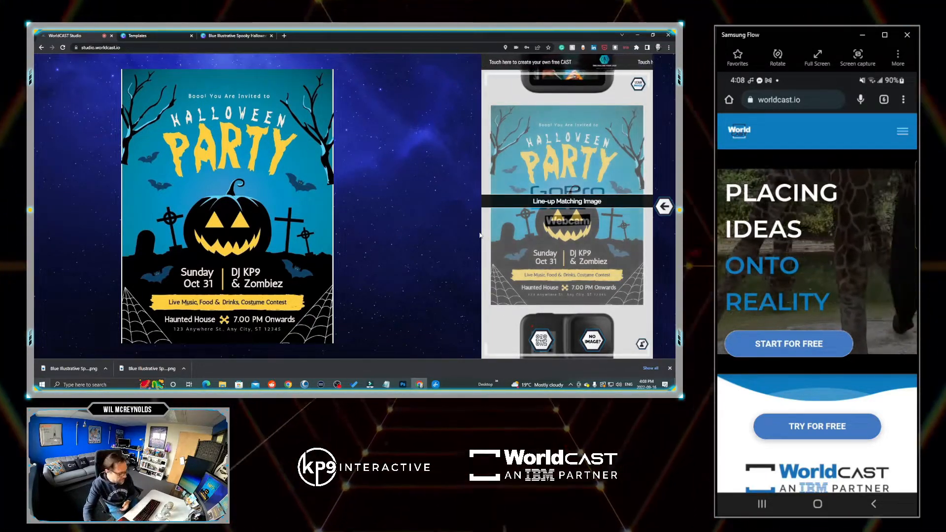
right_click(255, 168)
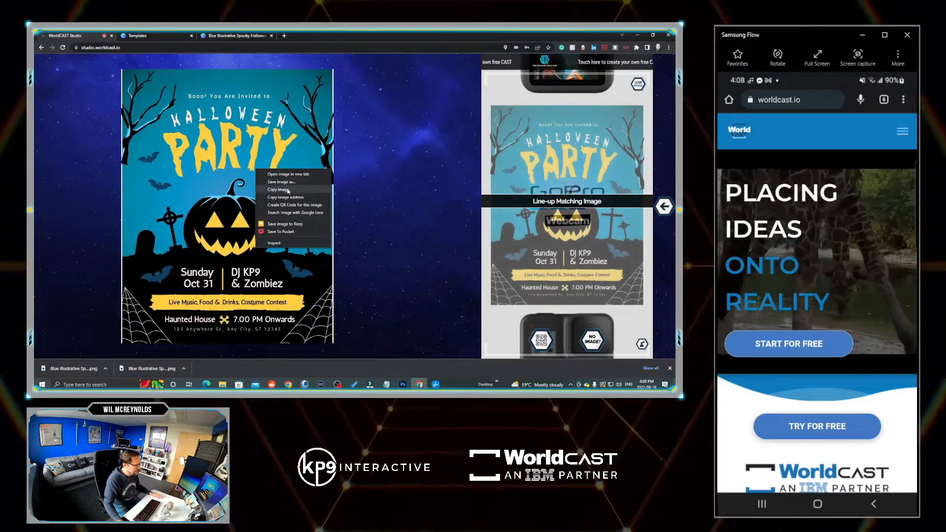
left_click(365, 160)
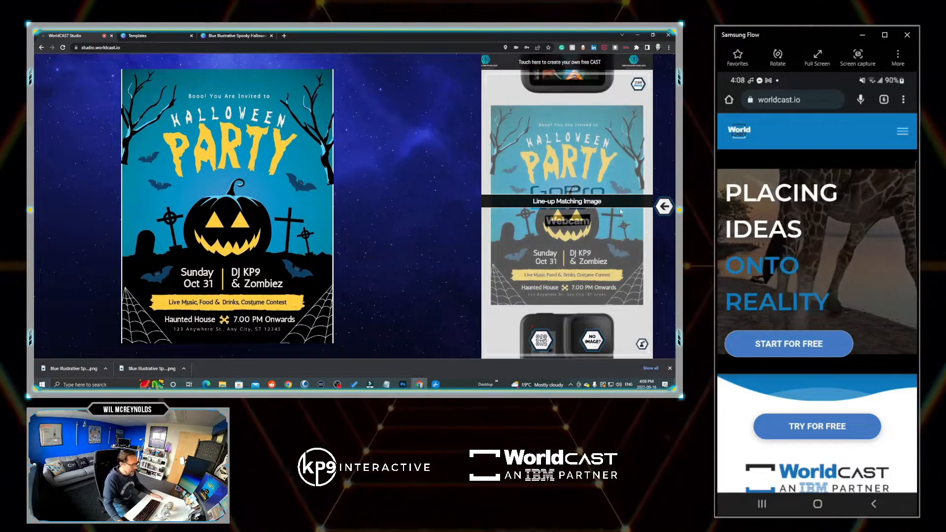
left_click(664, 207)
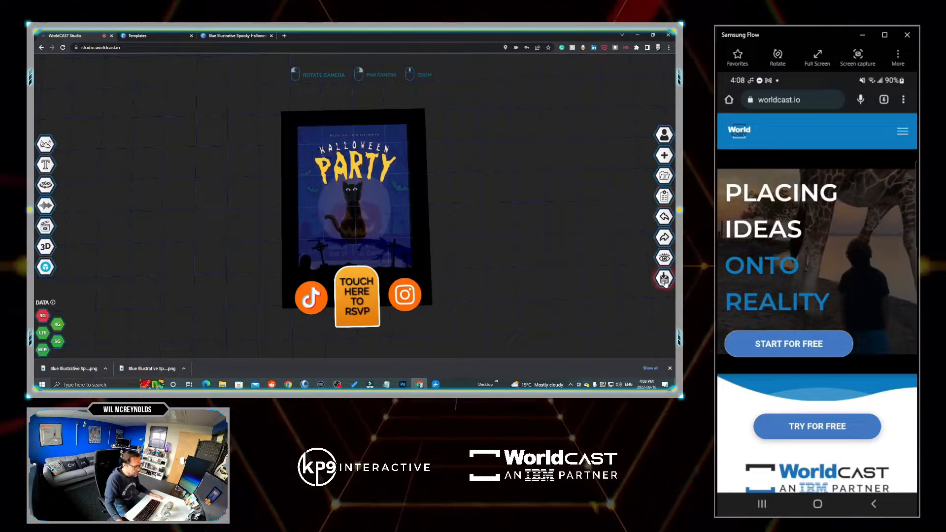
- Save and check out the cast with the free Creator package again and download its QR code as a PNG
left_click(664, 279)
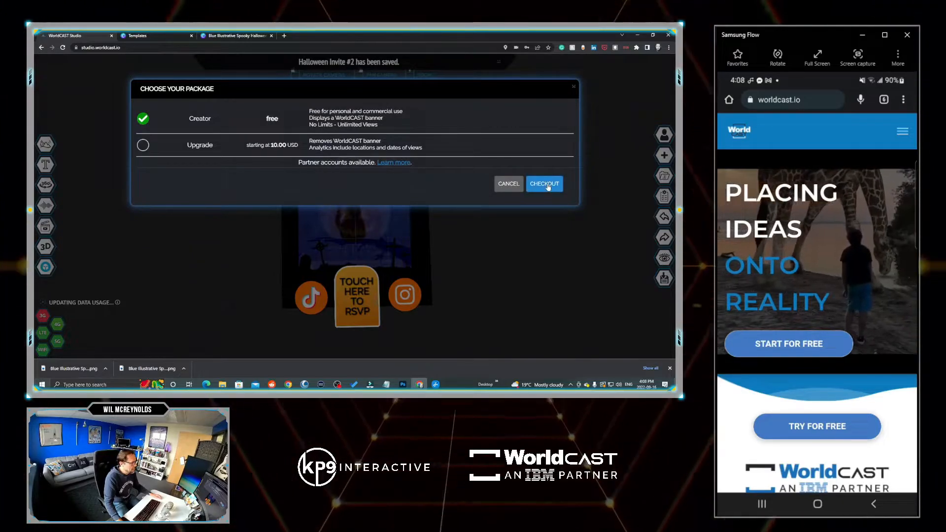
left_click(547, 184)
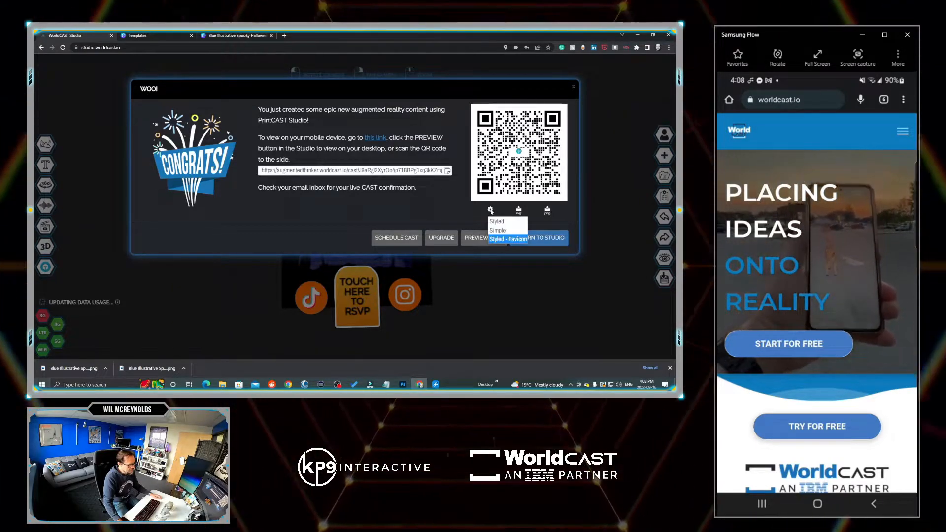
left_click(547, 211)
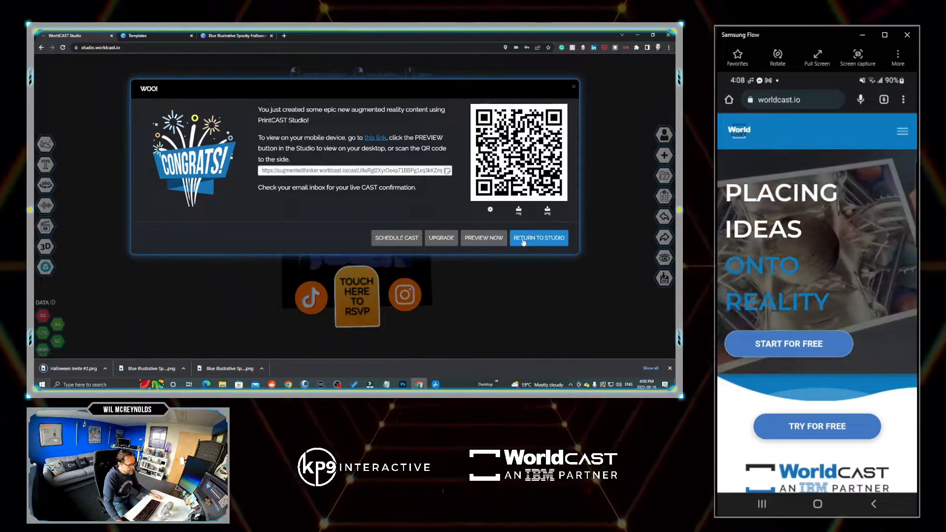
left_click(530, 240)
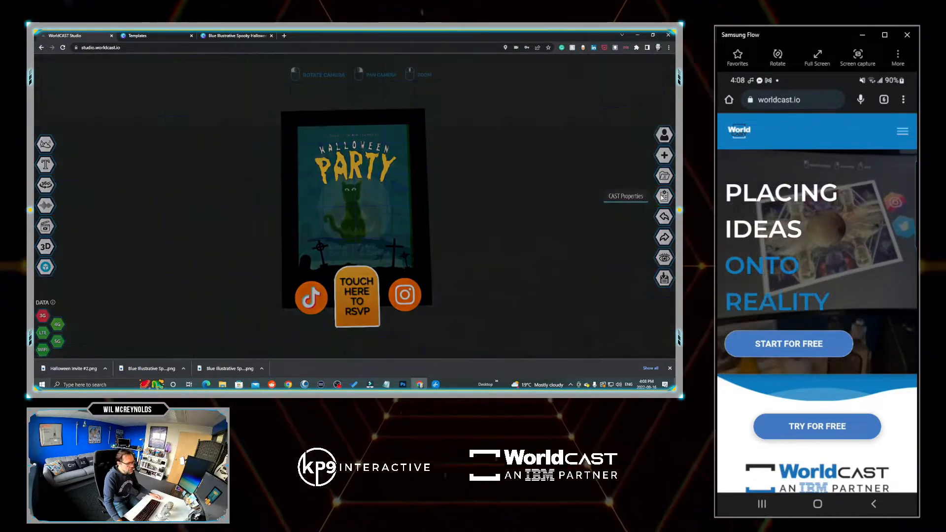
- Open the current cast image from the CAST properties for editing on Canva
left_click(663, 196)
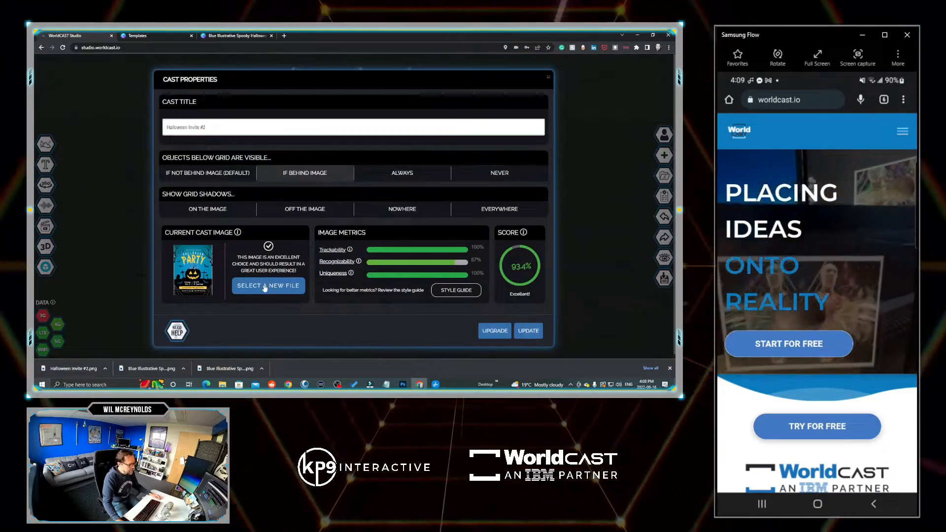
left_click(273, 285)
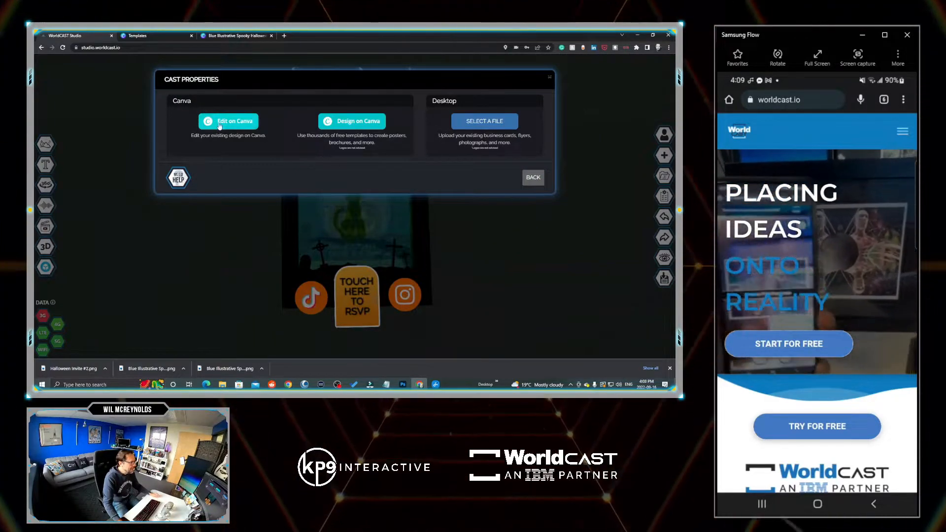
left_click(228, 123)
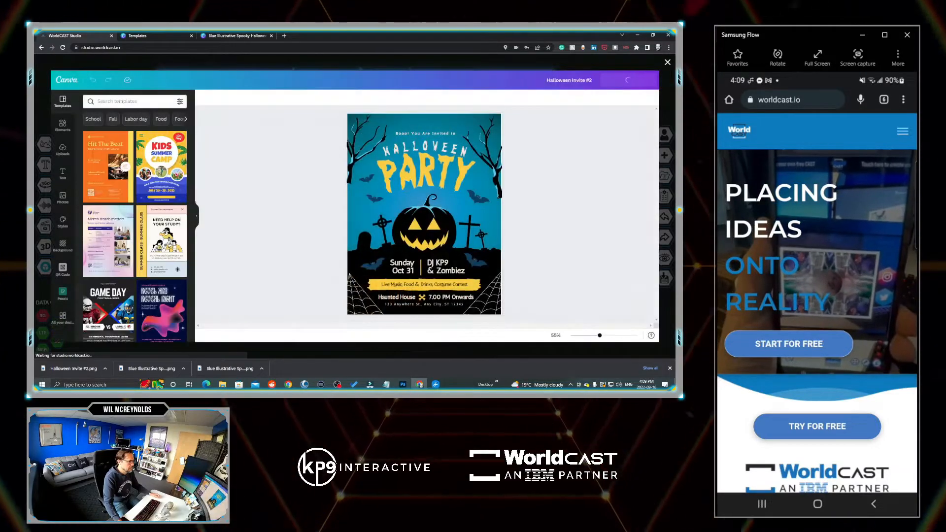
- Upload the QR code Halloween Invite #2.png from Downloads and place it small on the flyer, left of the party date
left_click_drag(674, 77, 611, 79)
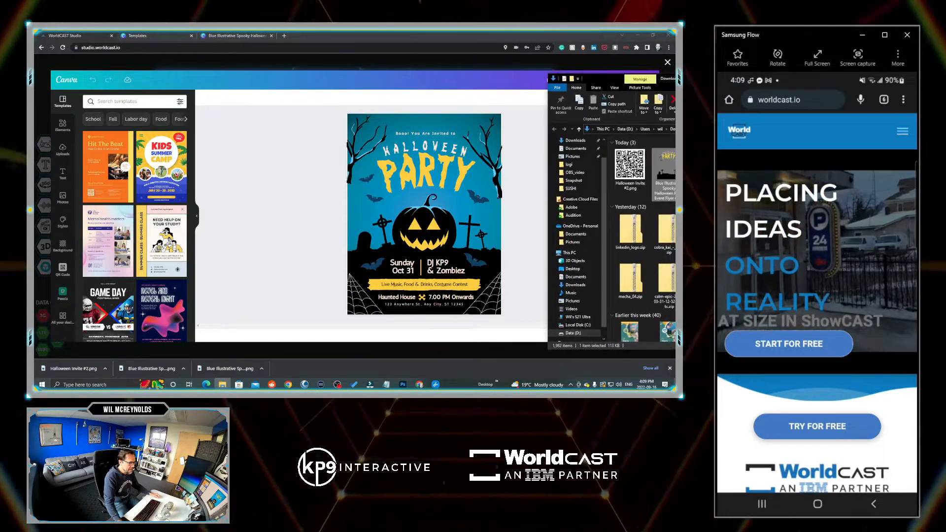
left_click_drag(630, 167, 389, 209)
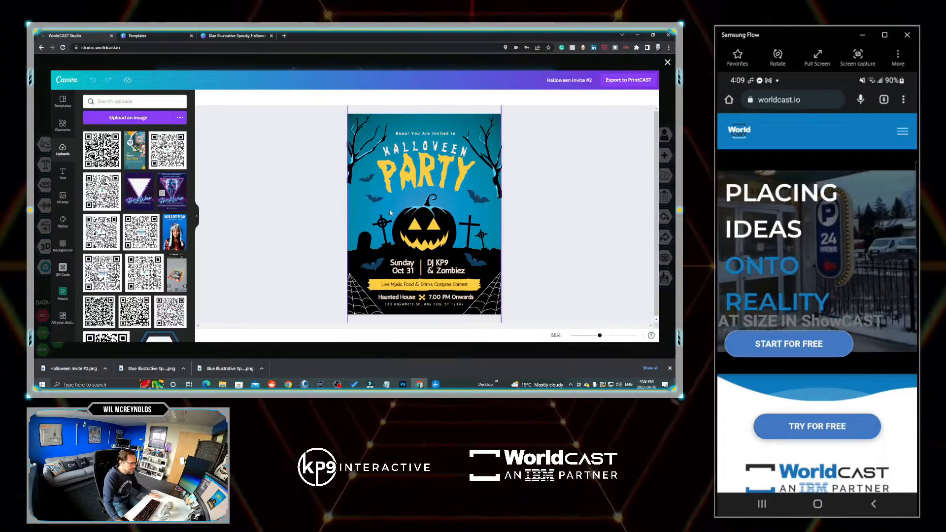
left_click_drag(476, 162, 368, 253)
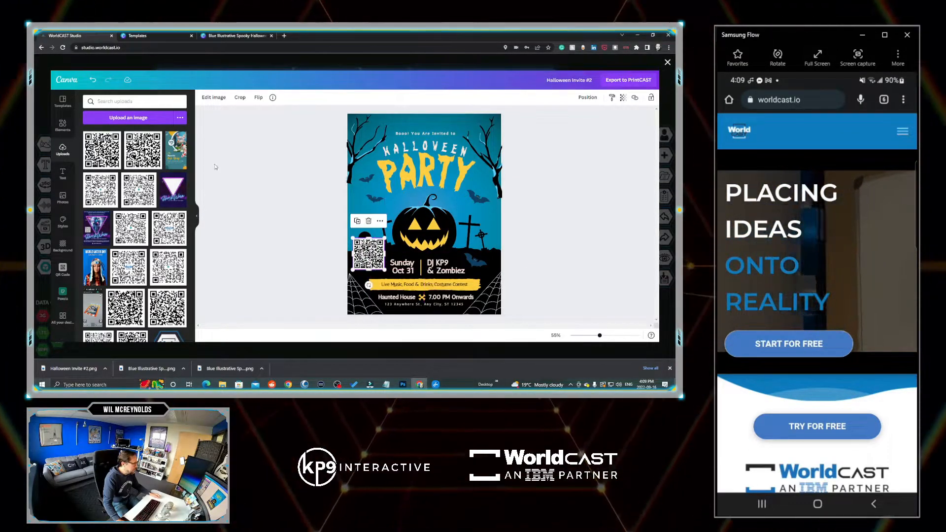
- Search the Canva elements for "ARROW" and place a curved white arrow pointing down at the QR code
left_click(62, 127)
left_click(124, 102)
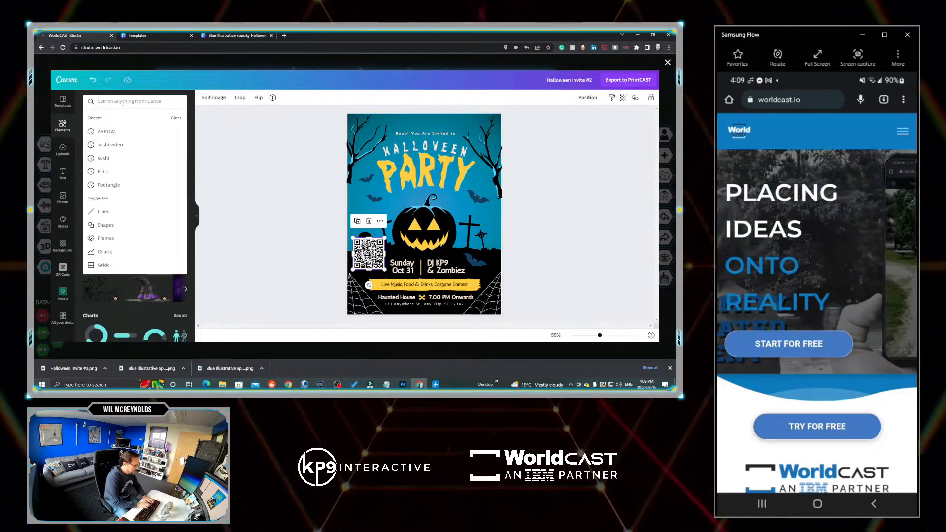
left_click(106, 131)
left_click_drag(99, 227, 404, 199)
- Add the heading "SCAN TO RSVP" and fit it in small text beside the arrow above the QR code
left_click(63, 173)
left_click(128, 151)
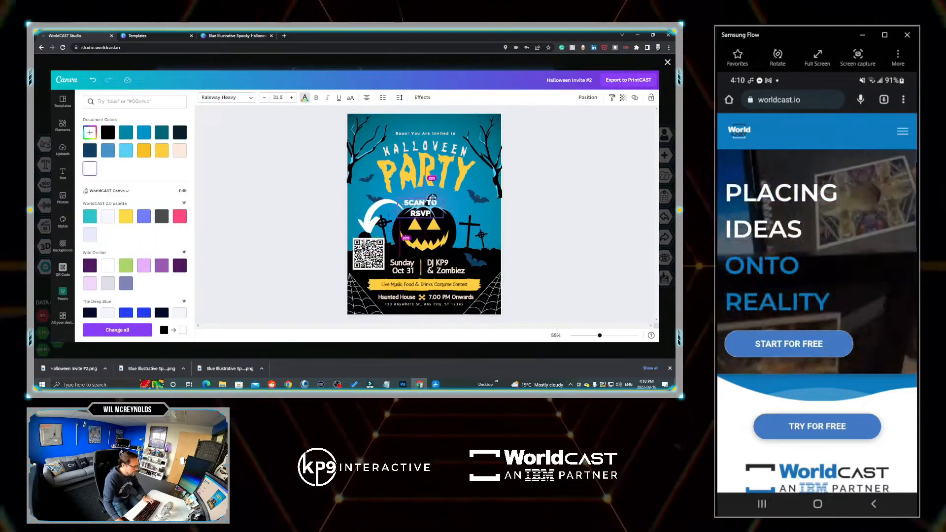
left_click(374, 211, "shift")
left_click_drag(432, 198, 396, 214)
left_click_drag(379, 224, 371, 226)
left_click(542, 187)
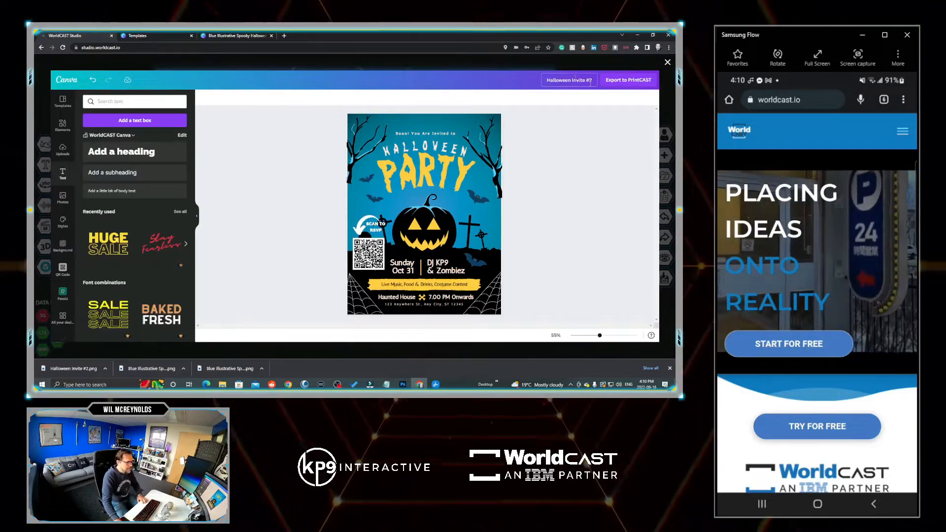
- Export the edited flyer to PrintCAST and update the cast with it as the new image
left_click(617, 81)
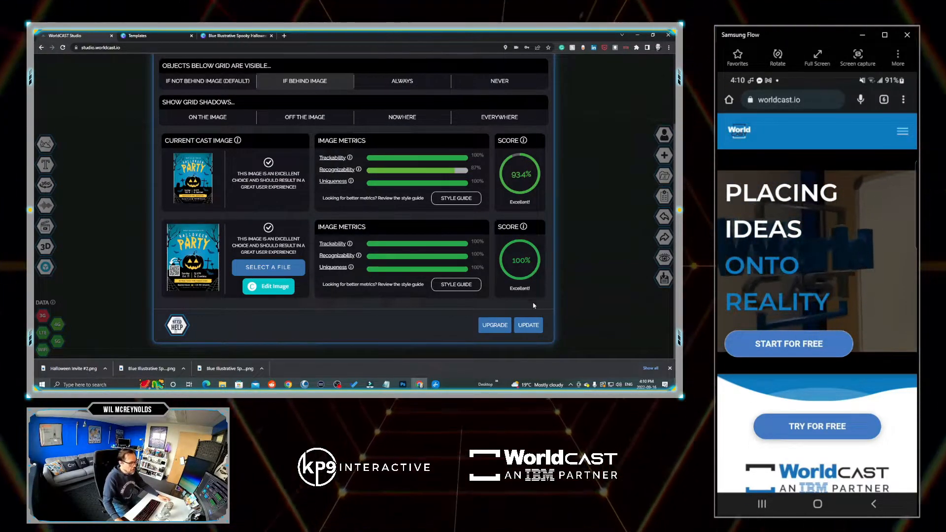
left_click(528, 326)
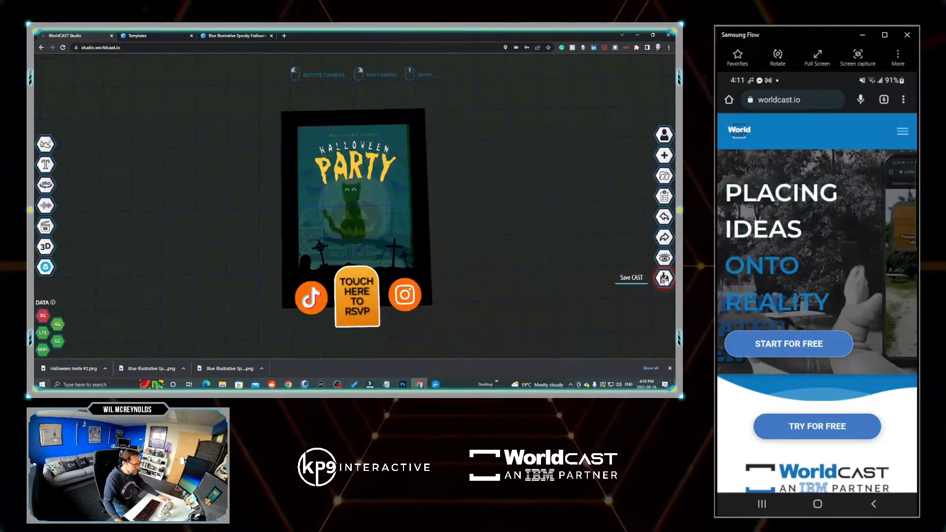
- Save the updated cast, check out with the free Creator package and return to the studio
left_click(664, 279)
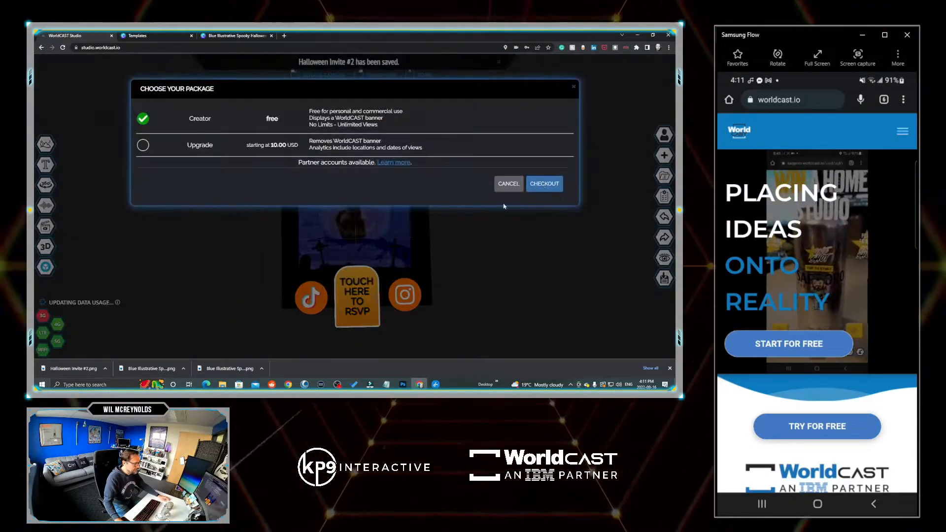
left_click(544, 184)
left_click(541, 239)
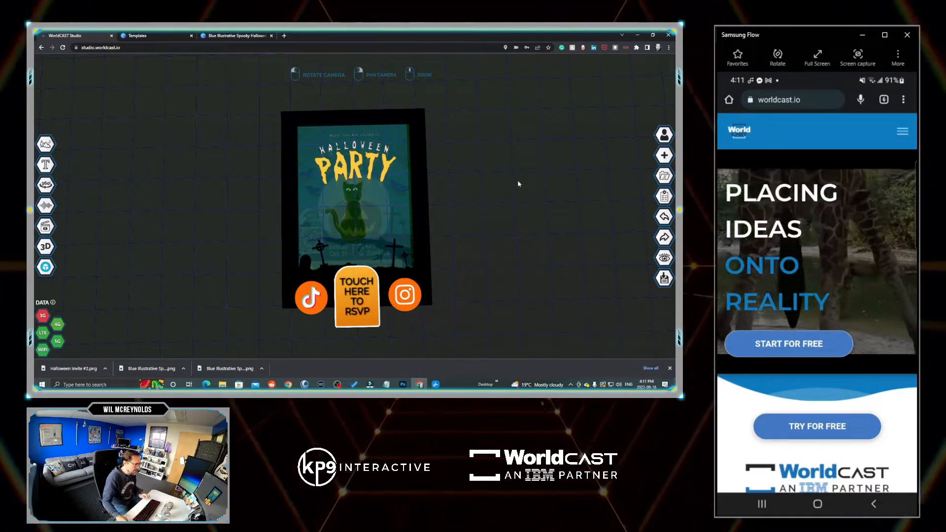
- Replace the black frame's image with the wooden COFFEE.PNG frame, searching the image library for "COFFE"
left_click(423, 171)
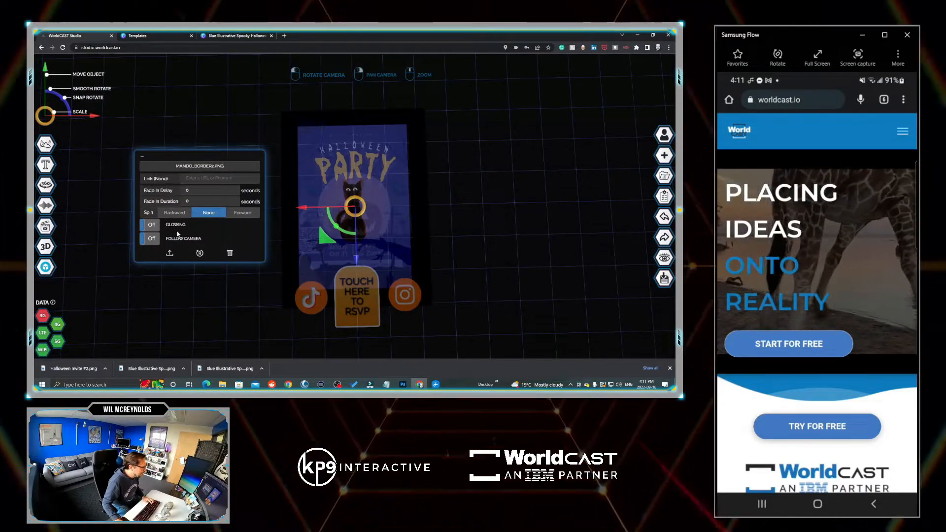
left_click(169, 254)
double_click(280, 138)
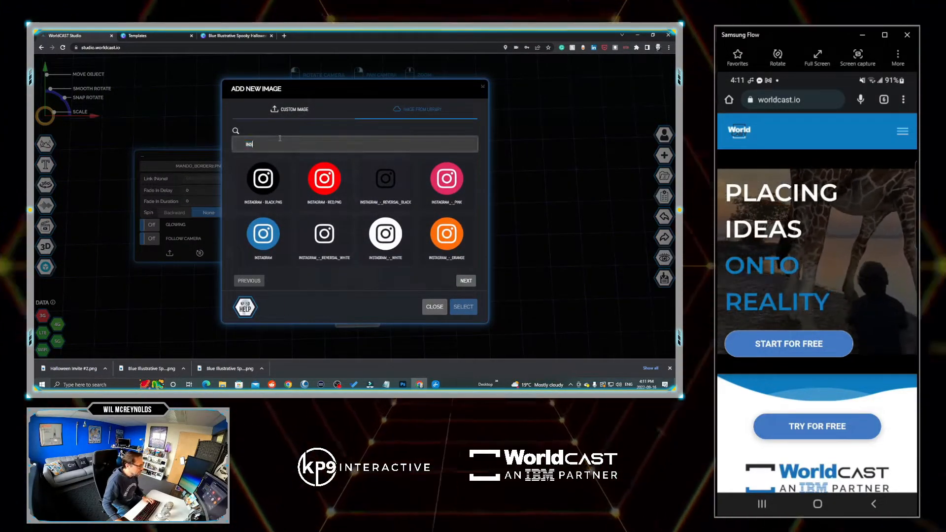
type("CO")
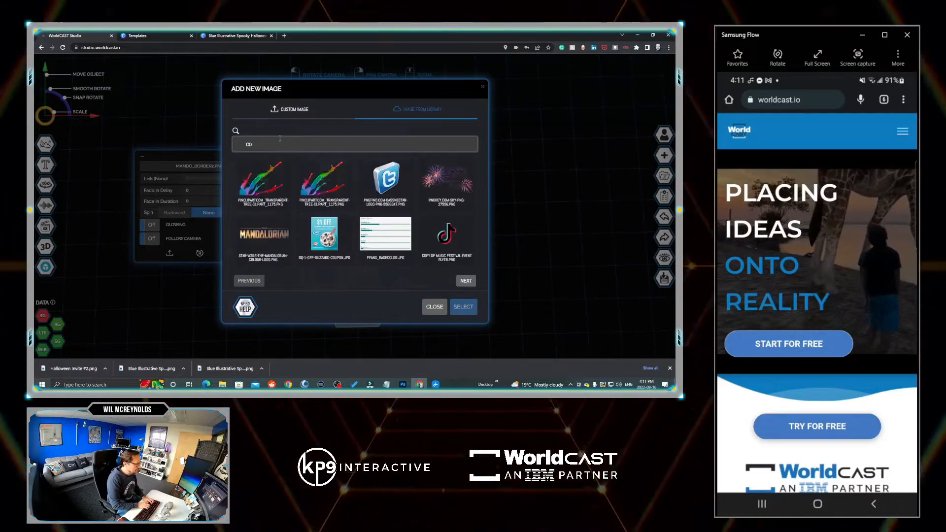
type("FFE")
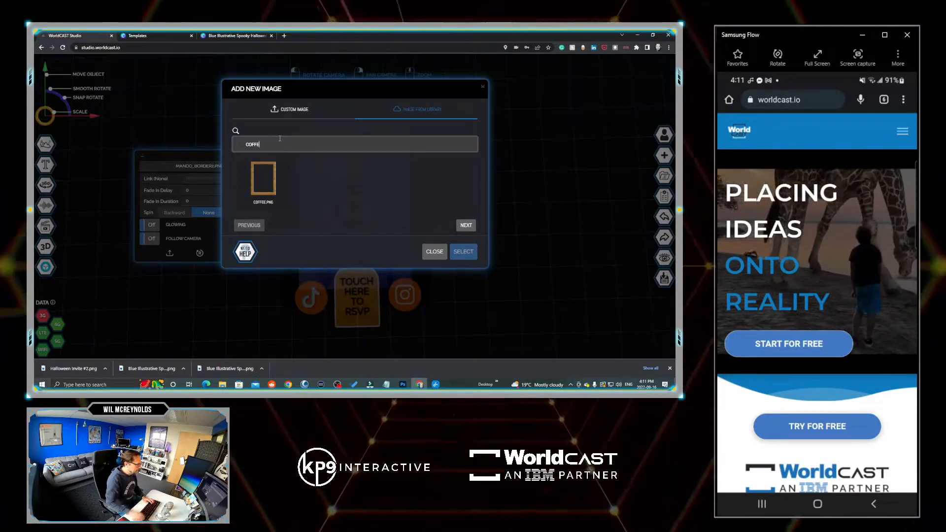
left_click(255, 192)
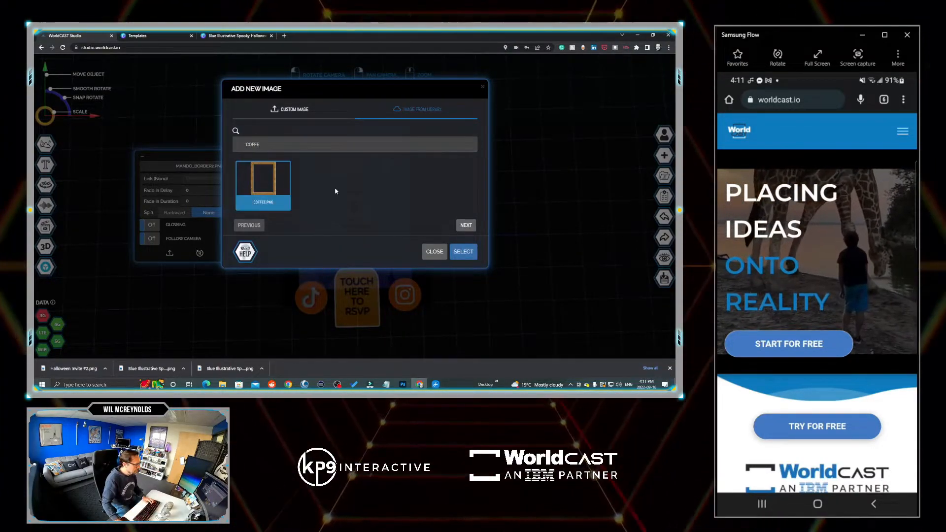
left_click(463, 252)
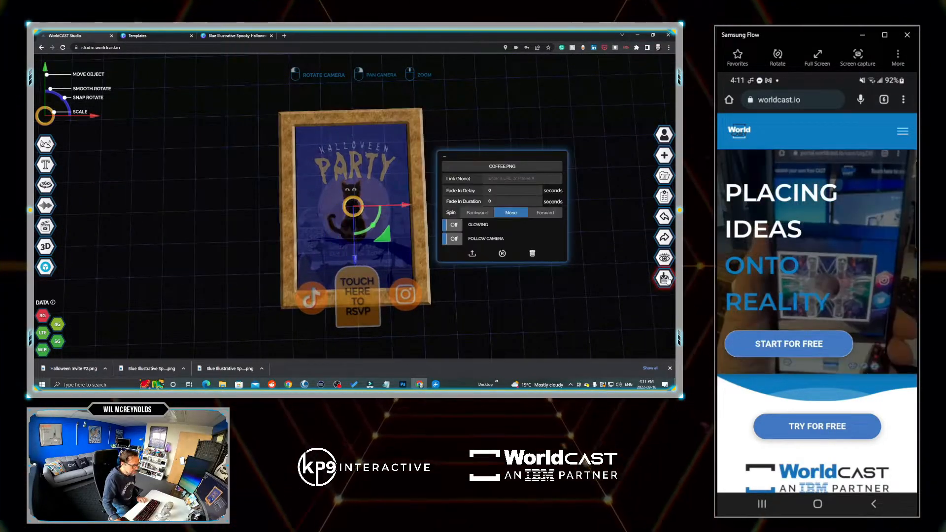
- Save the cast with its wooden frame and publish it with the free Creator package
left_click(664, 278)
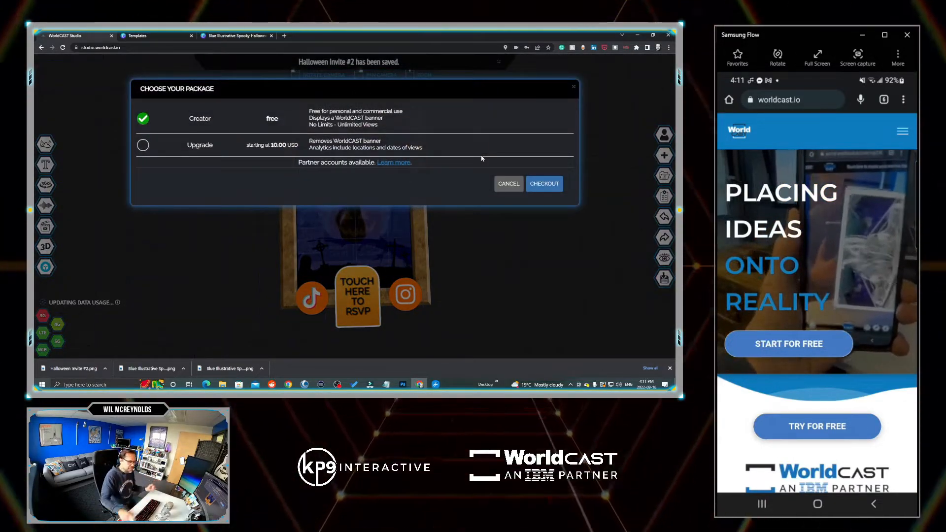
left_click(544, 183)
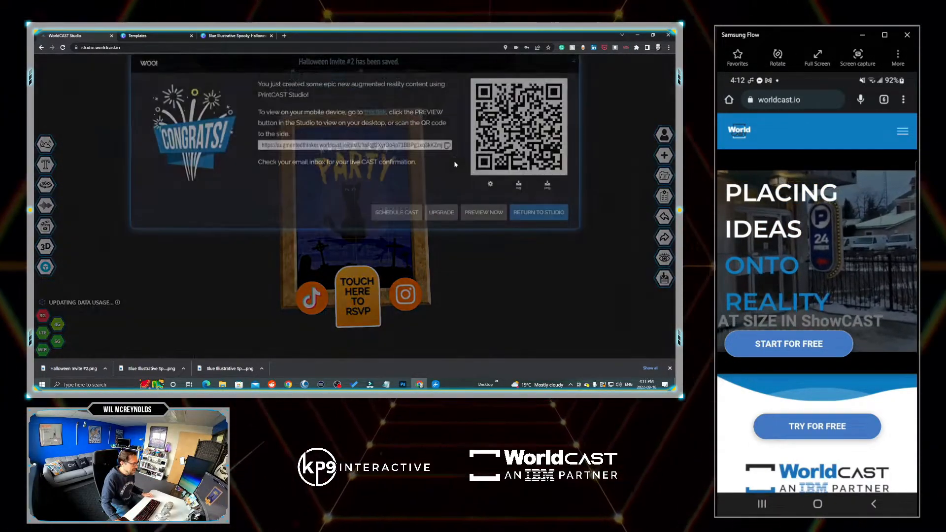
- Save the flyer image from the published cast's preview, open the downloaded file for viewing and return to the studio
left_click(484, 209)
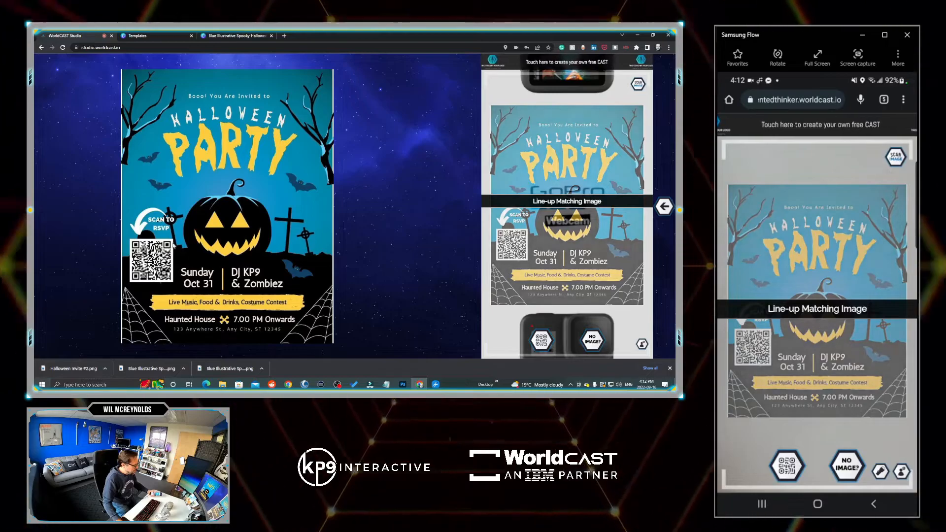
right_click(181, 214)
left_click(212, 228)
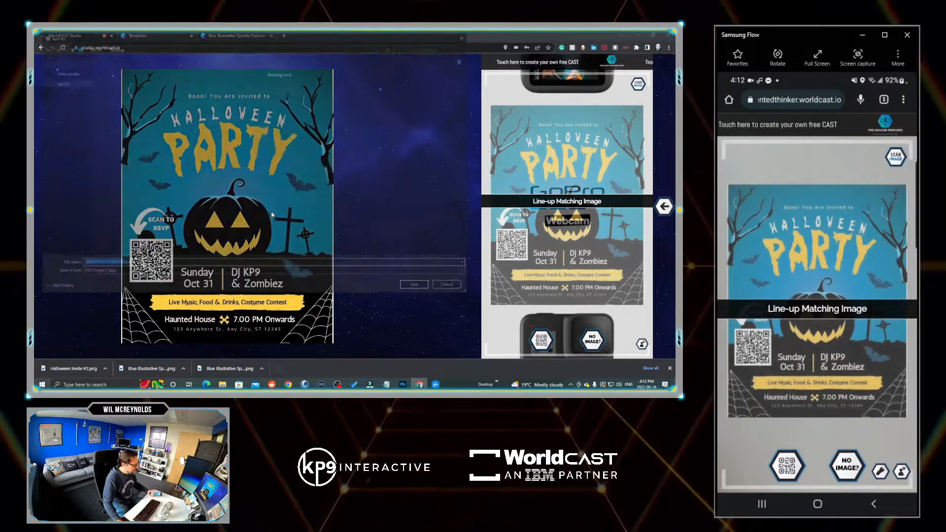
key("Return")
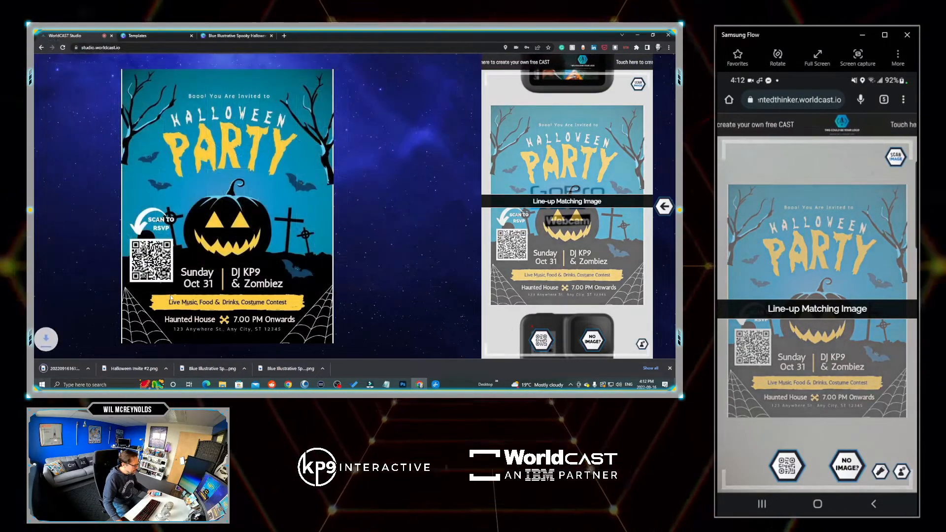
left_click(68, 368)
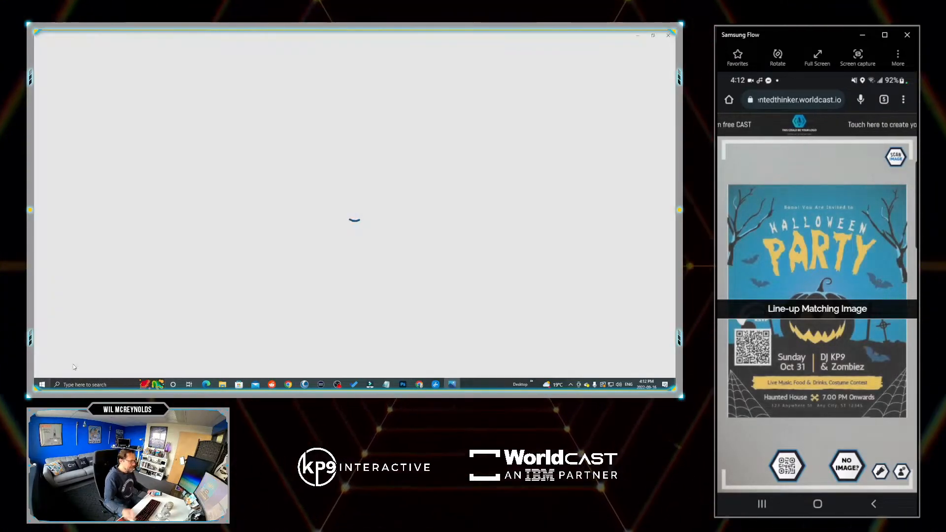
left_click_drag(535, 41, 34, 45)
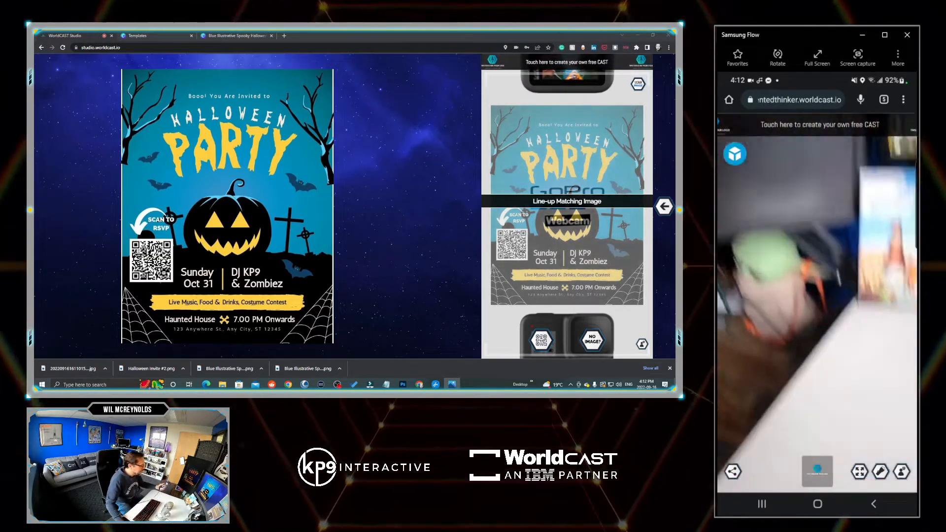
left_click(663, 206)
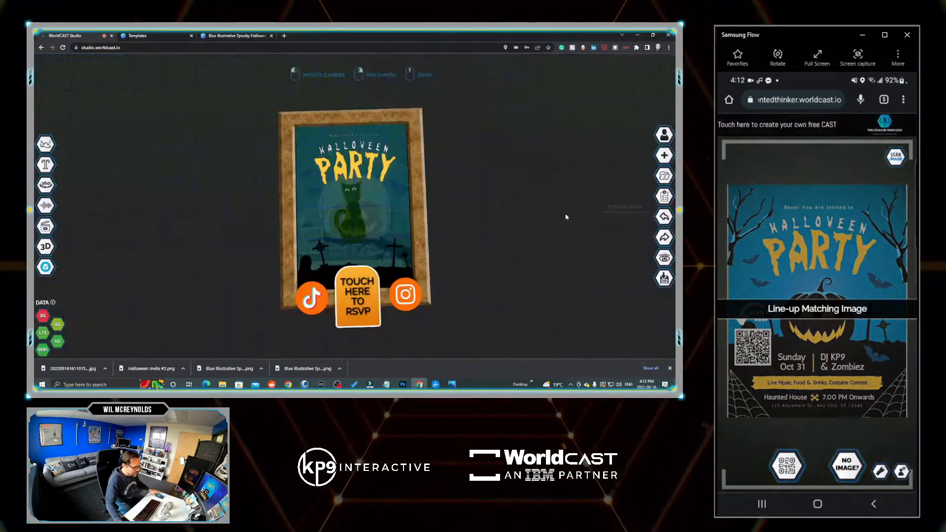
- Move the Halloween party artwork slightly upward within the wooden frame
left_click(377, 168)
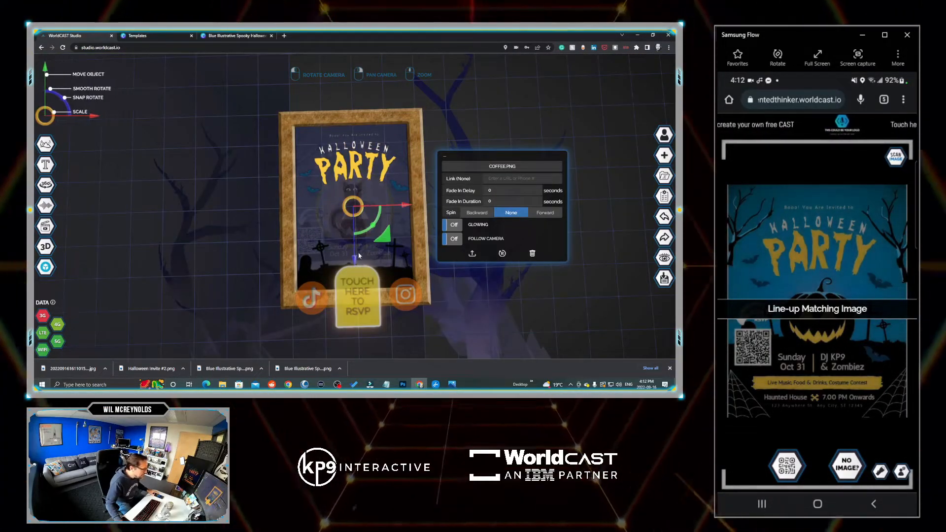
left_click(361, 171)
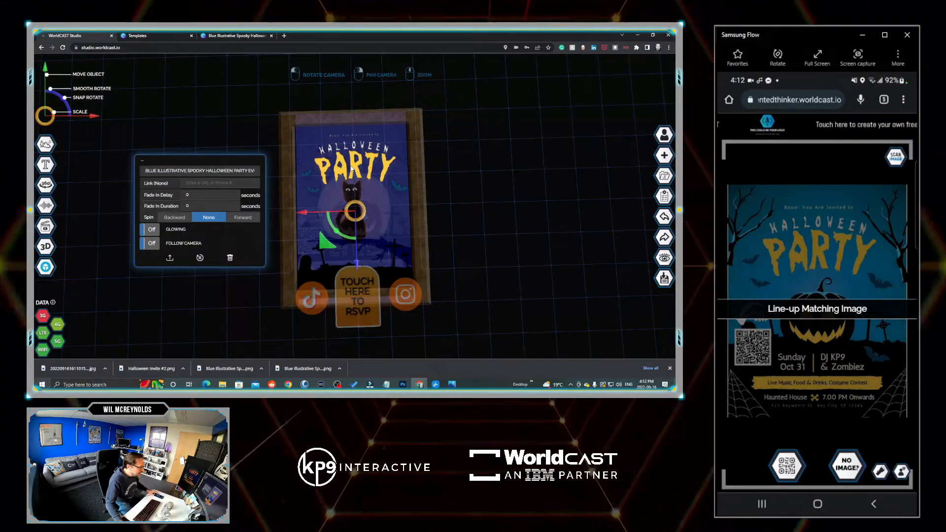
left_click(351, 169)
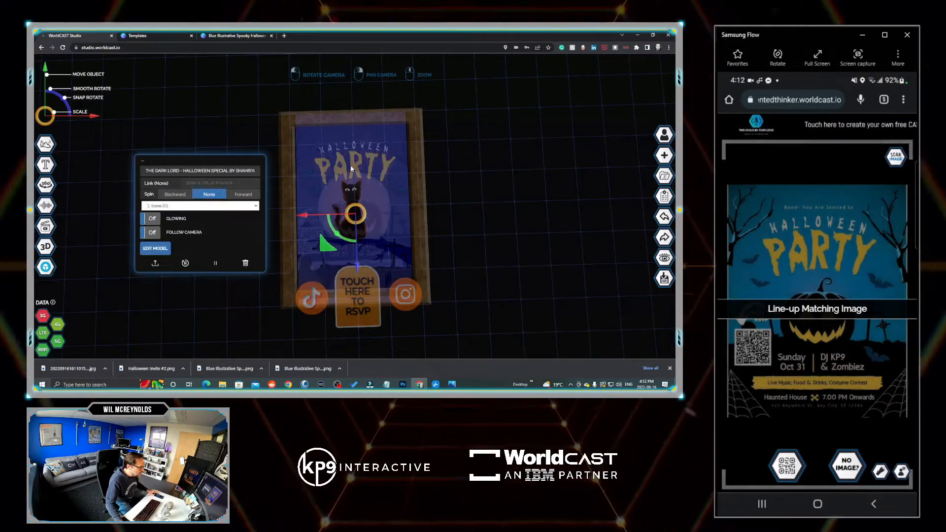
left_click(355, 167)
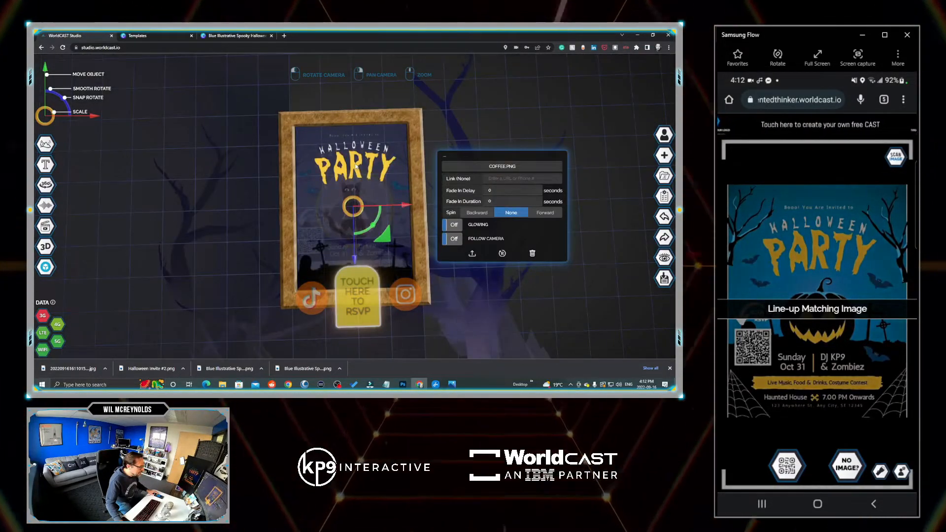
left_click(355, 167)
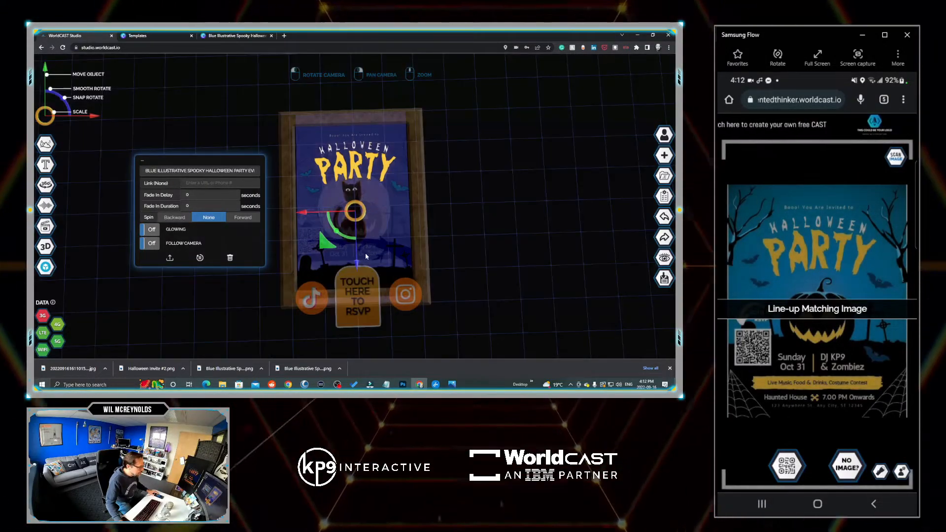
left_click_drag(358, 260, 358, 255)
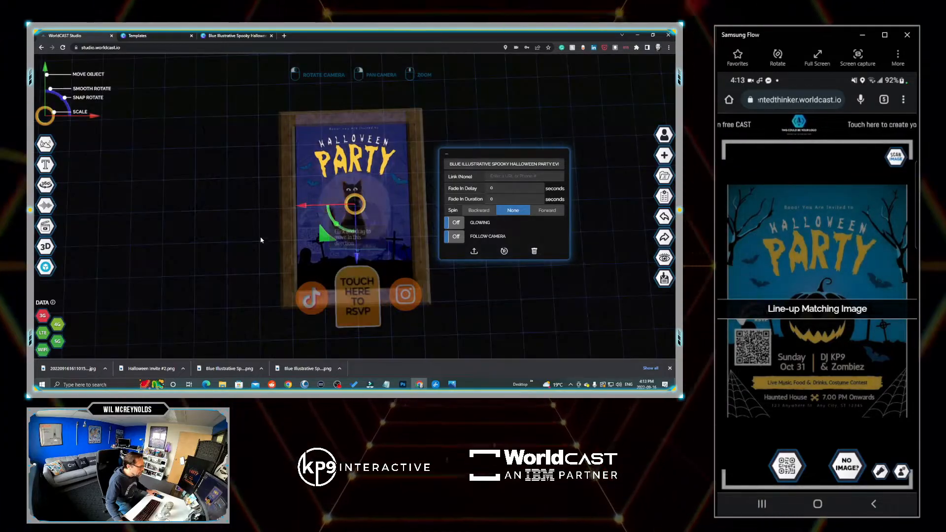
left_click(514, 296)
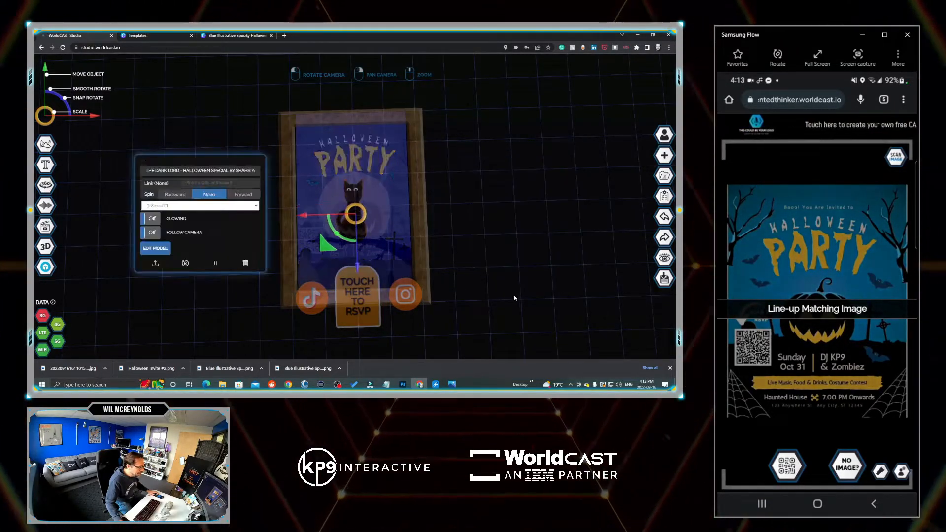
- Give the orange TikTok icon a fade-in delay of 5 seconds and a fade-in duration of 3 seconds
mouse_move(495, 266)
left_mouse_down()
mouse_move(491, 276)
mouse_move(476, 267)
left_mouse_up()
left_click(321, 302)
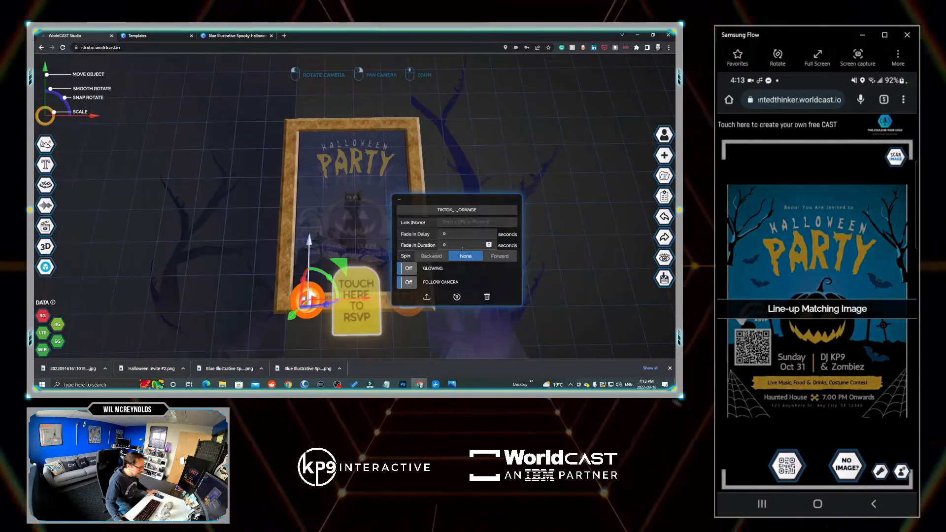
left_click(420, 239)
type("5")
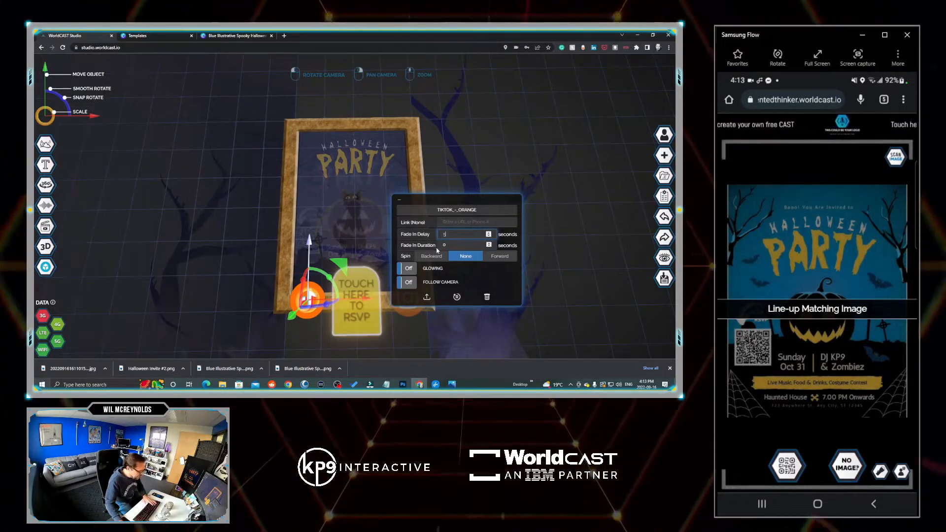
left_click(423, 250)
type("3")
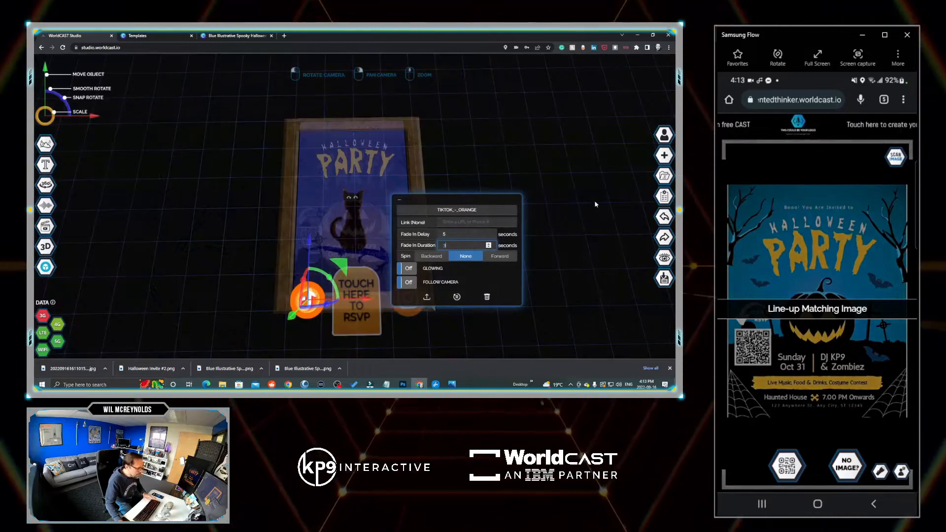
- Set the cast's grid shadows to show nowhere and update the cast properties
left_click(665, 197)
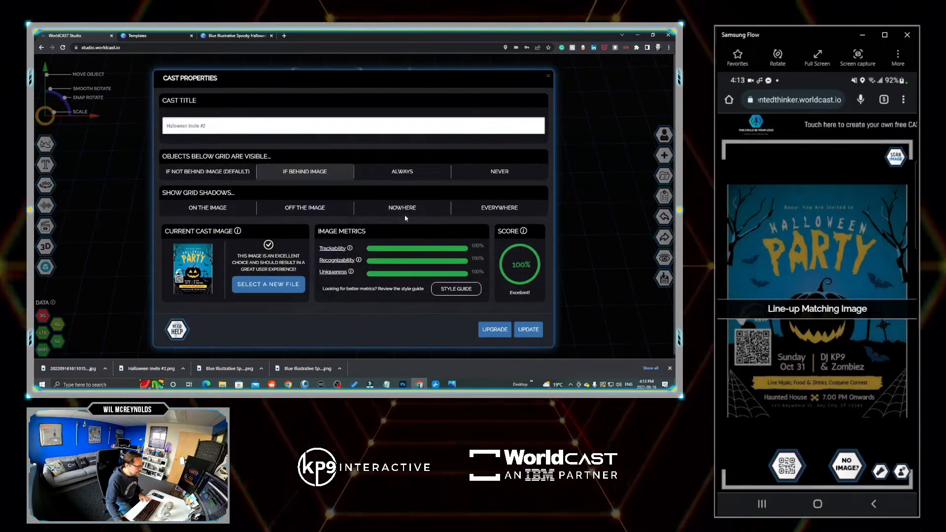
left_click(422, 212)
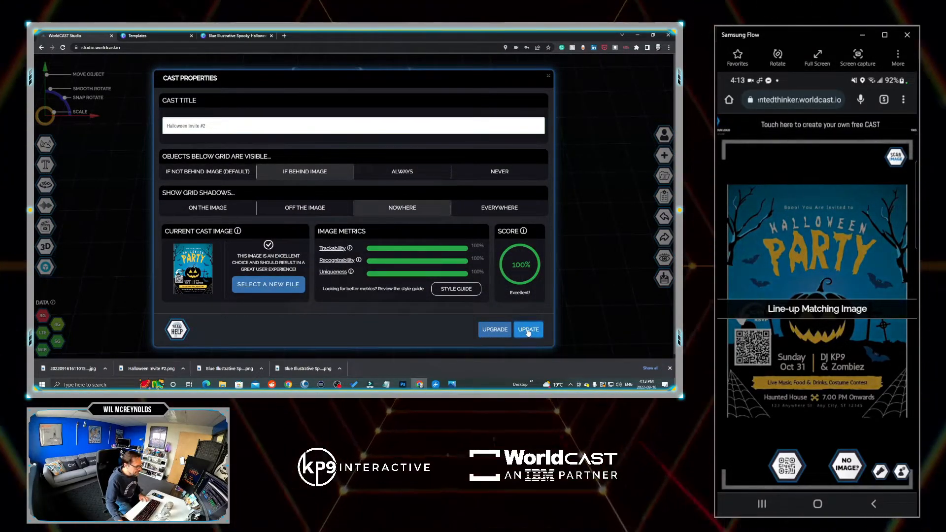
left_click(528, 331)
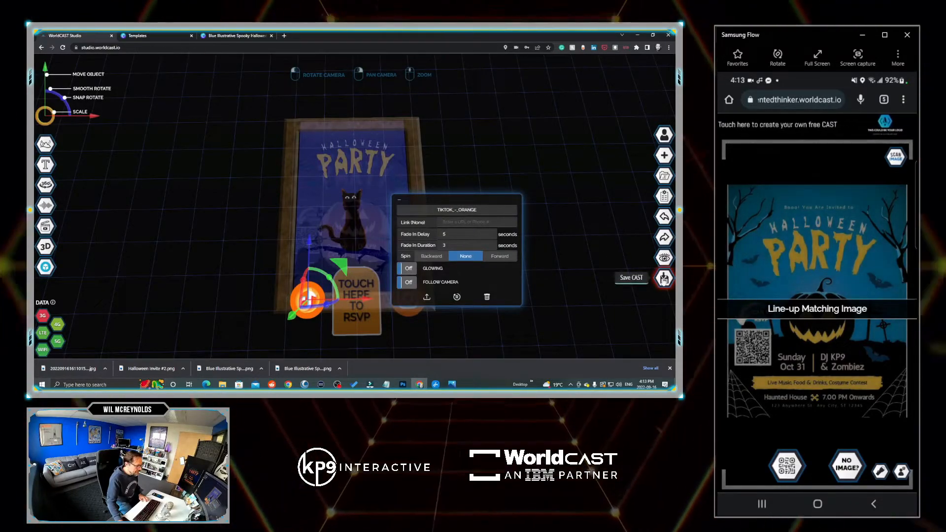
- Raise the "TOUCH HERE TO RSVP" button so it sits slightly higher between the two social icons
left_click(363, 298)
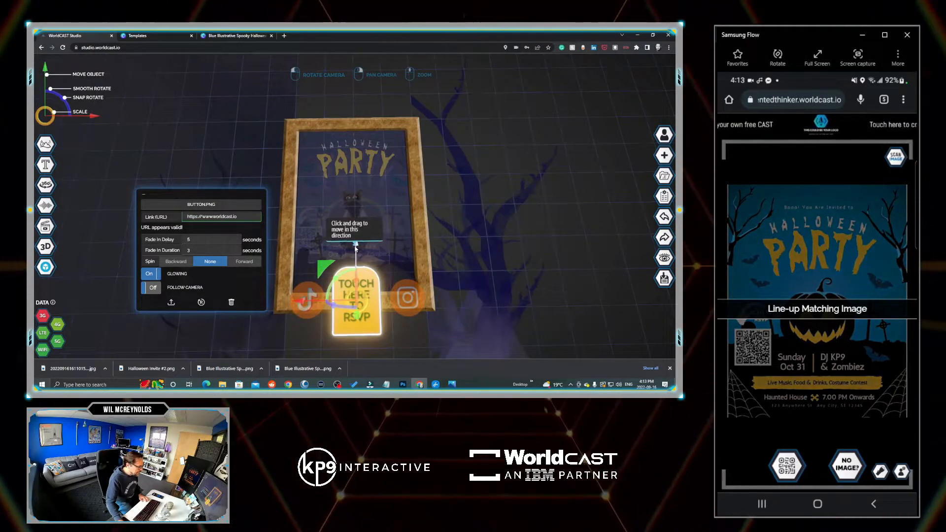
left_click_drag(355, 247, 353, 233)
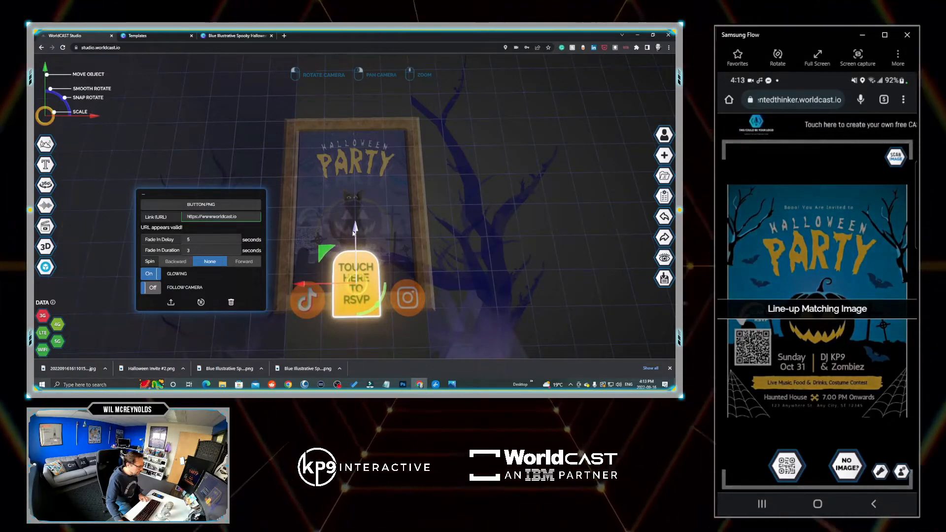
left_click_drag(505, 250, 513, 276)
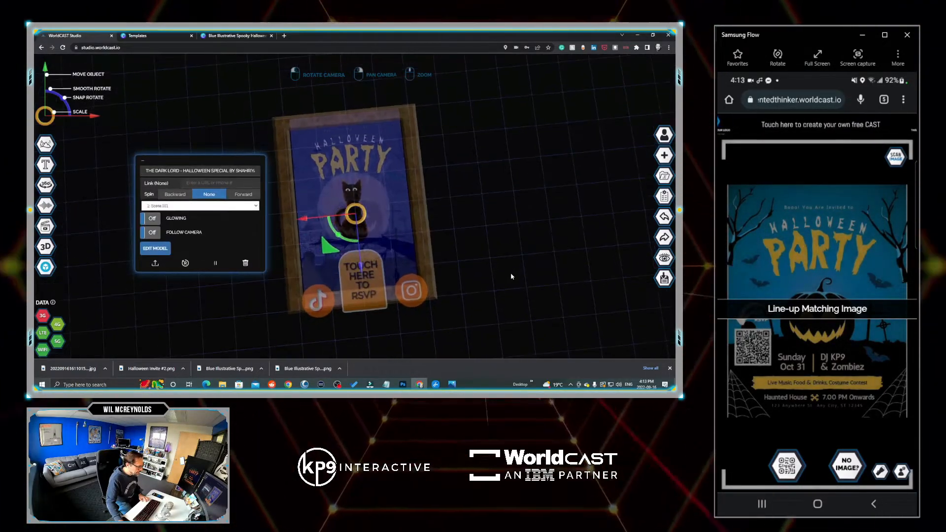
- Save the Halloween Invite #2 cast with its repositioned RSVP button and check out with the free Creator package
left_click(664, 277)
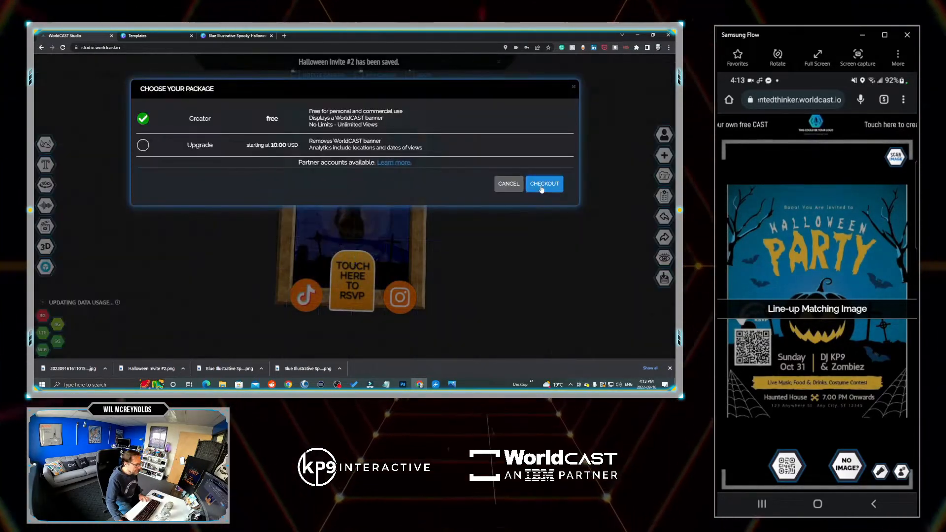
left_click(542, 186)
left_click(552, 238)
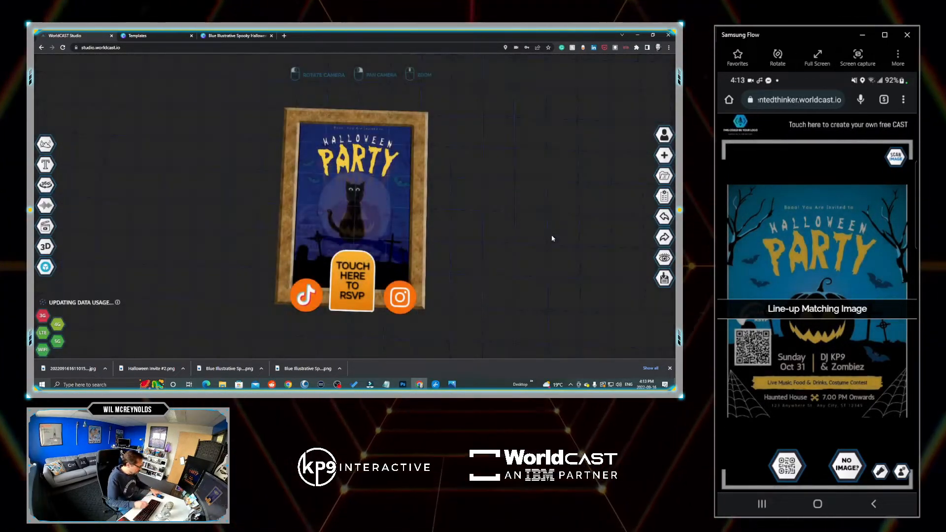